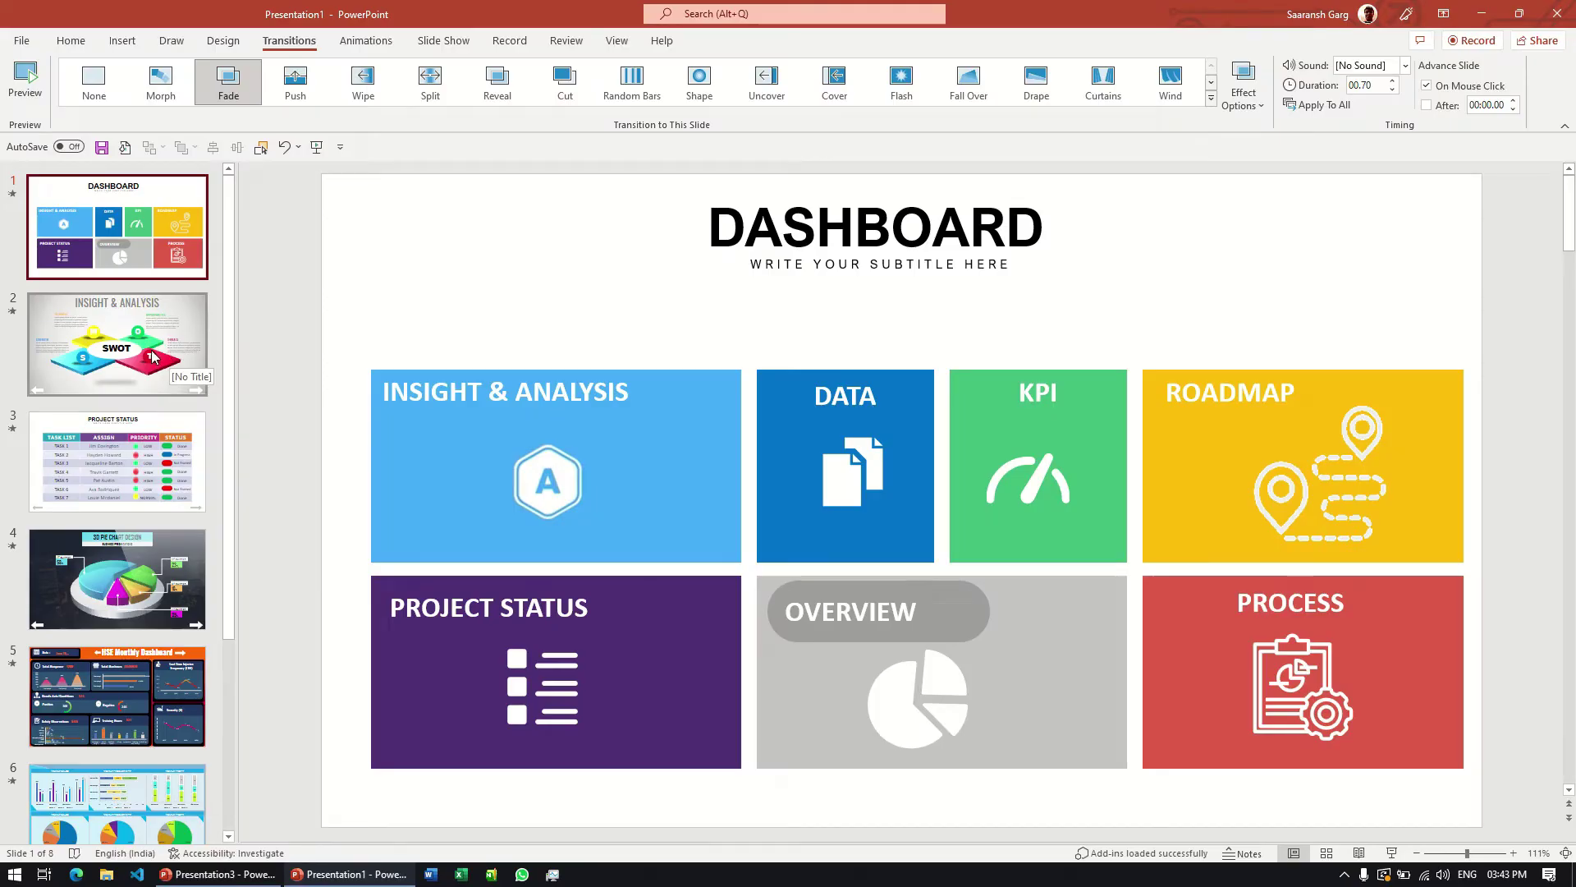
left_click(152, 357)
left_click(114, 490)
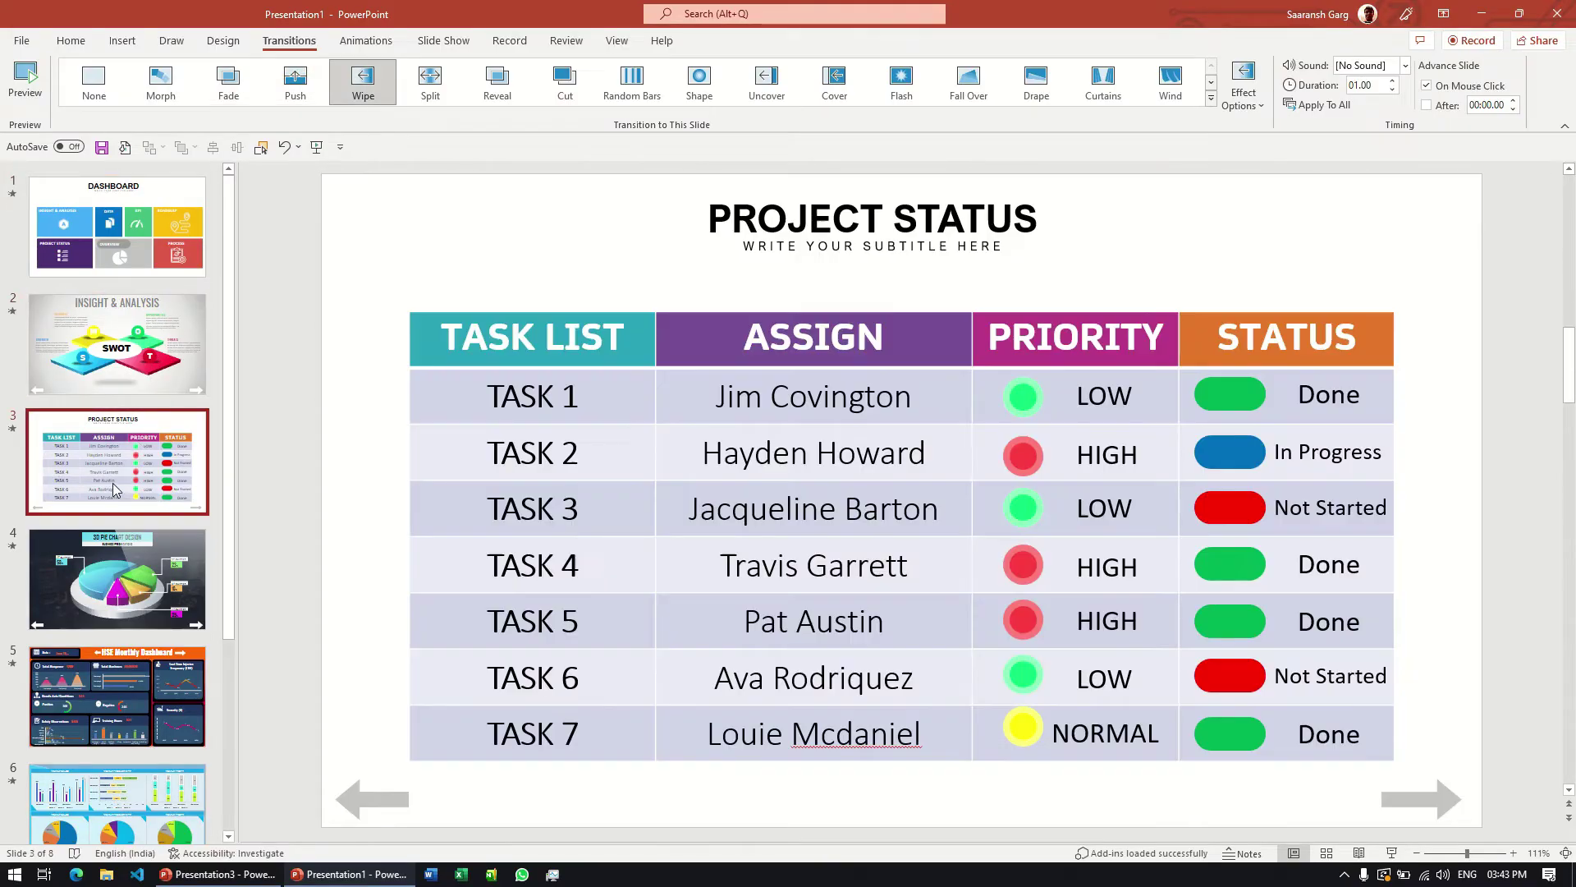
left_click(104, 562)
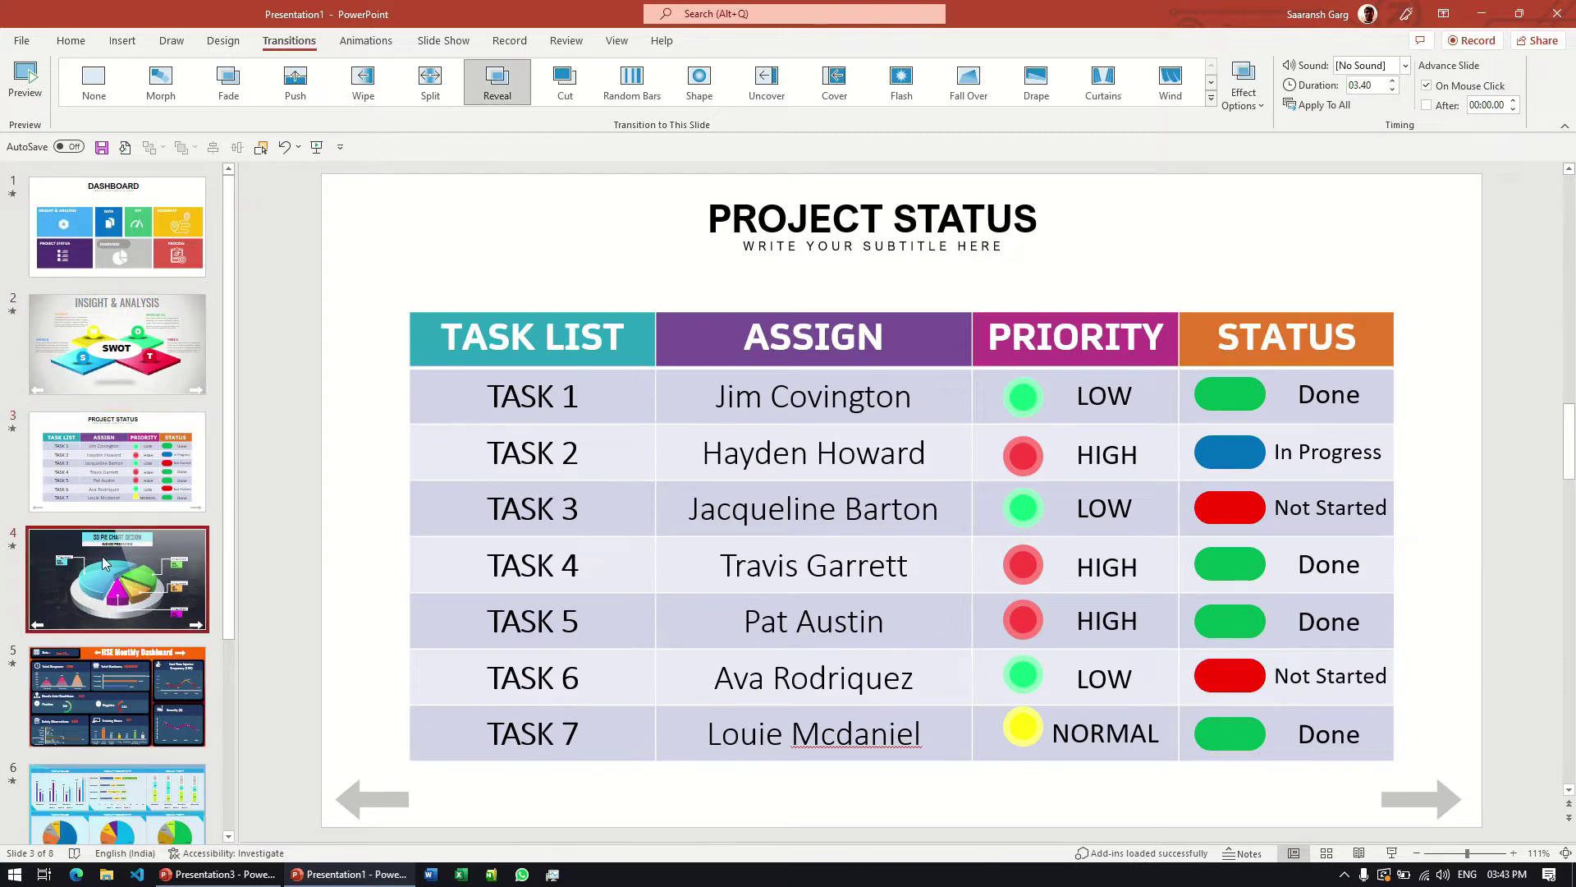
left_click(116, 679)
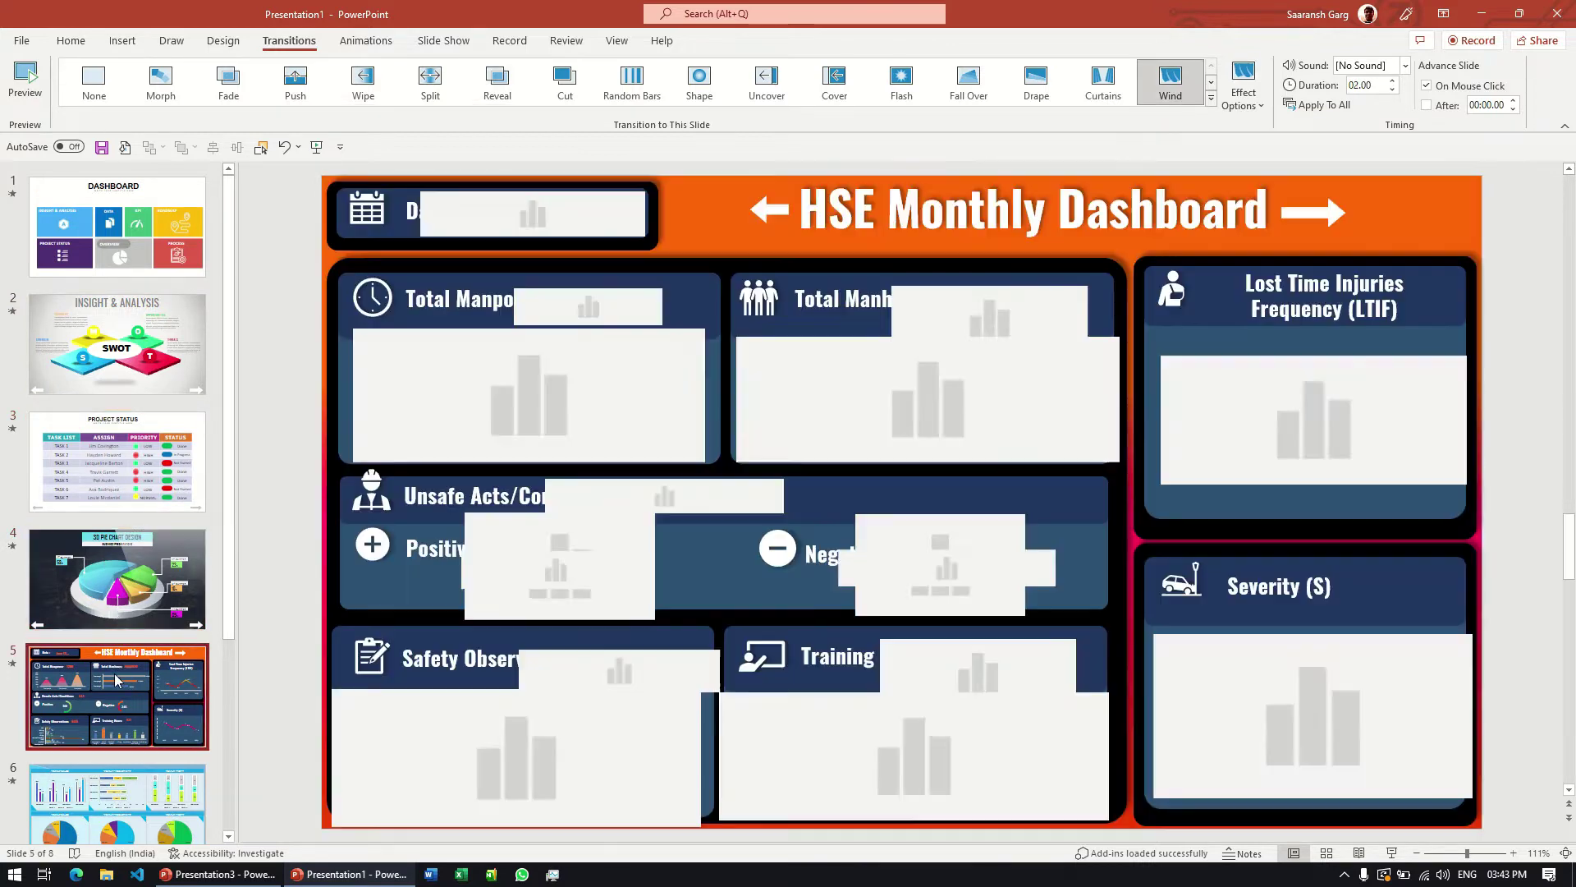
scroll(116, 679, "down", 1)
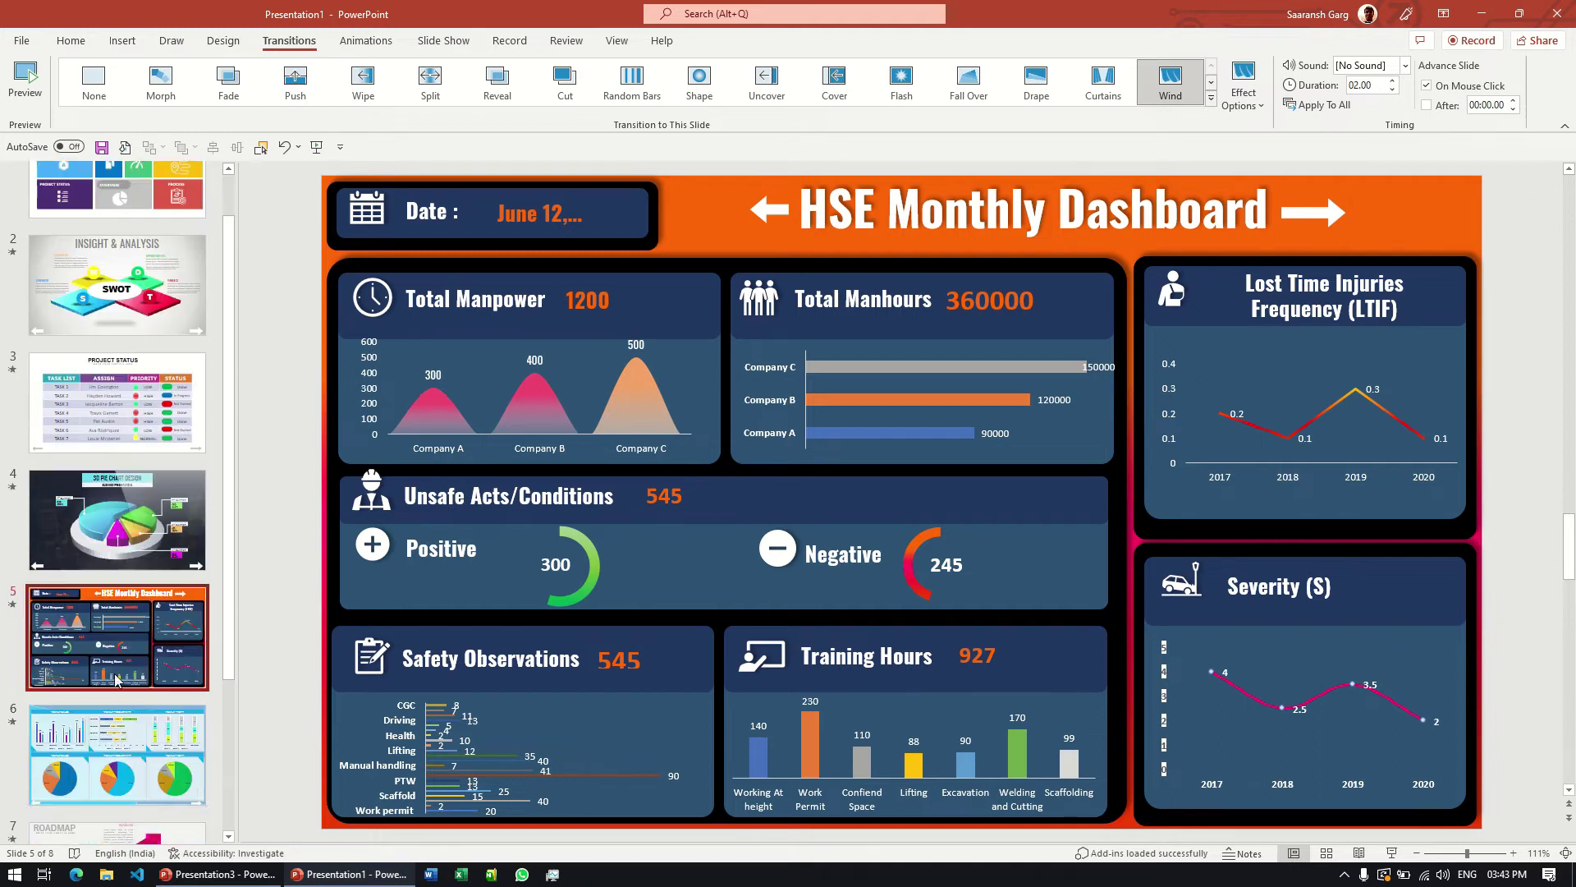
left_click(115, 712)
scroll(115, 712, "down", 2)
left_click(115, 713)
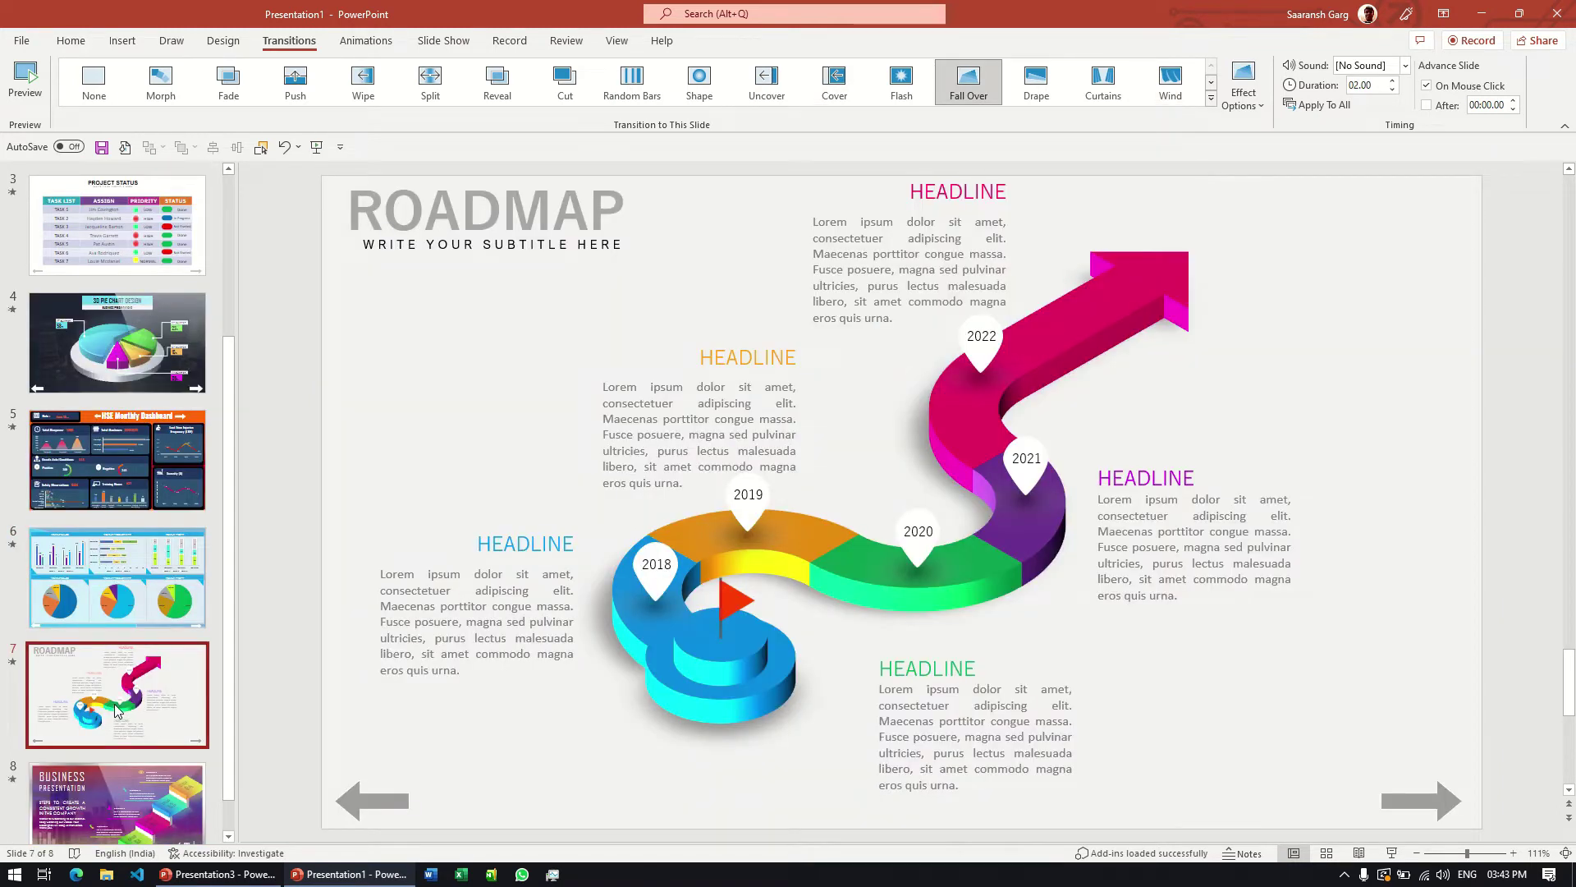
scroll(116, 711, "down", 1)
left_click(115, 721)
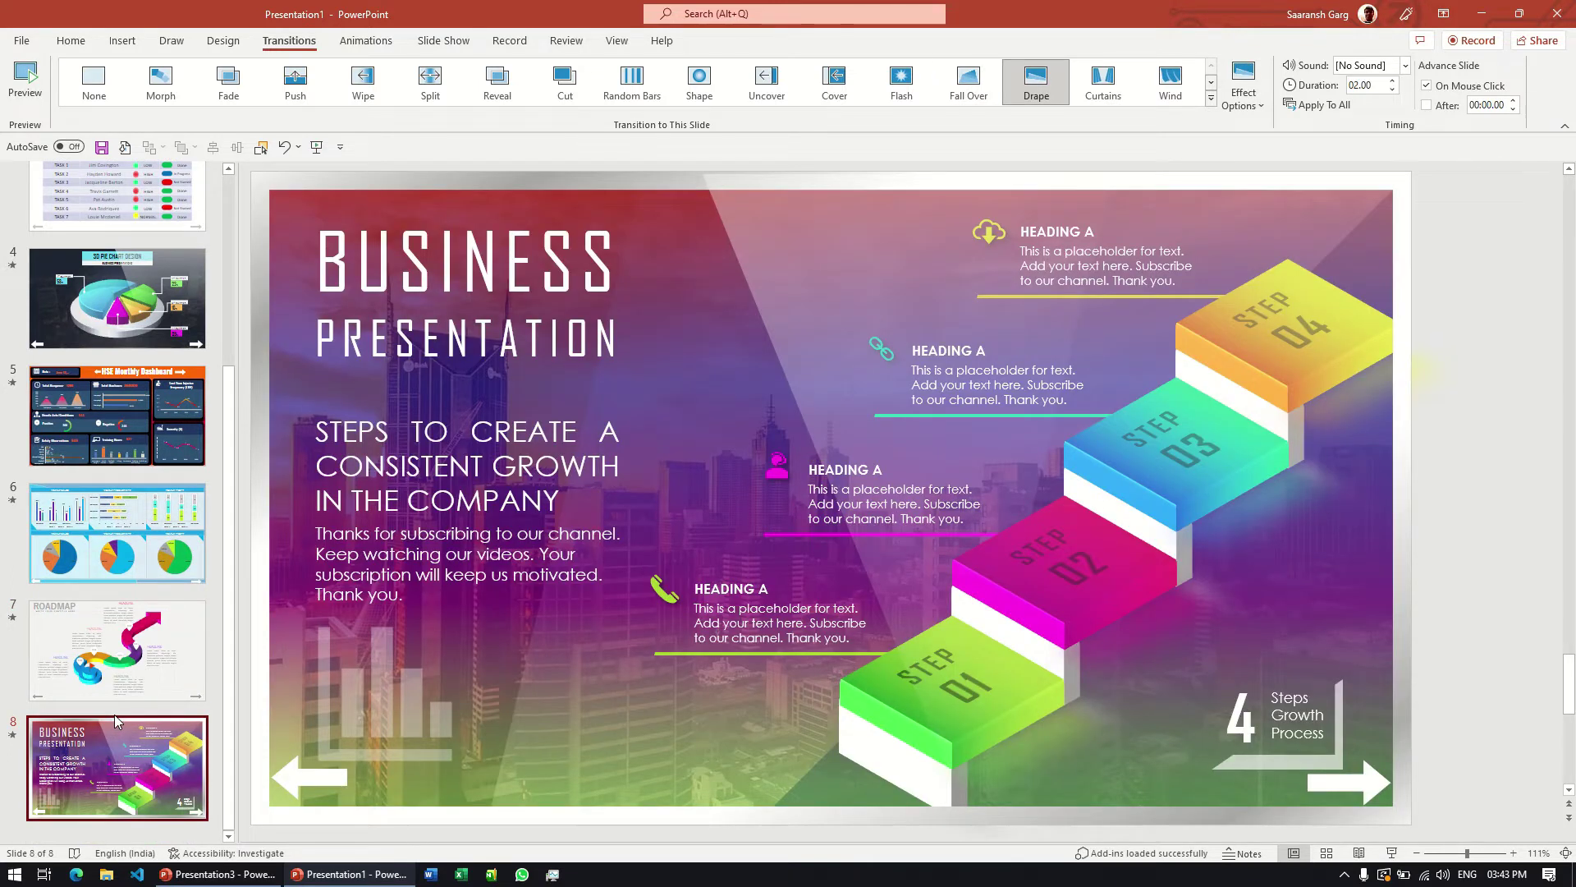
scroll(115, 715, "up", 3)
left_click(148, 248)
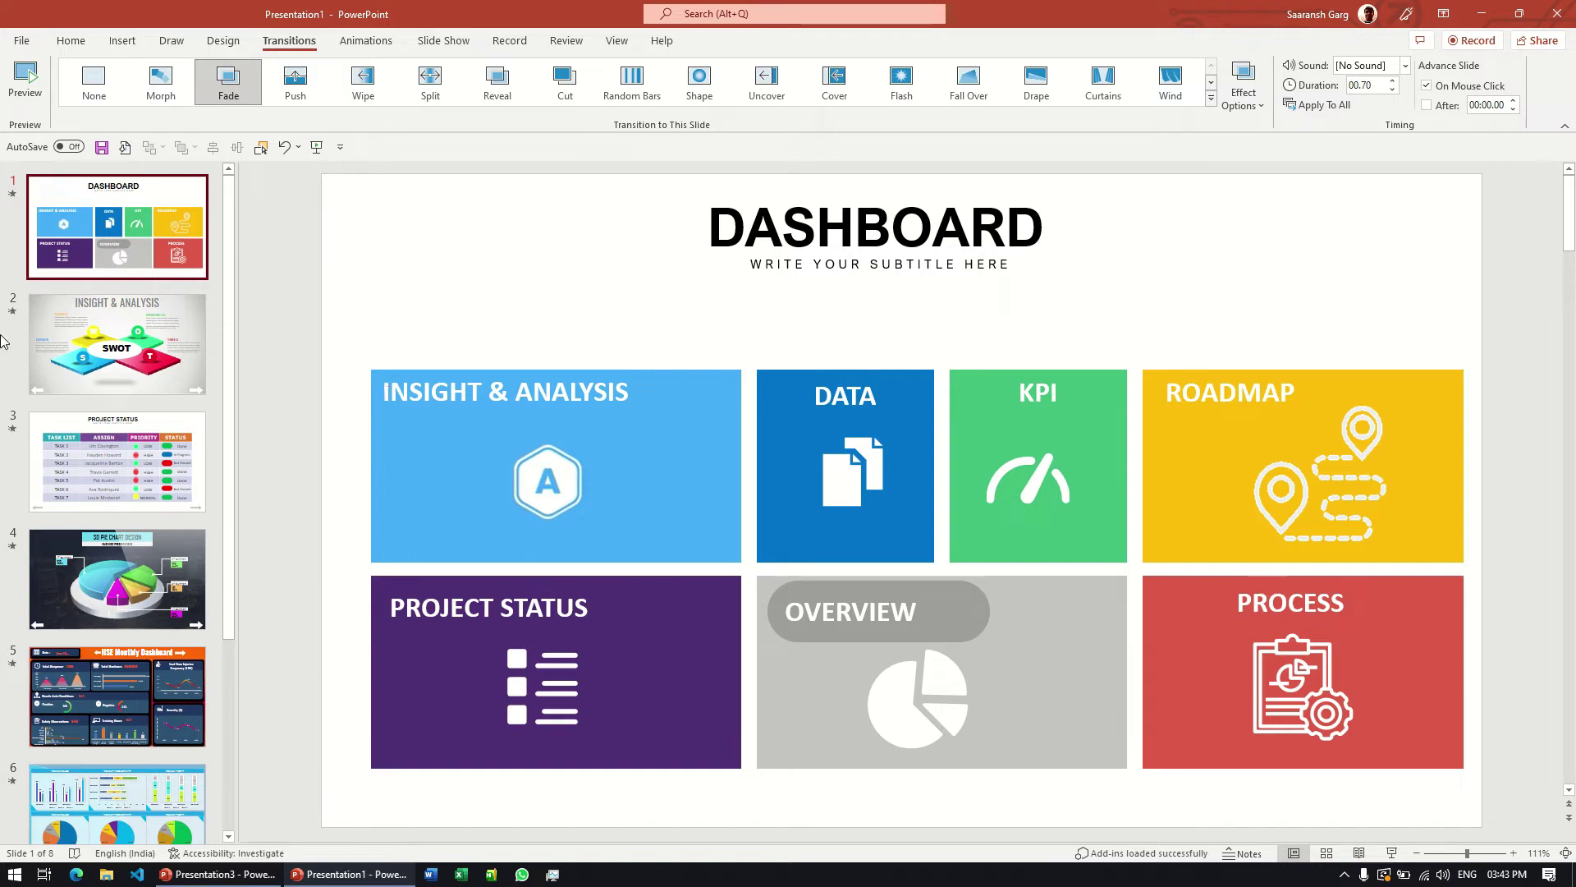
scroll(123, 419, "down", 3)
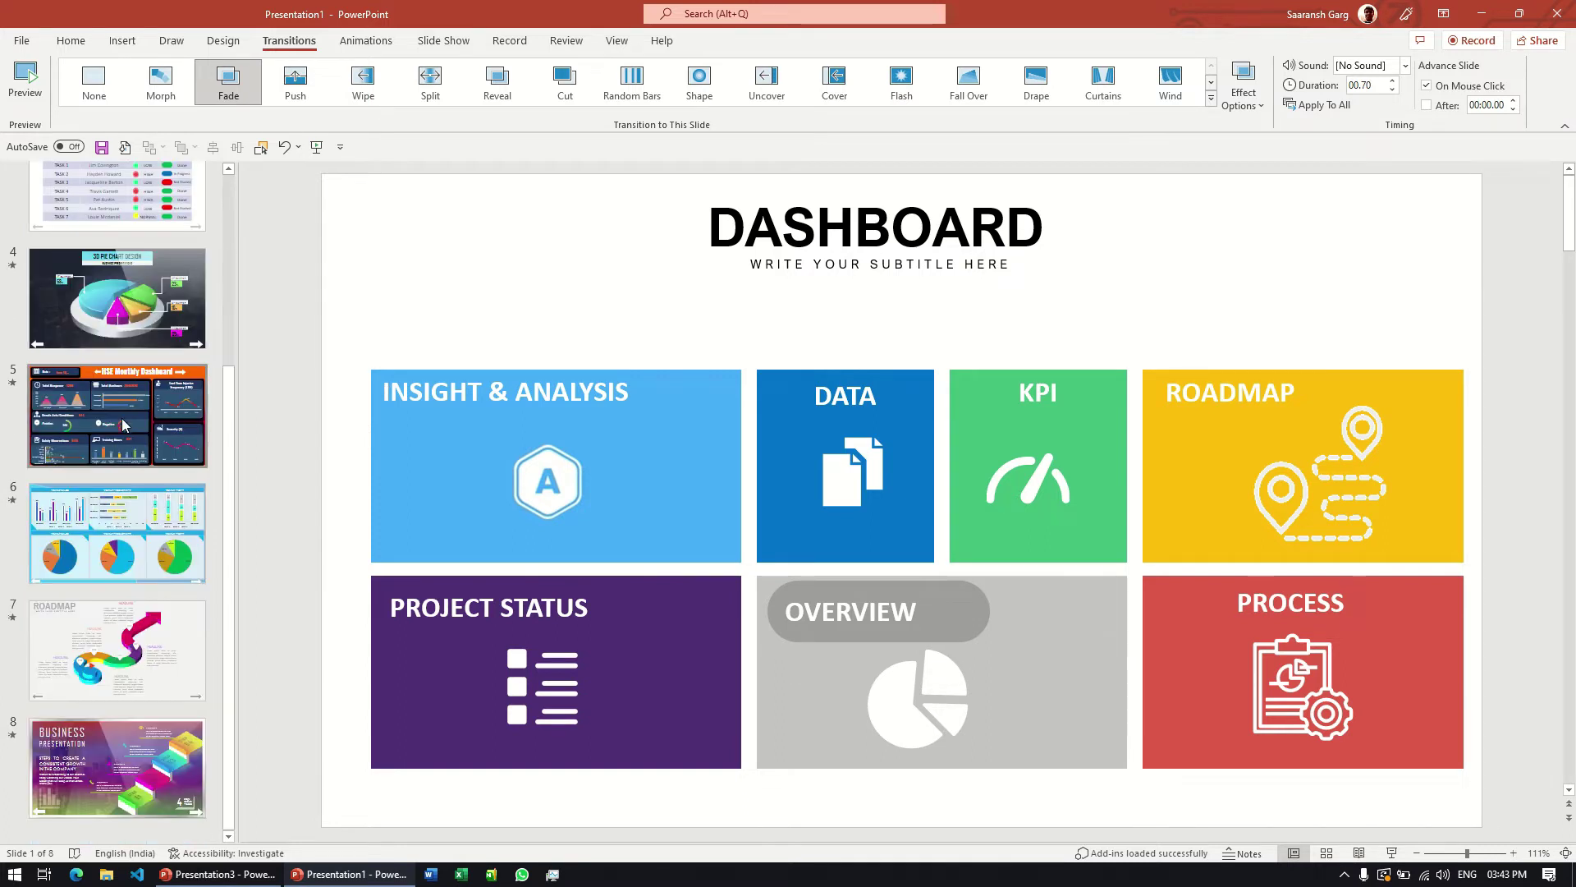
Step: Add a new blank slide and move it ahead of the Dashboard slide
left_click(70, 40)
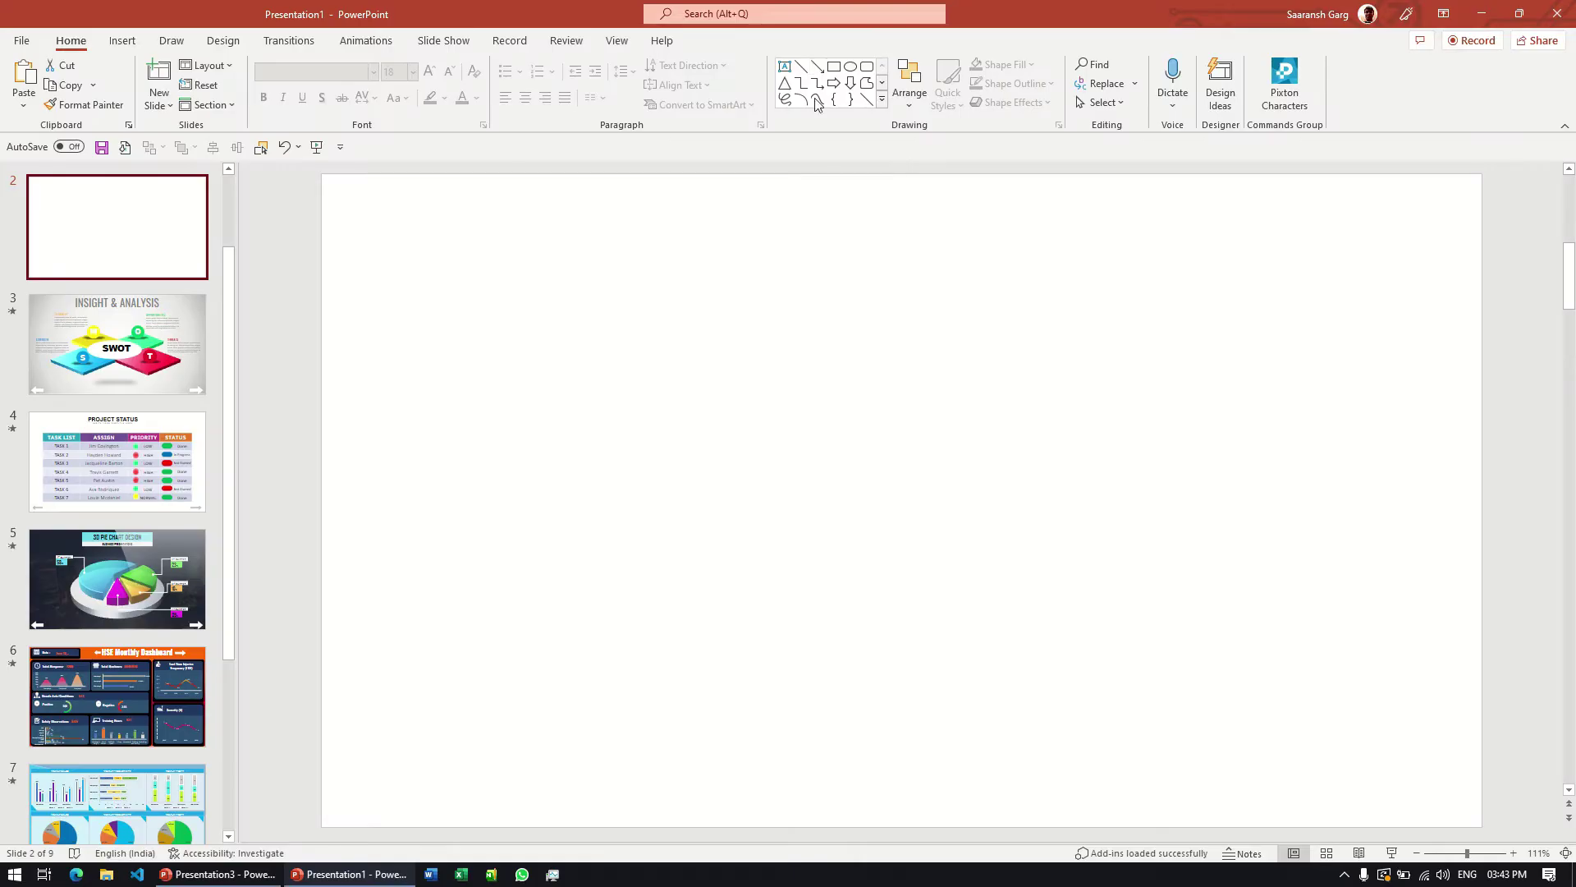
scroll(164, 287, "up", 2)
left_click_drag(169, 310, 106, 222)
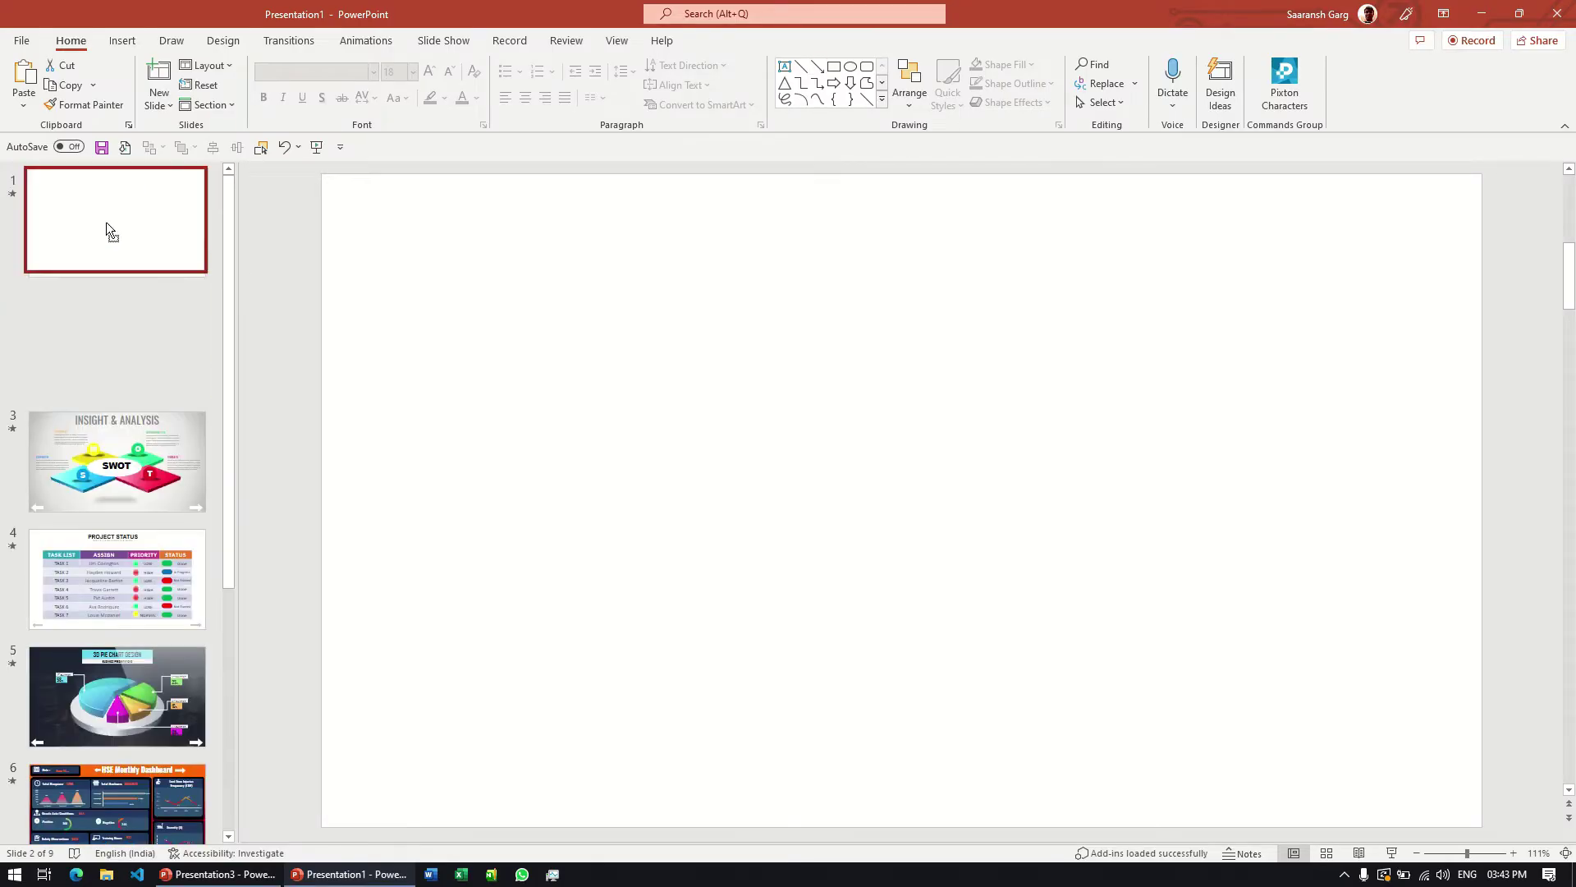
Step: Put a text box reading DASHBOARD on the new slide and compare it with the Dashboard slide's title
left_click(785, 66)
left_click(733, 248)
type("DASHOBARD")
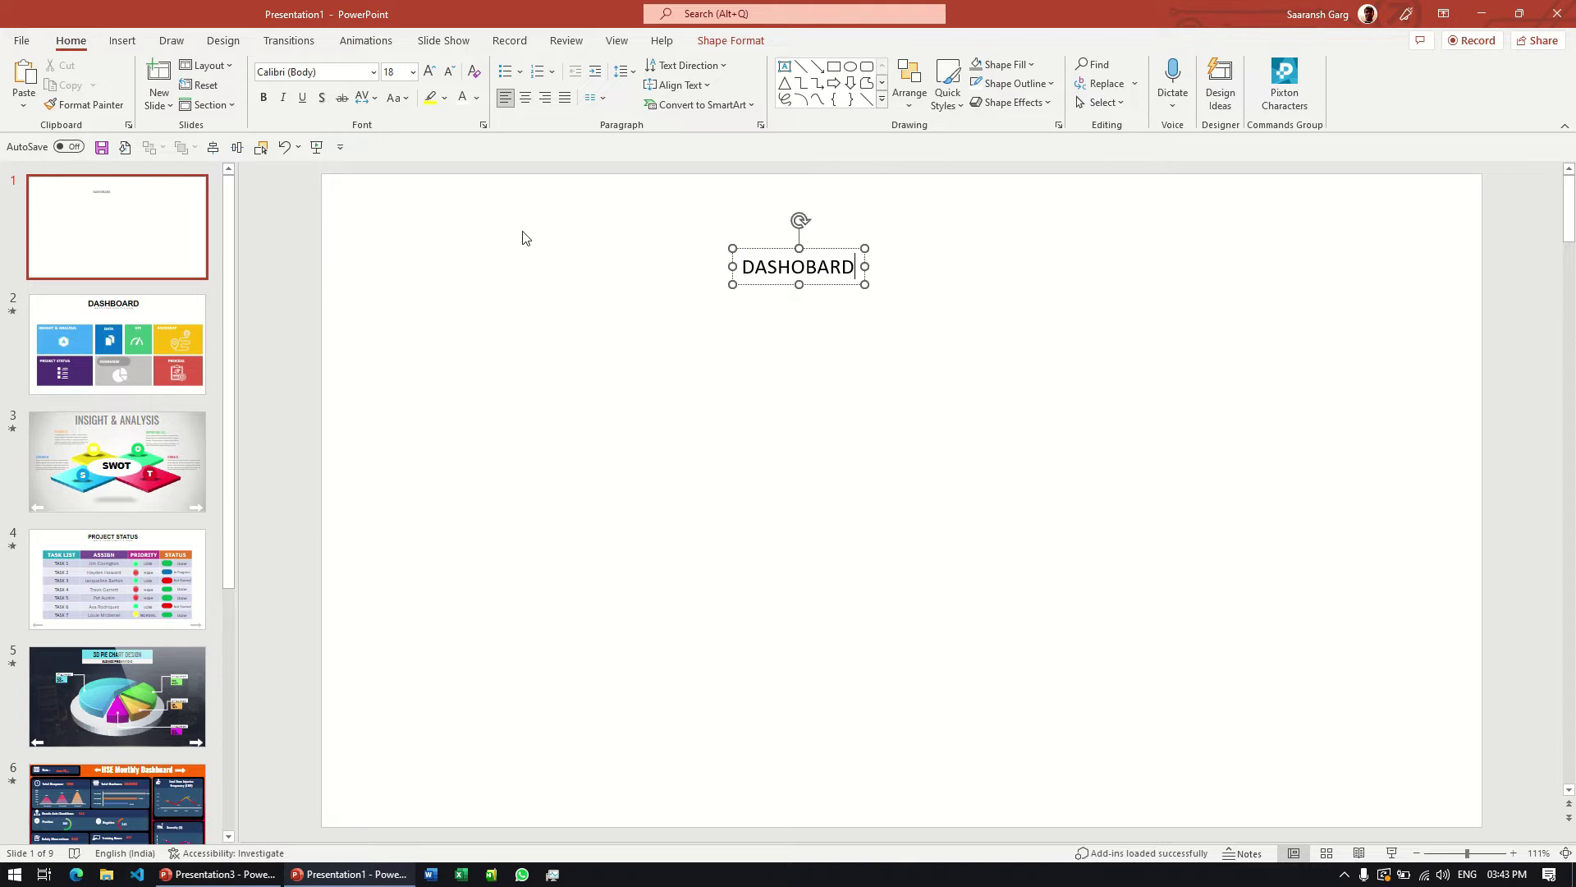
key("BackSpace")
key("BackSpace")
key("BackSpace")
key("BackSpace")
key("BackSpace")
type("BO")
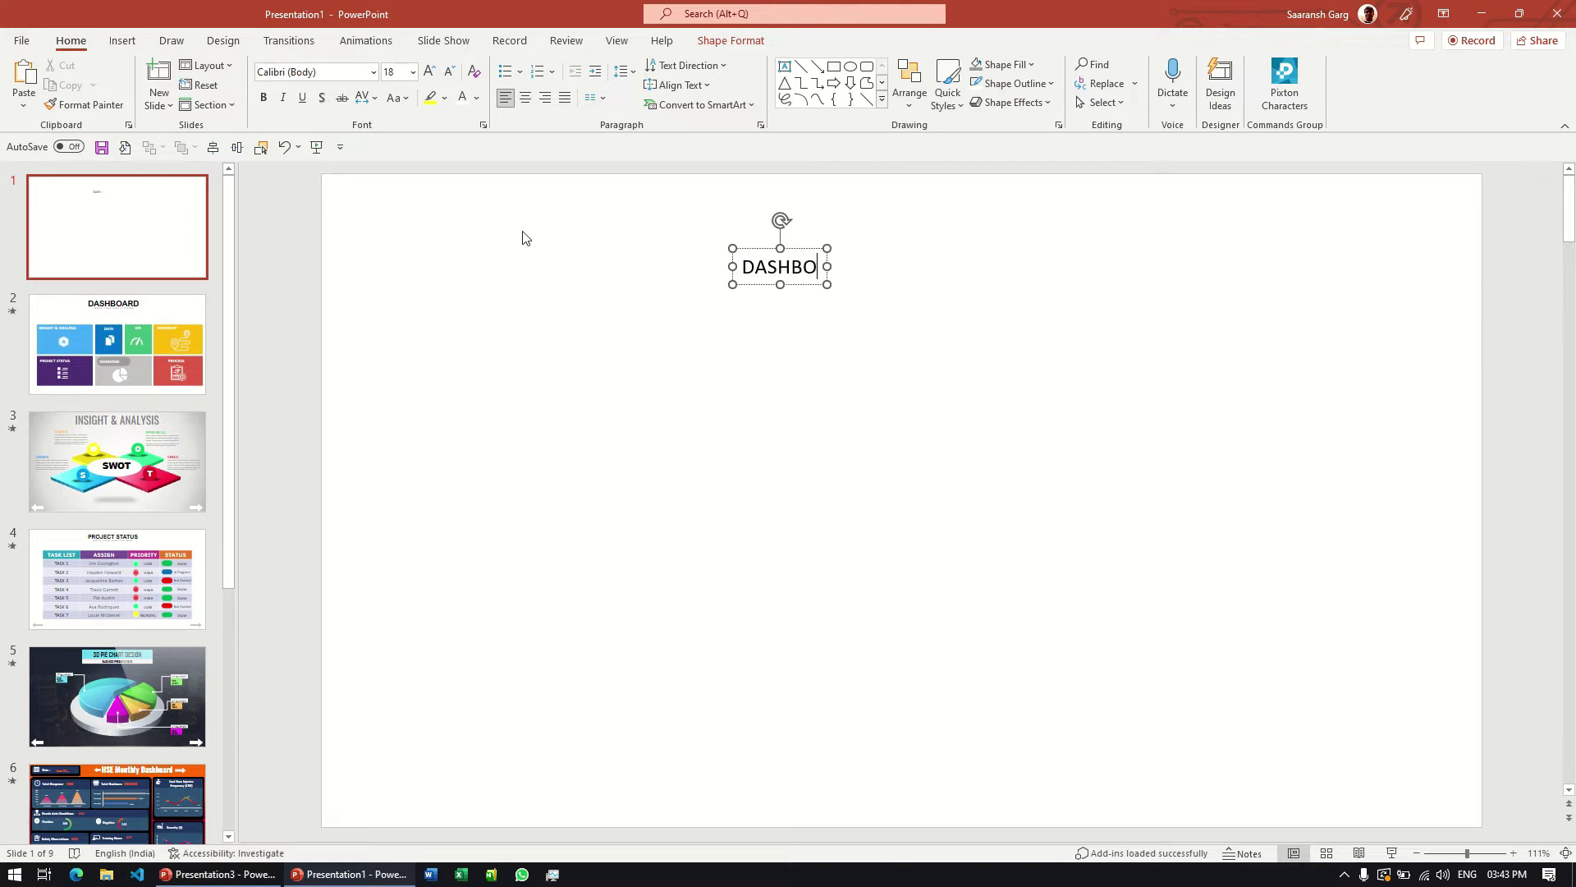
type("ARD")
left_click(107, 353)
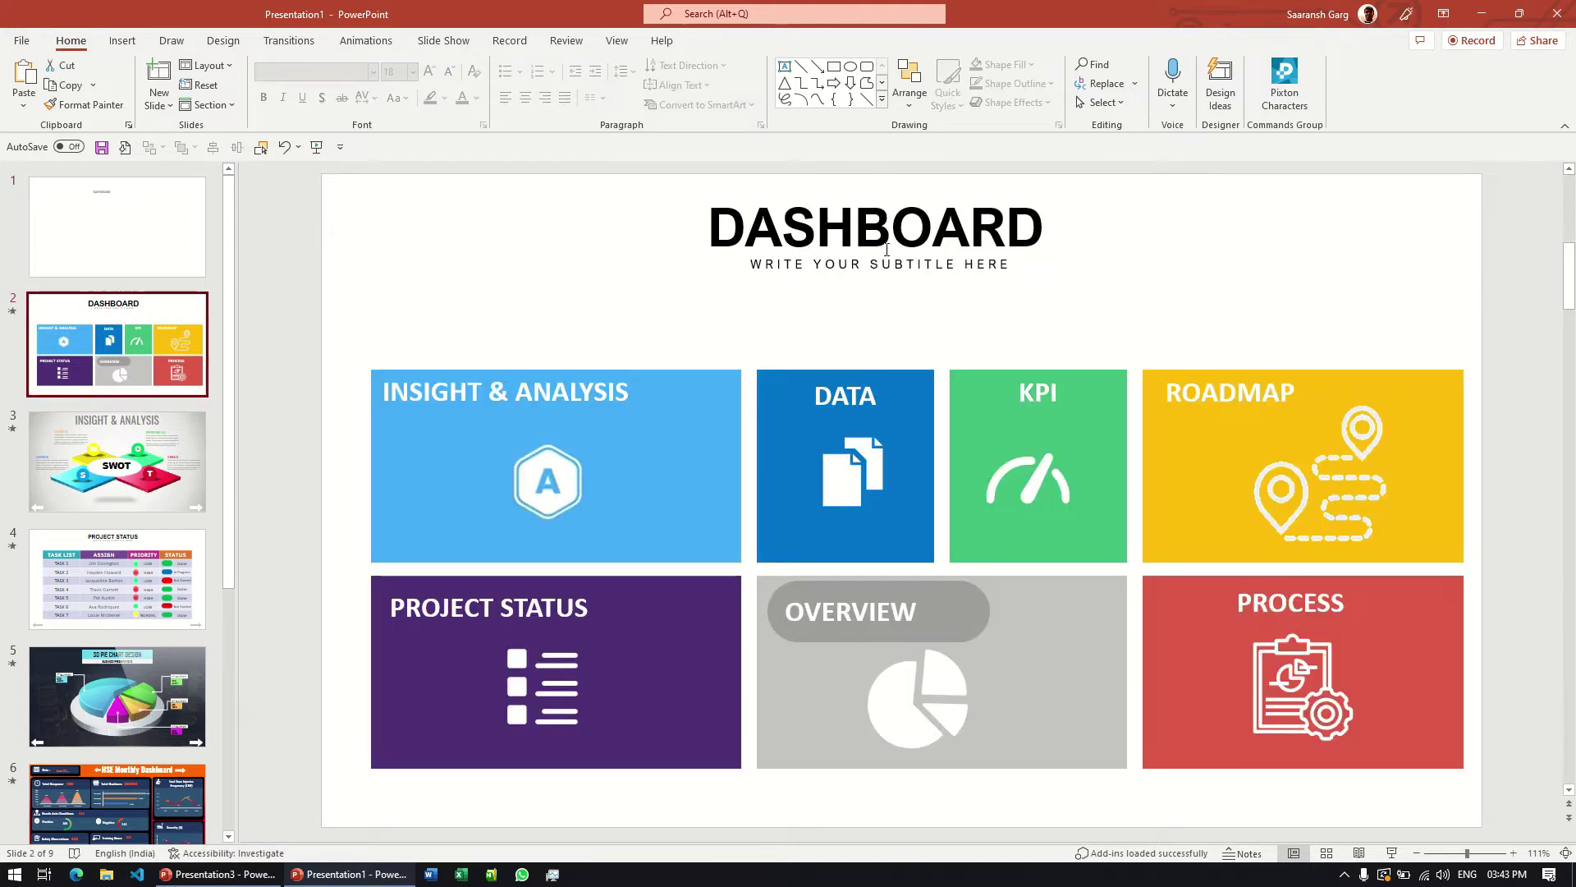
left_click(855, 230)
Step: Make DASHBOARD bold 36 pt Arial Nova and centre it at the top of the slide
left_click(164, 234)
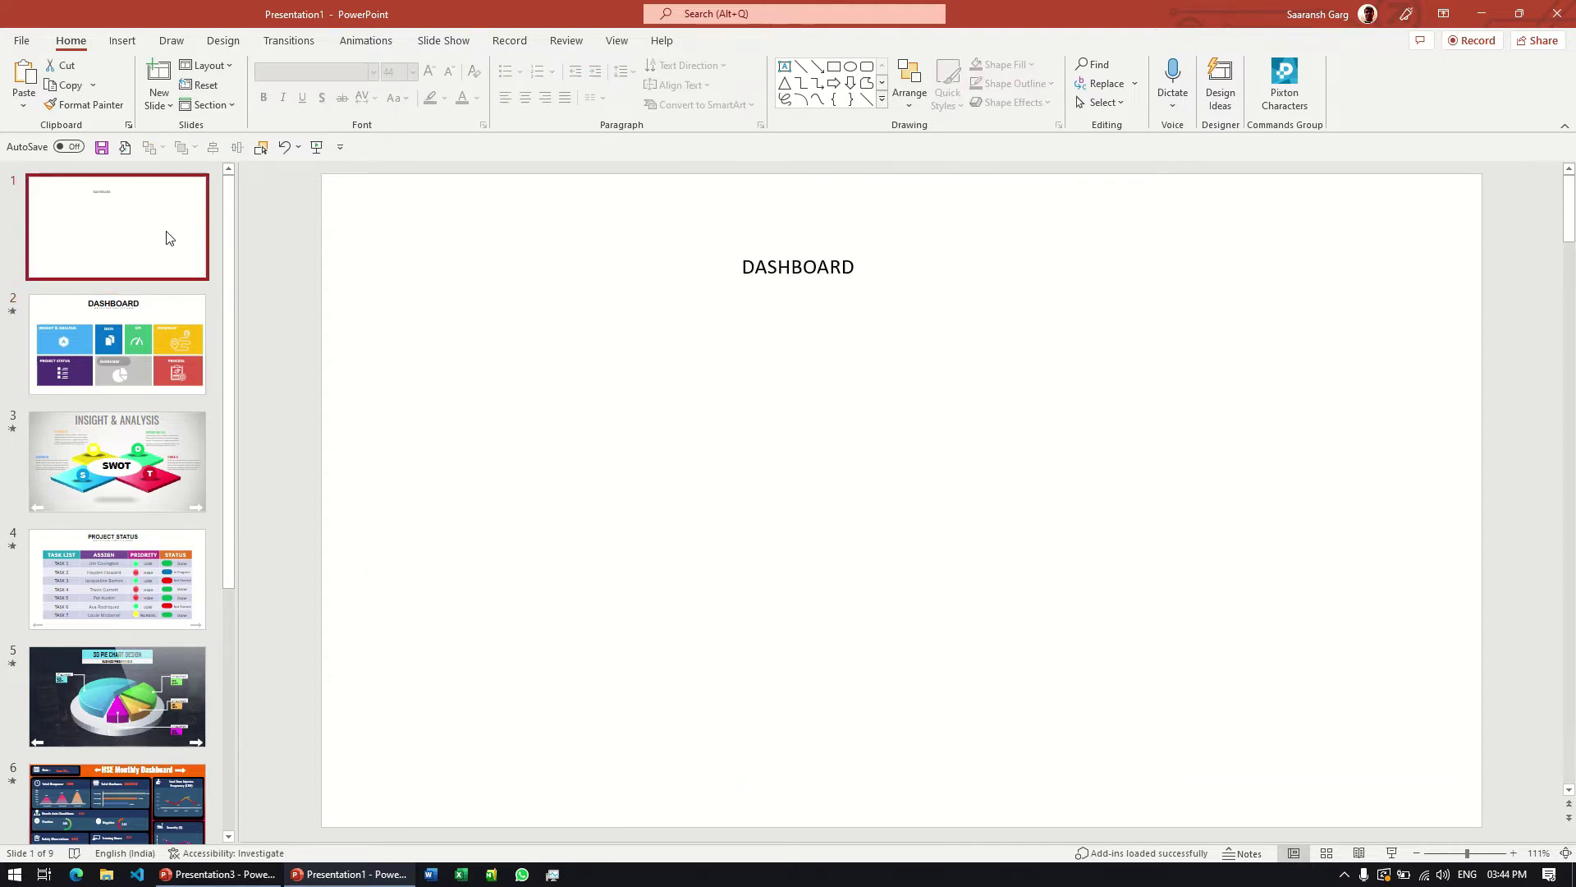
left_click(795, 257)
key("ctrl+a")
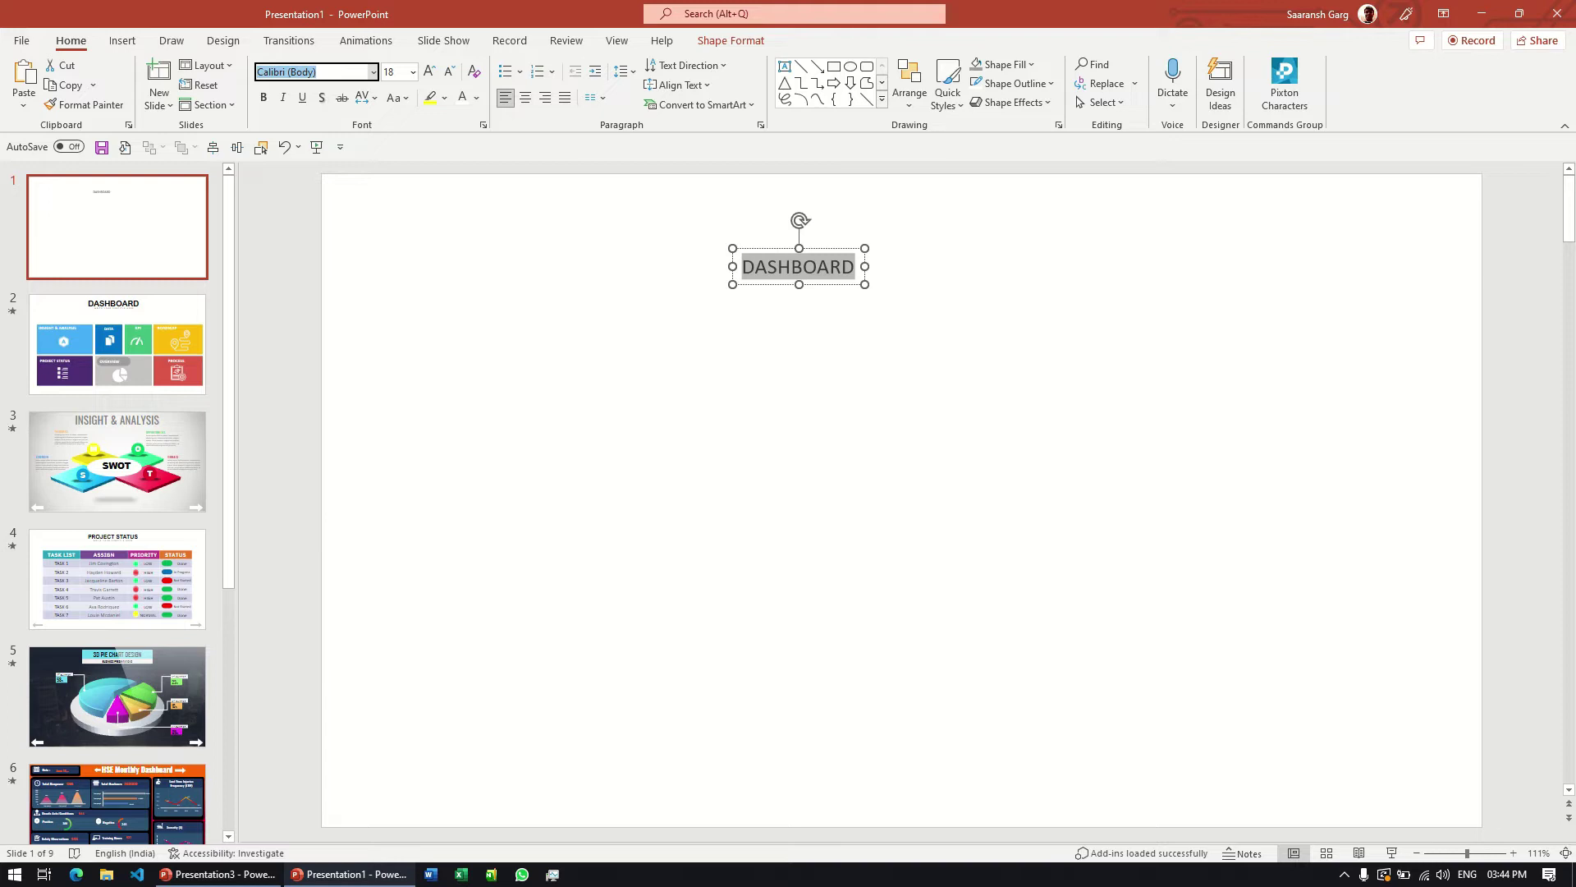
type("Arial")
type(" N")
type("oB")
key("Return")
left_click(431, 72)
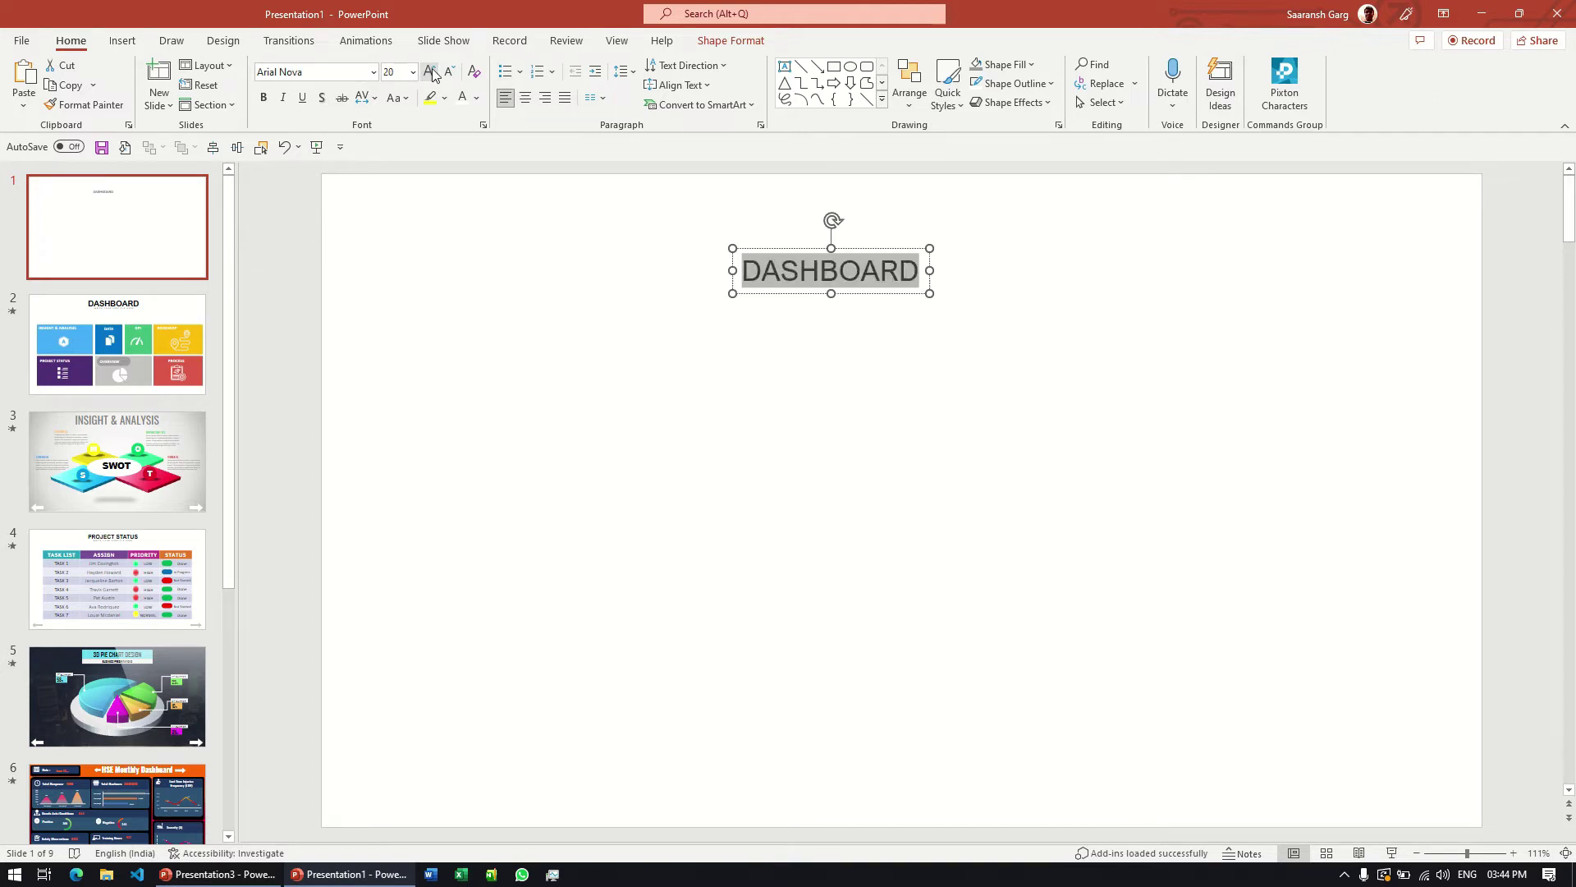
left_click(431, 72)
left_click(431, 72)
left_click(431, 72)
left_click(431, 71)
left_click(264, 97)
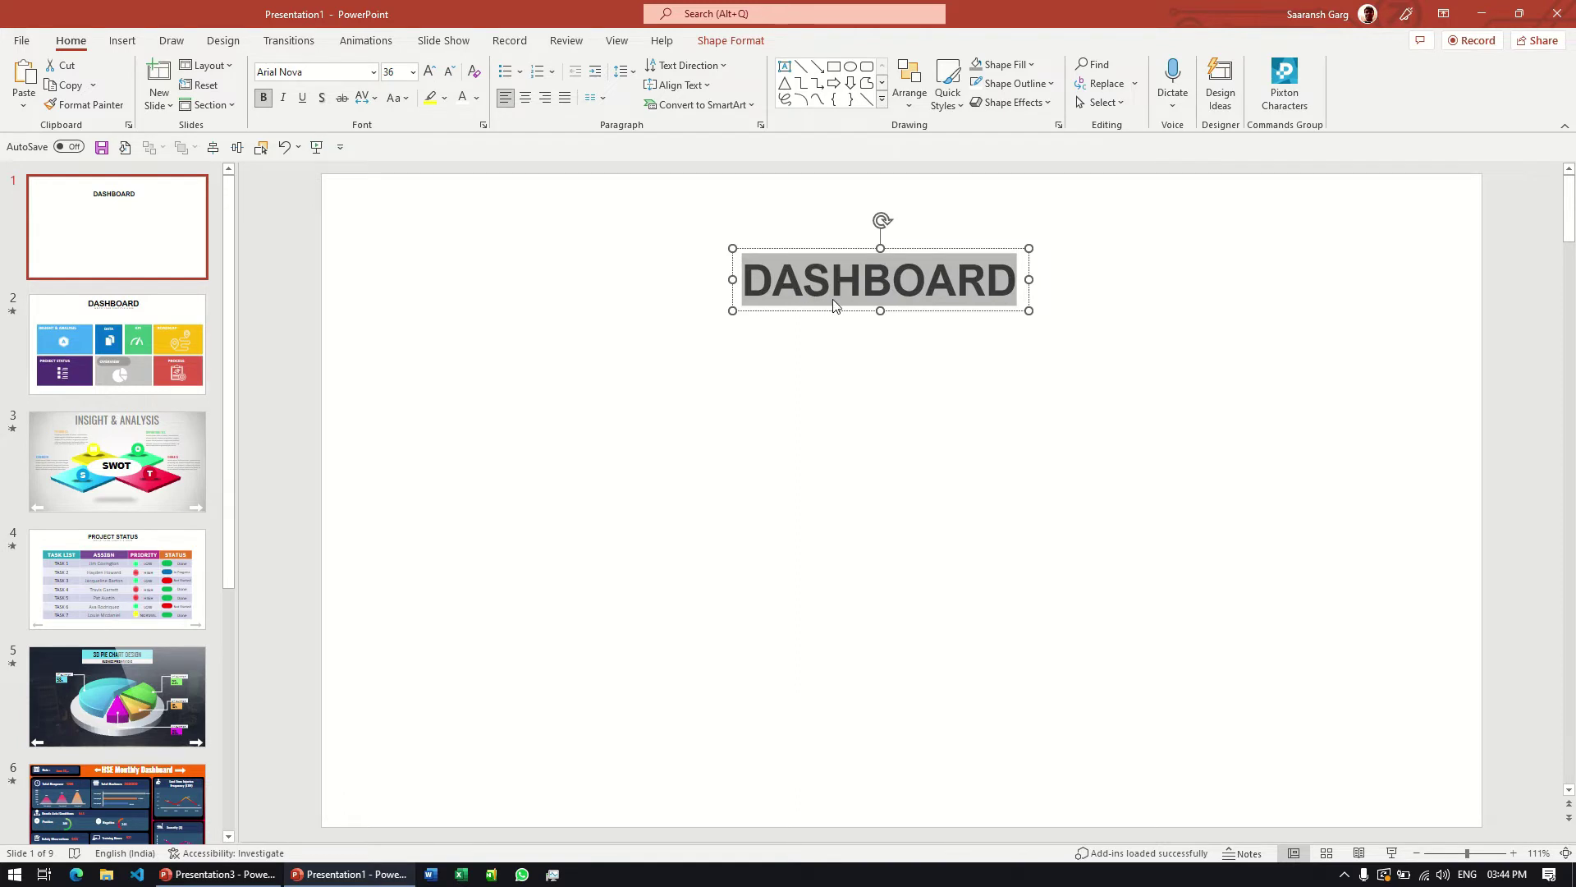
left_click_drag(817, 310, 735, 247)
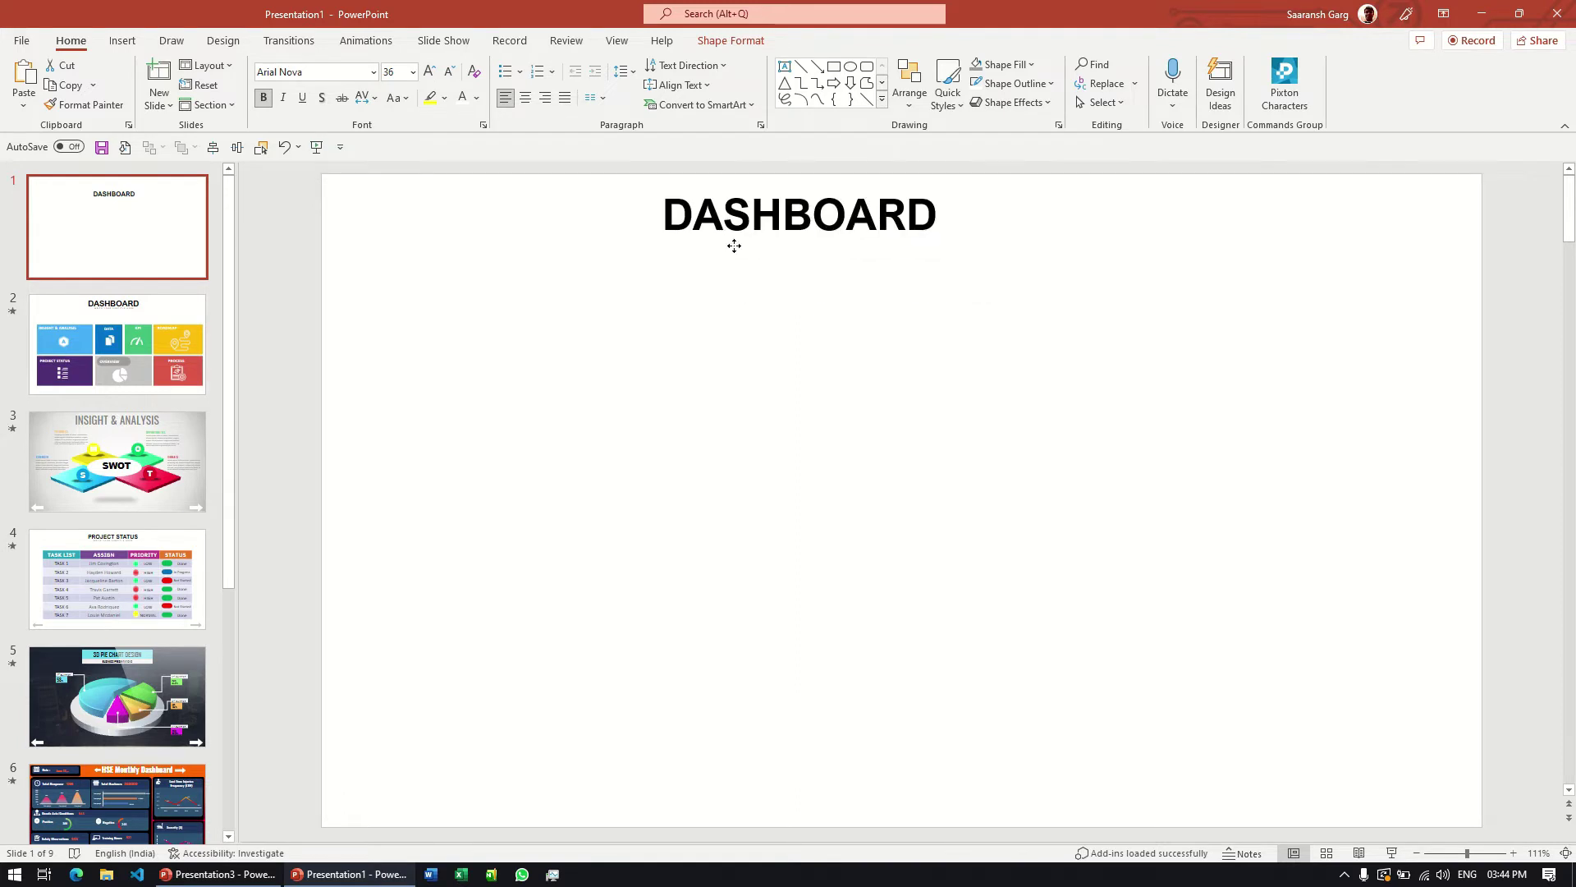
left_click(213, 148)
Step: Add an ENTER YOUR SUBTITLE text box below DASHBOARD in Arial Nova
left_click(784, 67)
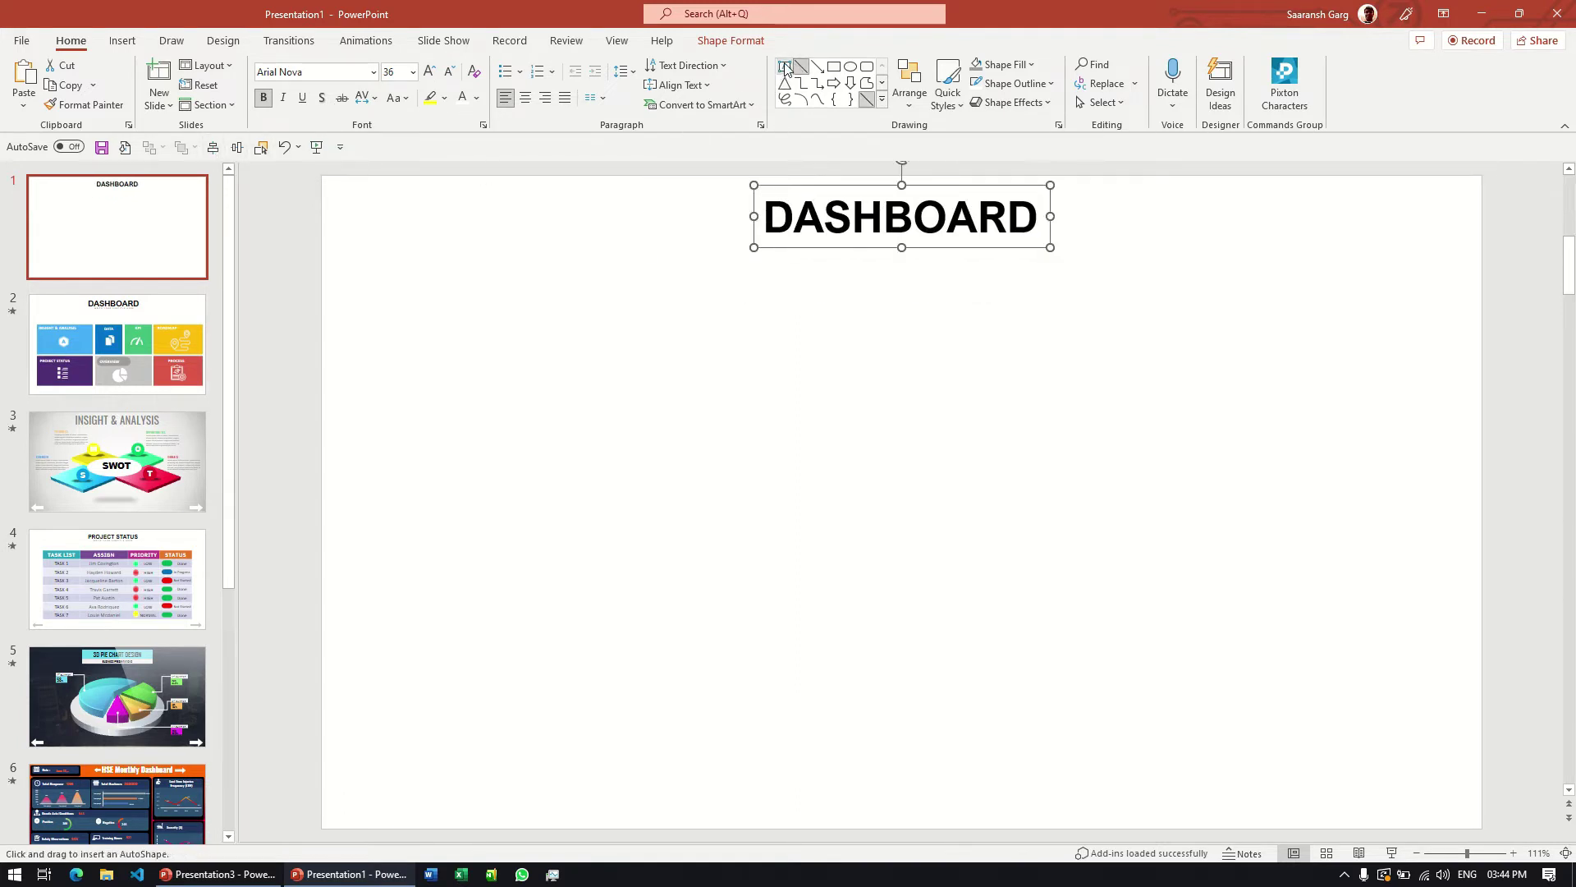
left_click(787, 282)
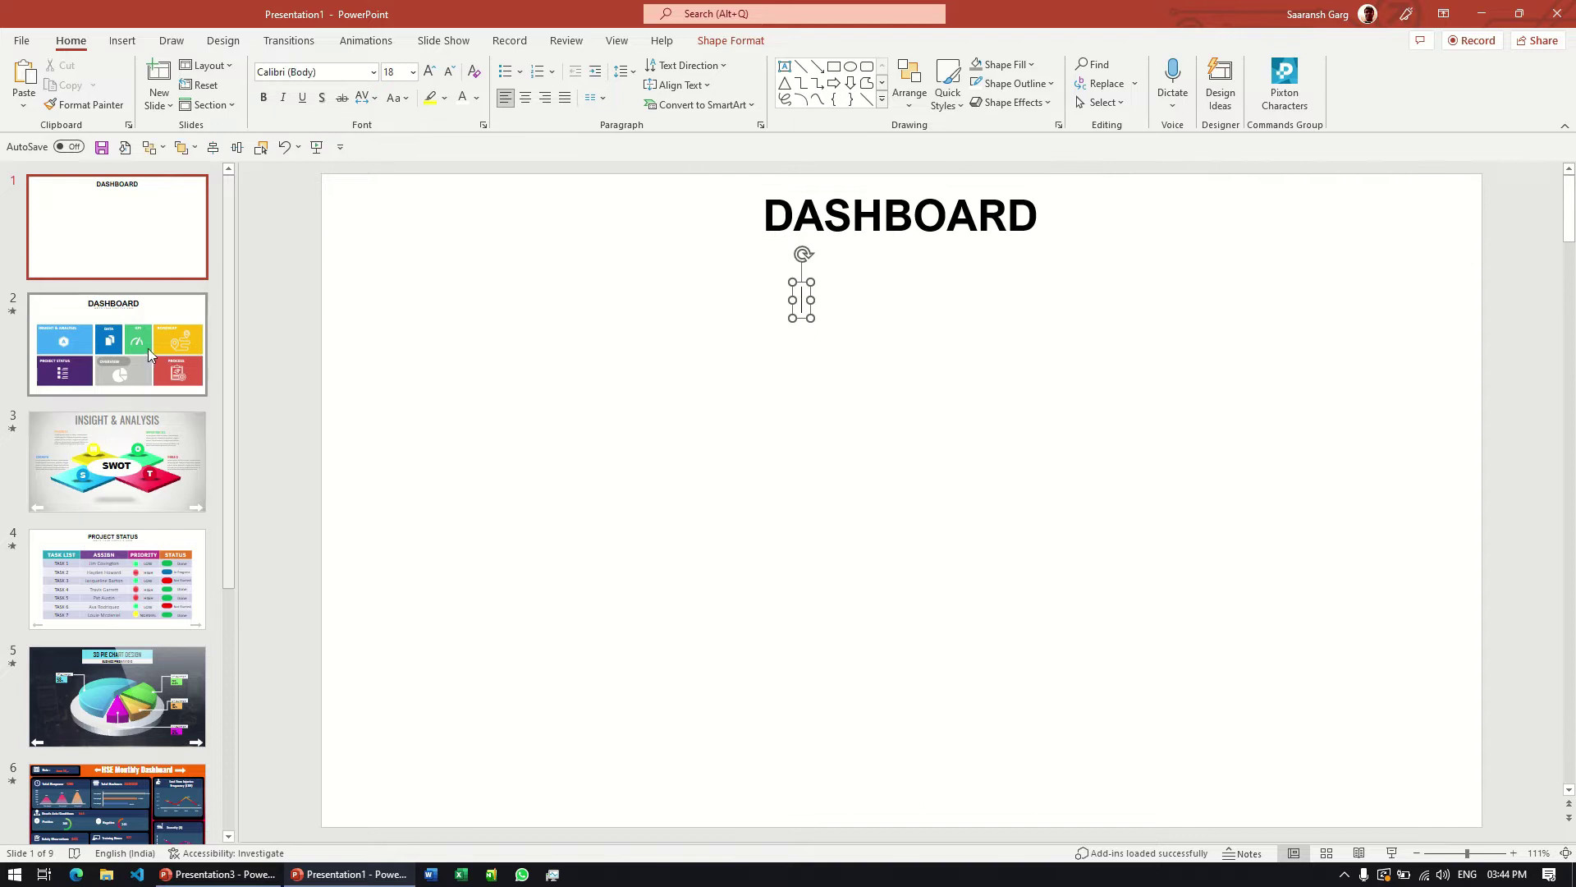
type("ENTER ")
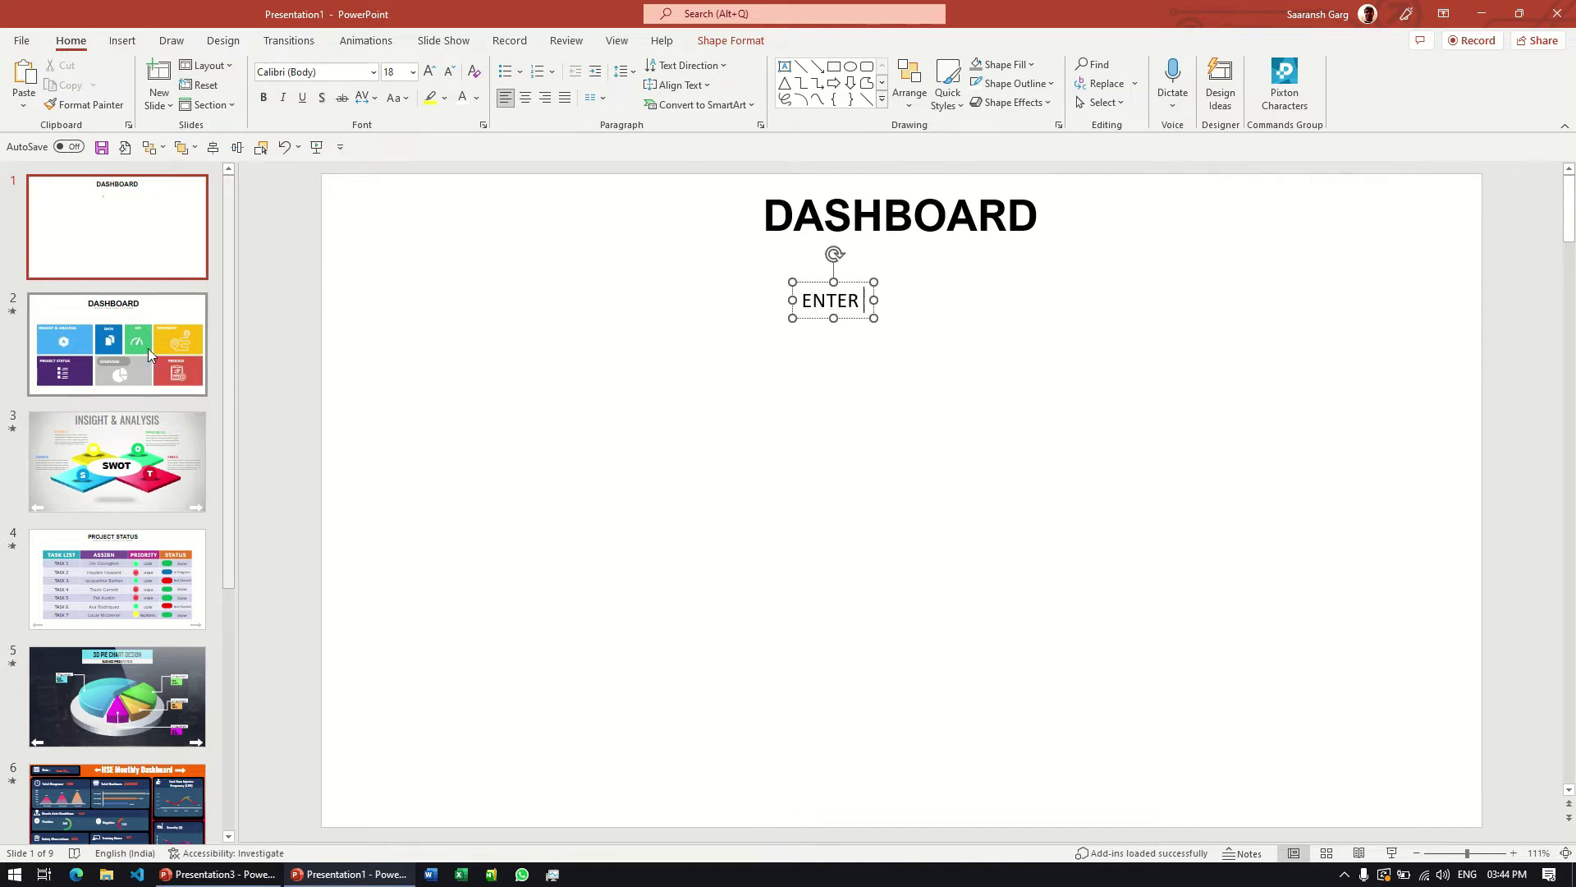
type(" YOURSUBTITLE")
key("ctrl+a")
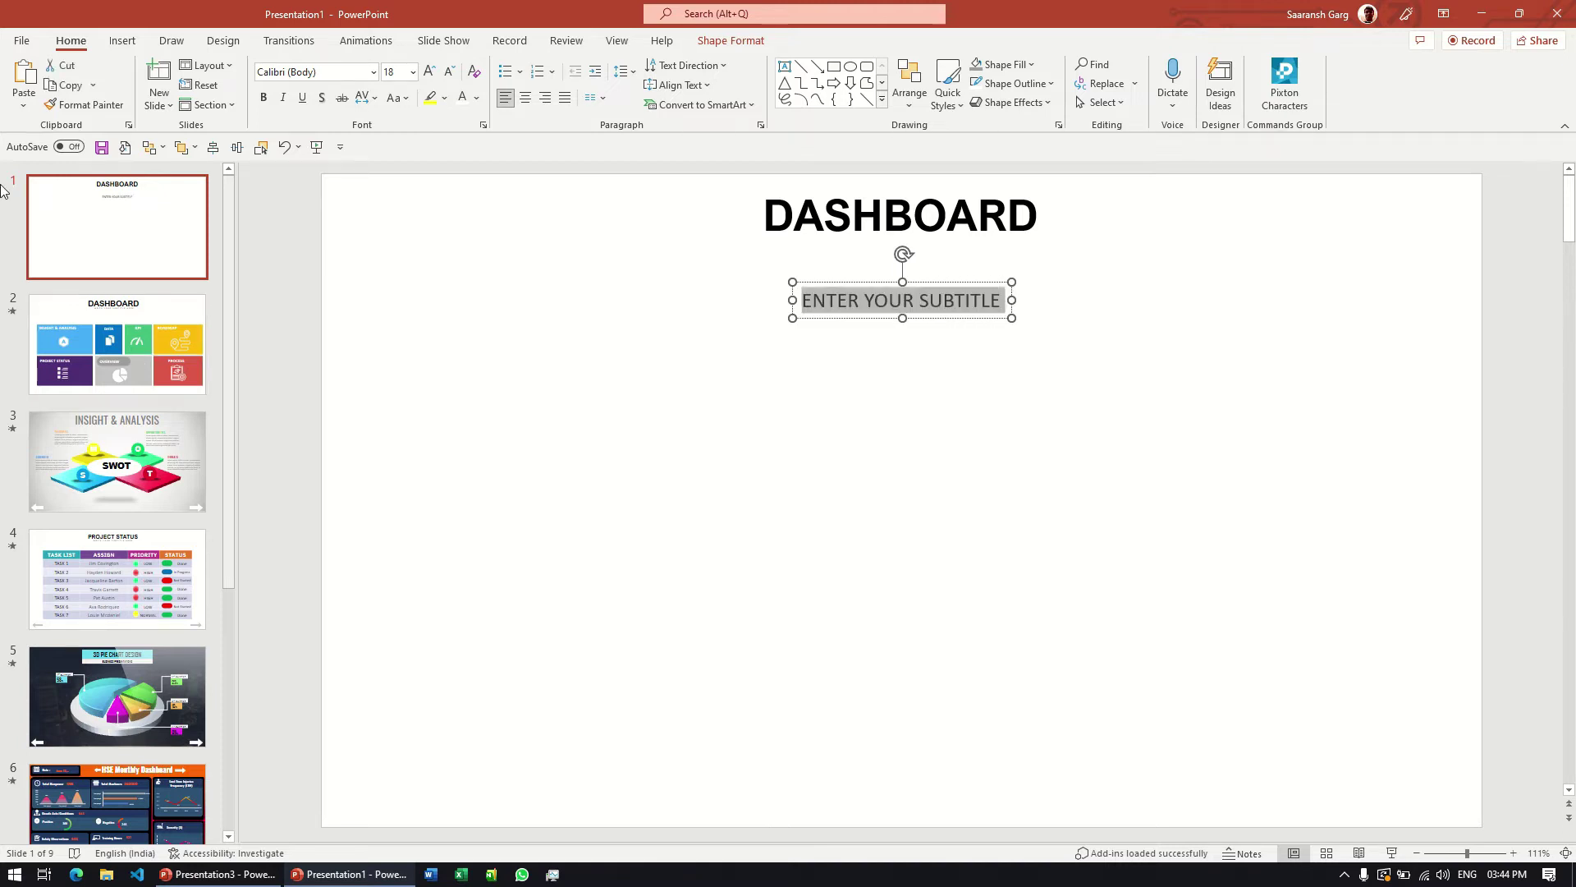
left_click(329, 74)
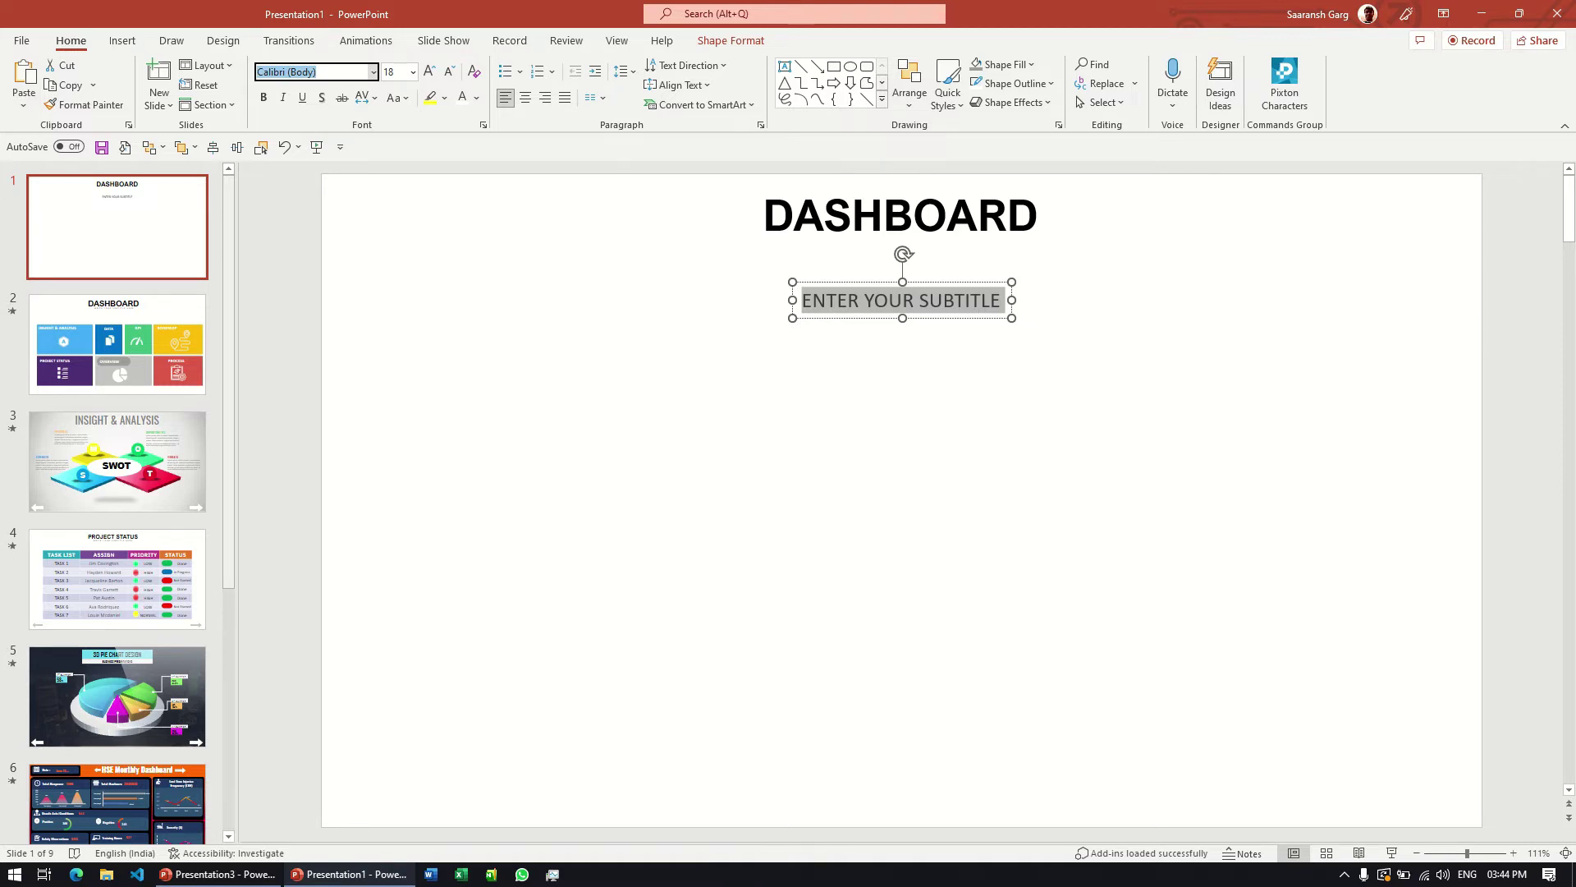
type("Aria")
key("Return")
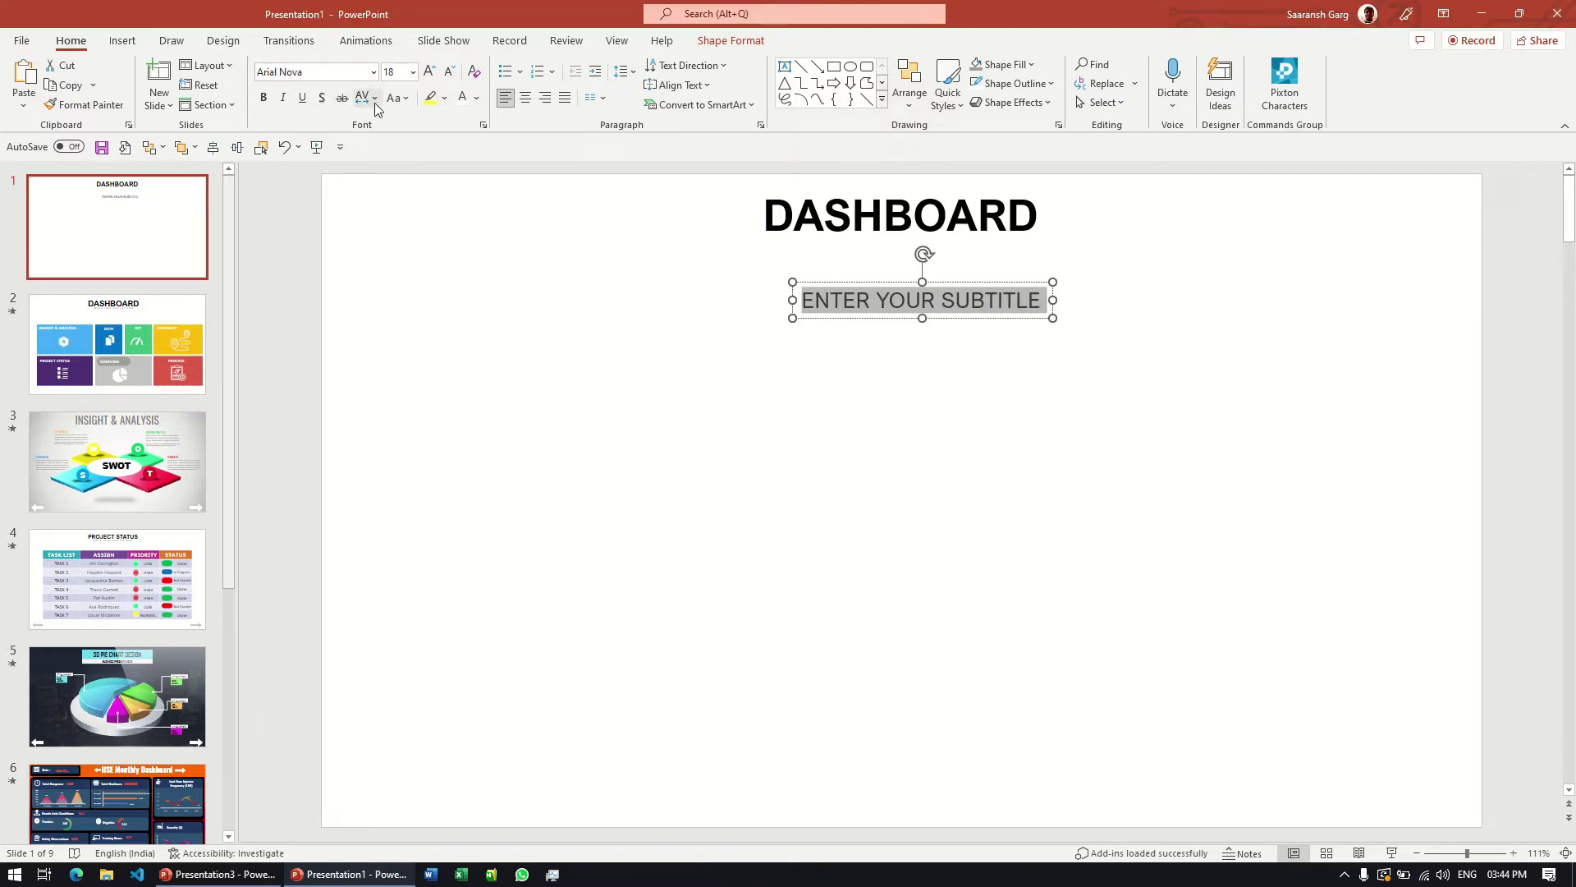
Step: Widen the subtitle's letter spacing, set it to 12 pt and place it just under DASHBOARD
left_click(408, 98)
left_click(374, 98)
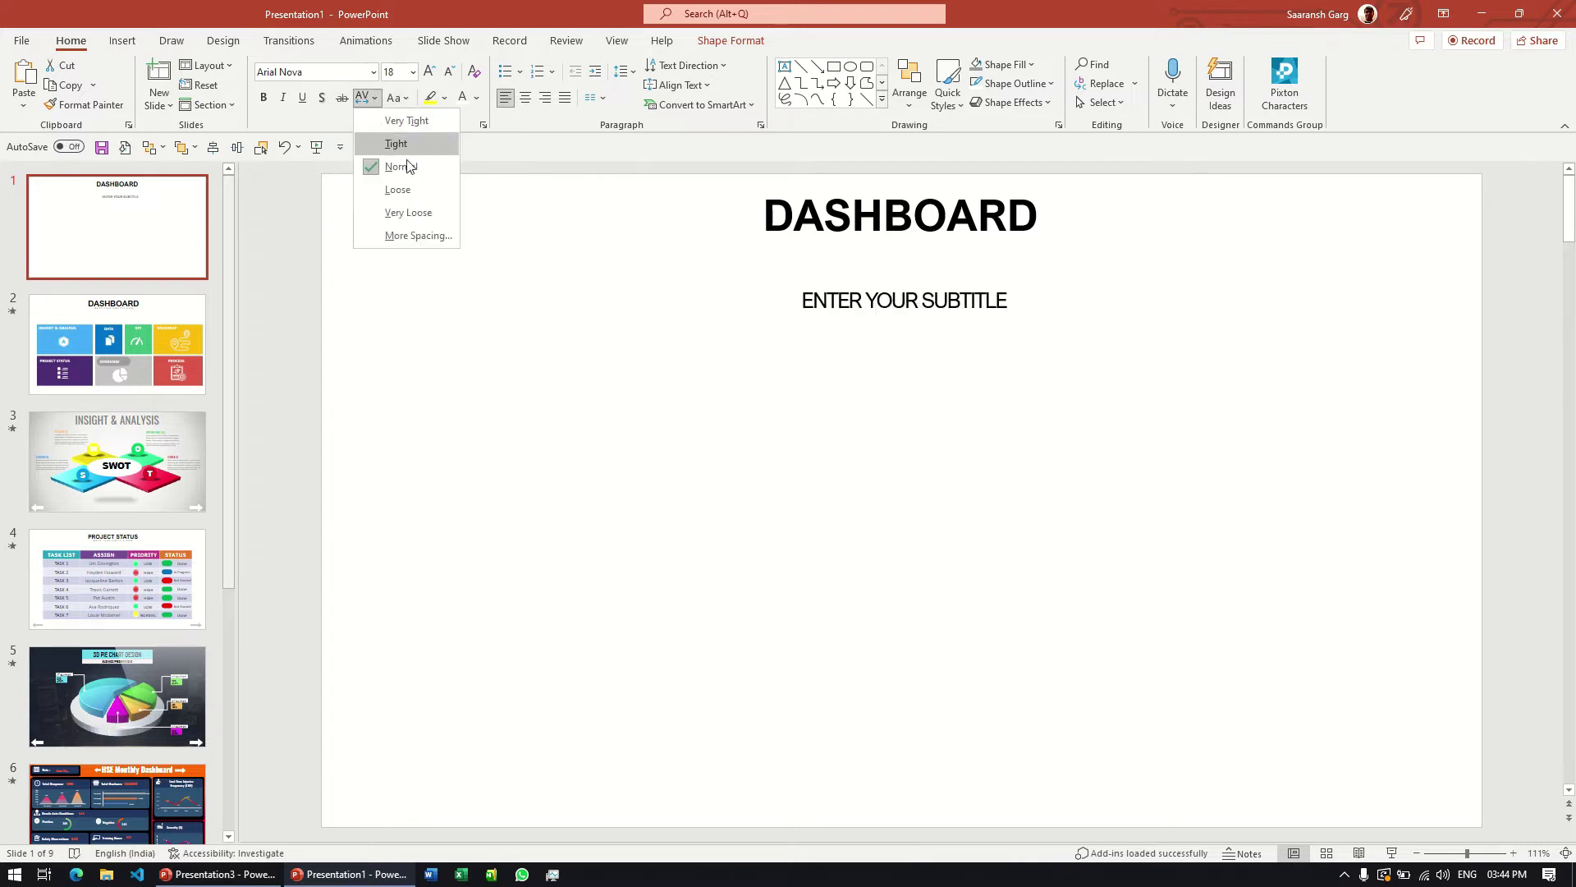
left_click(419, 188)
left_click(449, 72)
left_click(449, 71)
left_click(450, 71)
left_click_drag(845, 313, 826, 256)
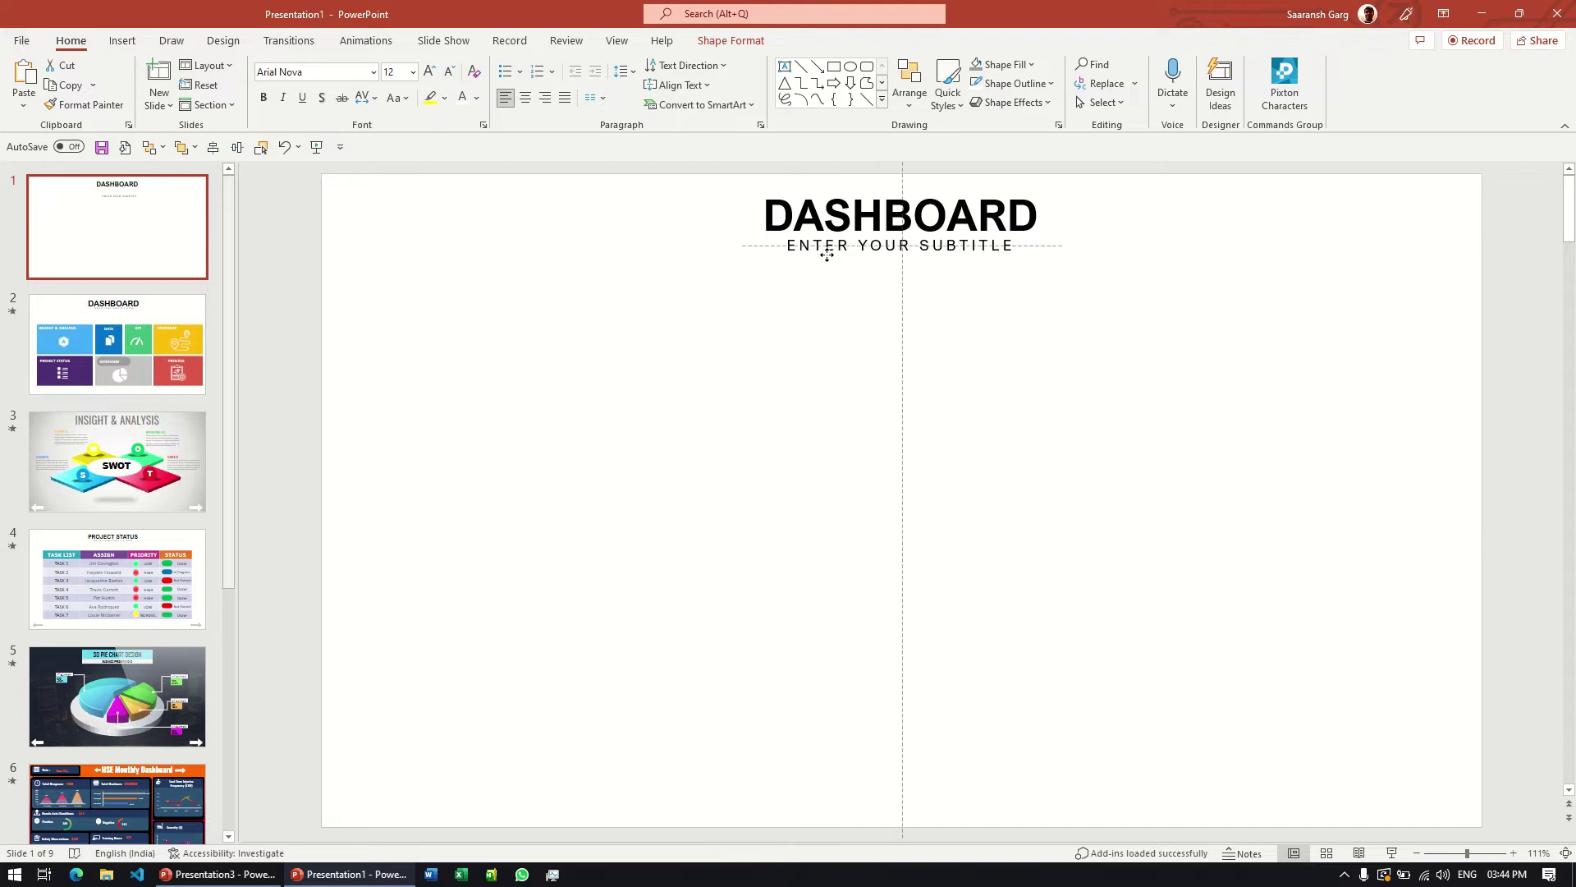
left_click(556, 284)
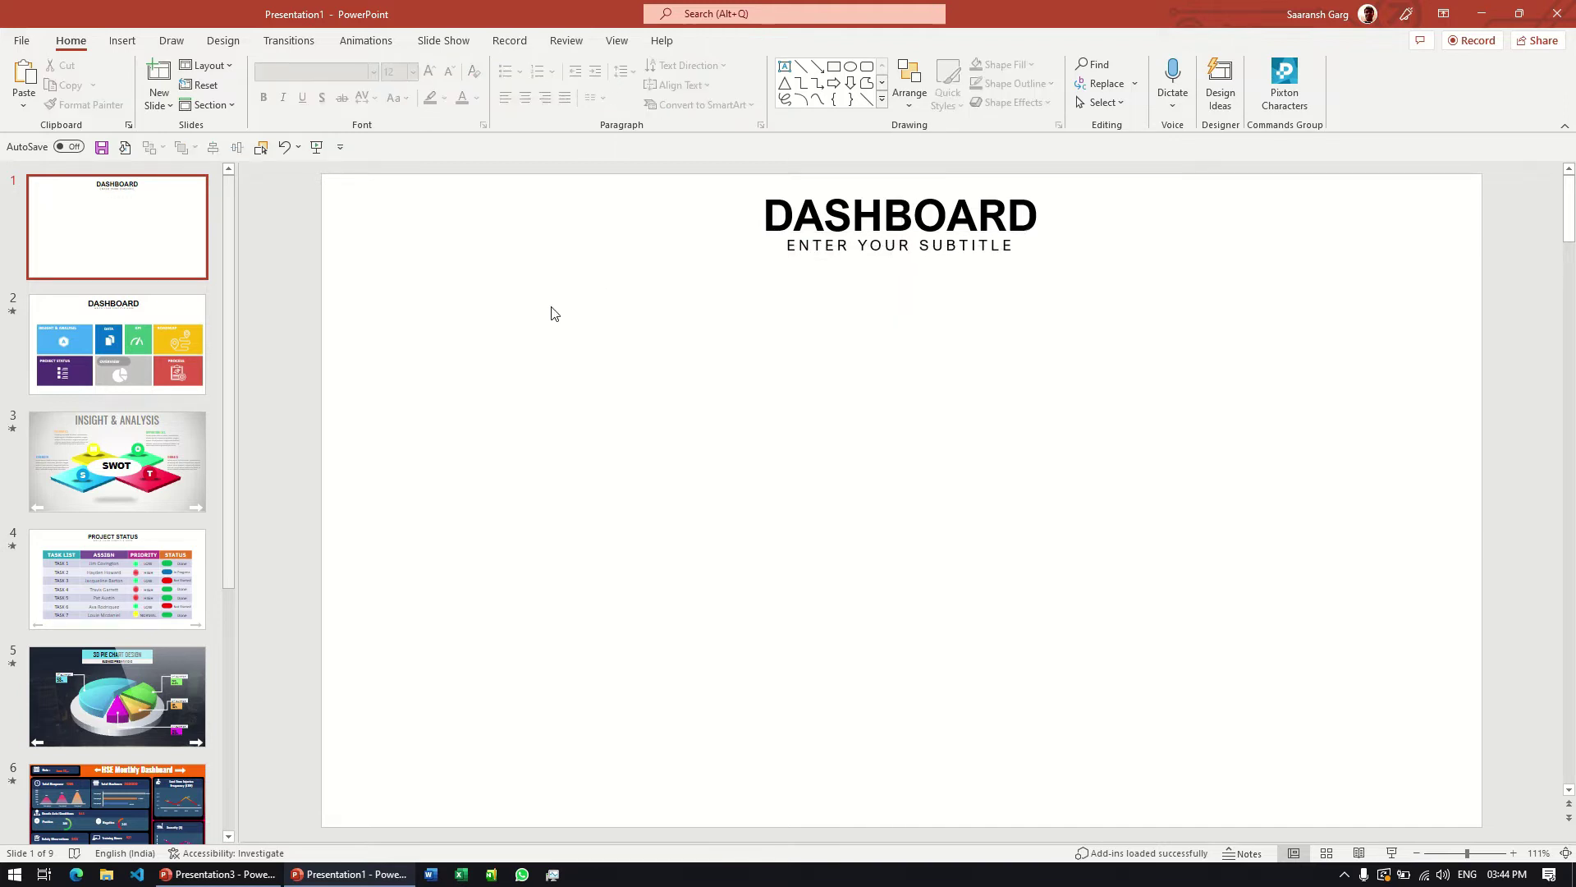
Step: Draw a blue rectangle on the left of the slide with no outline
left_click(833, 69)
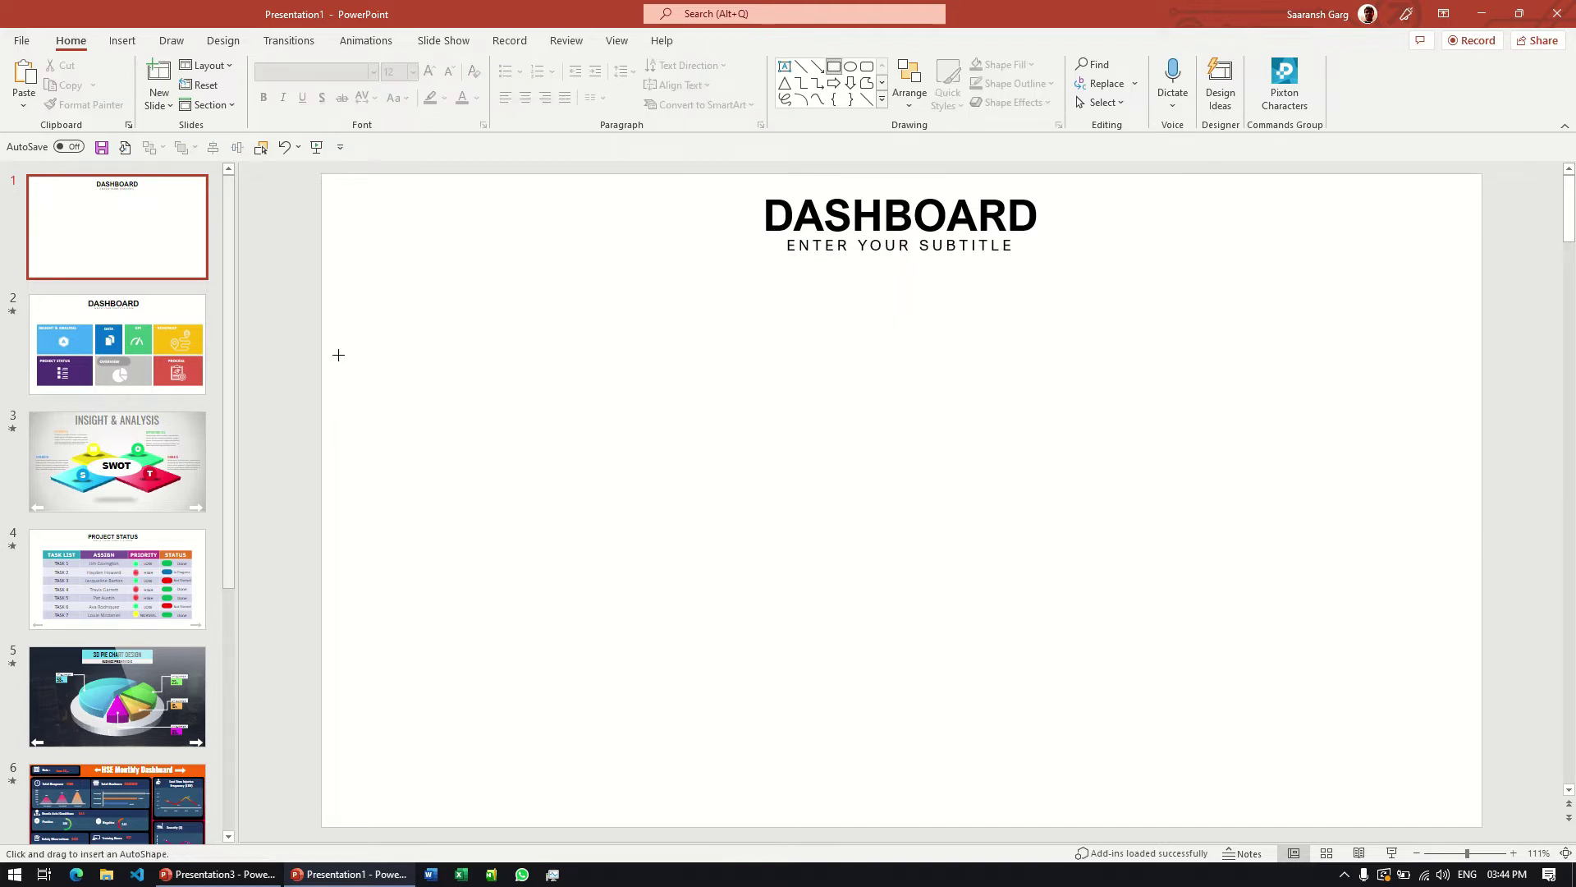
mouse_move(365, 421)
left_mouse_down()
mouse_move(677, 603)
mouse_move(727, 583)
left_mouse_up()
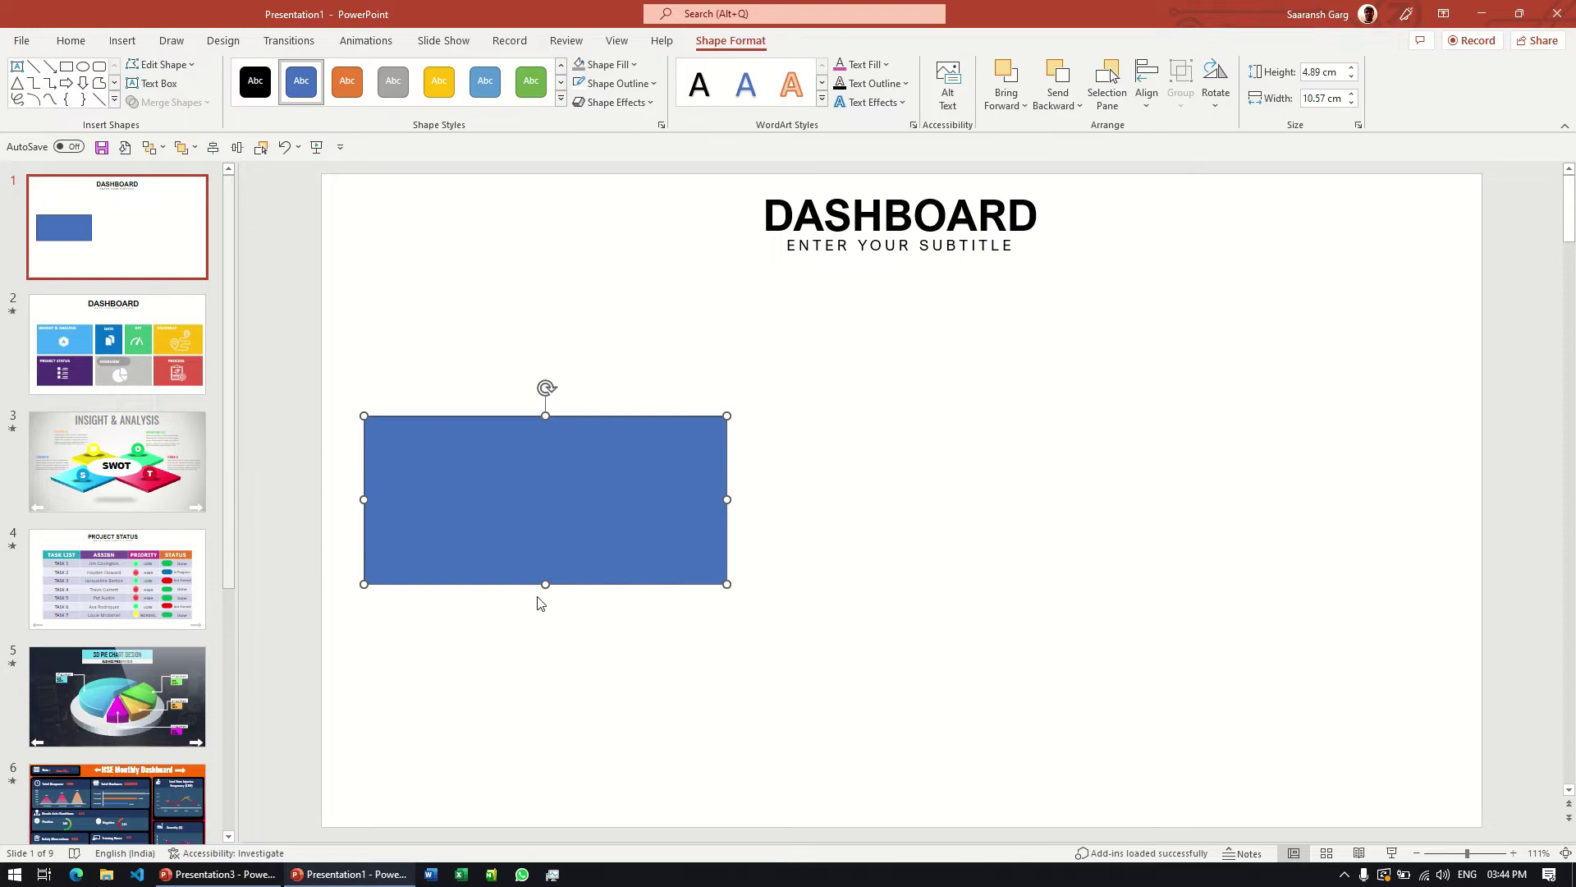
left_click_drag(545, 584, 546, 586)
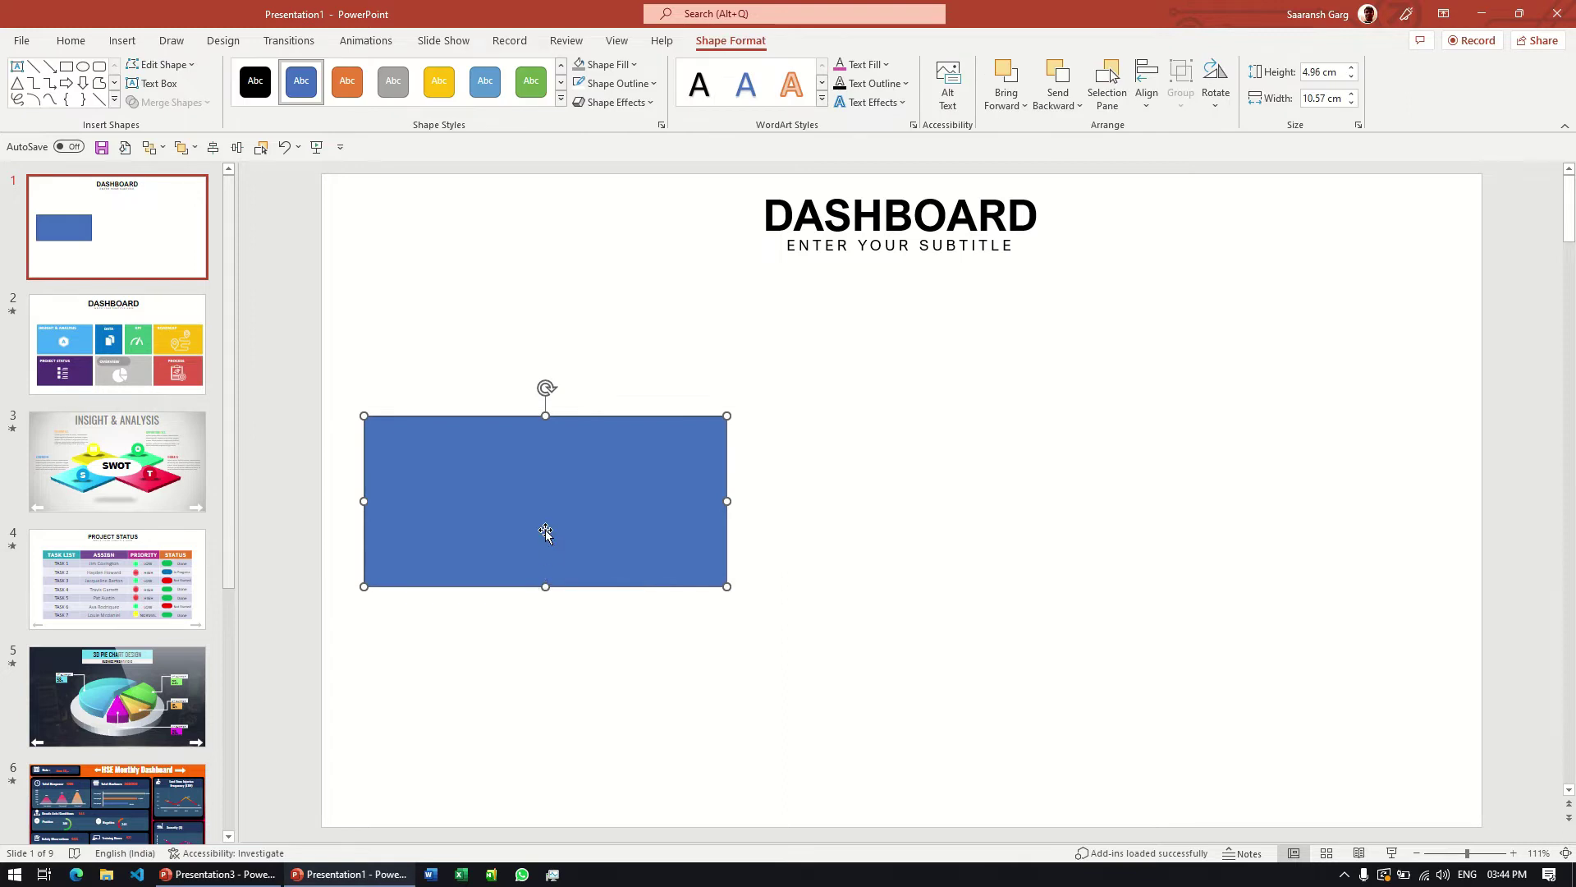
left_click_drag(545, 532, 535, 492)
left_click(616, 83)
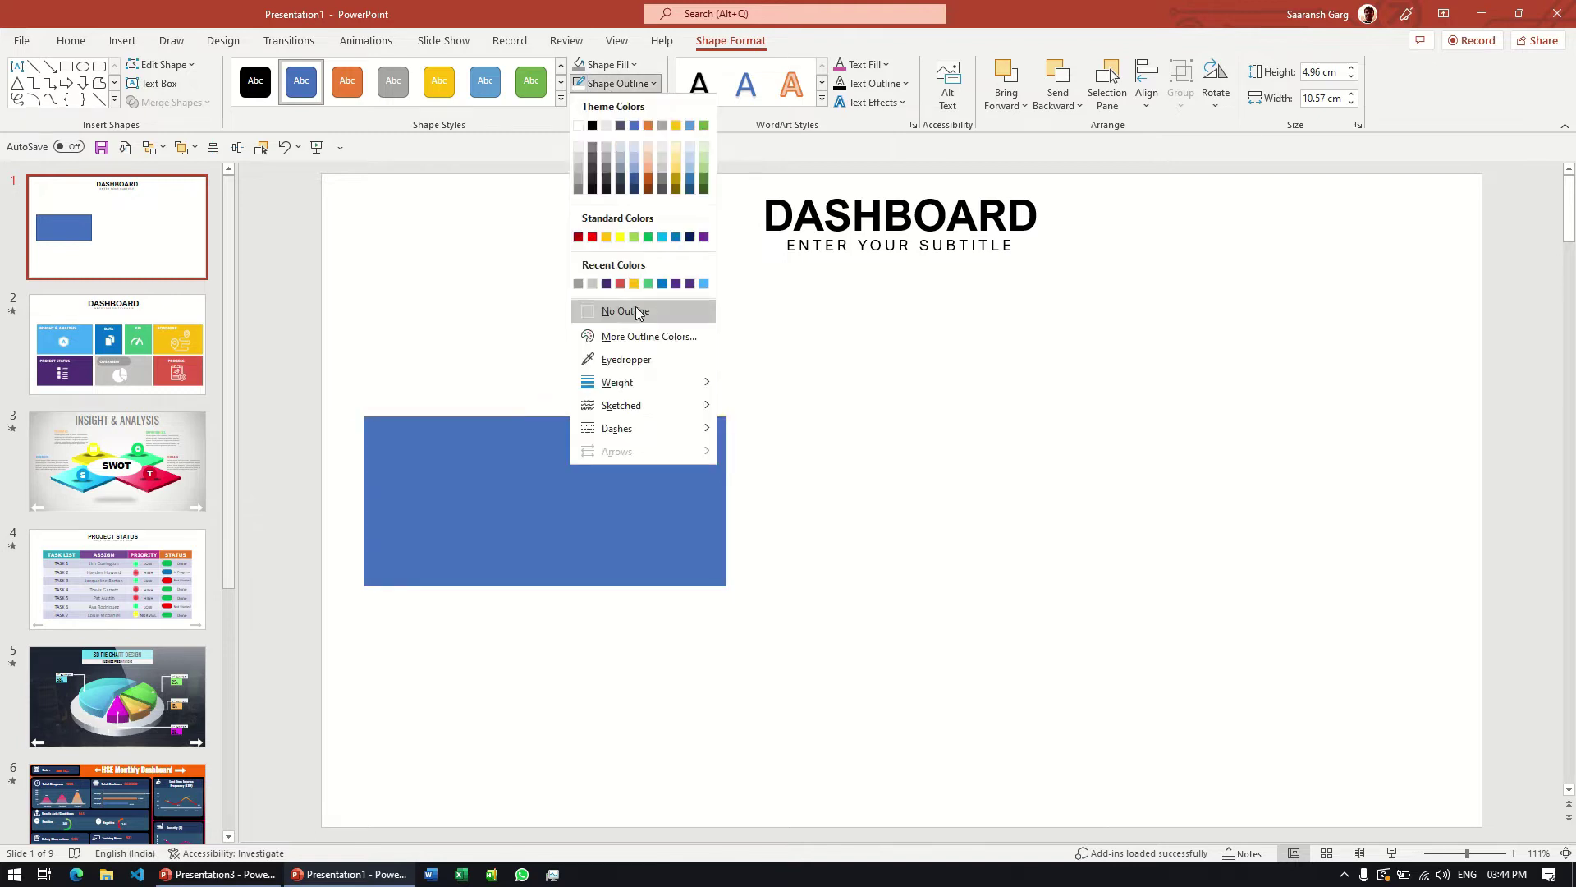
left_click(635, 310)
Step: Copy the rectangle below and beside the original, narrowing the top-right copy to 4.72 cm
left_click_drag(511, 482, 473, 699)
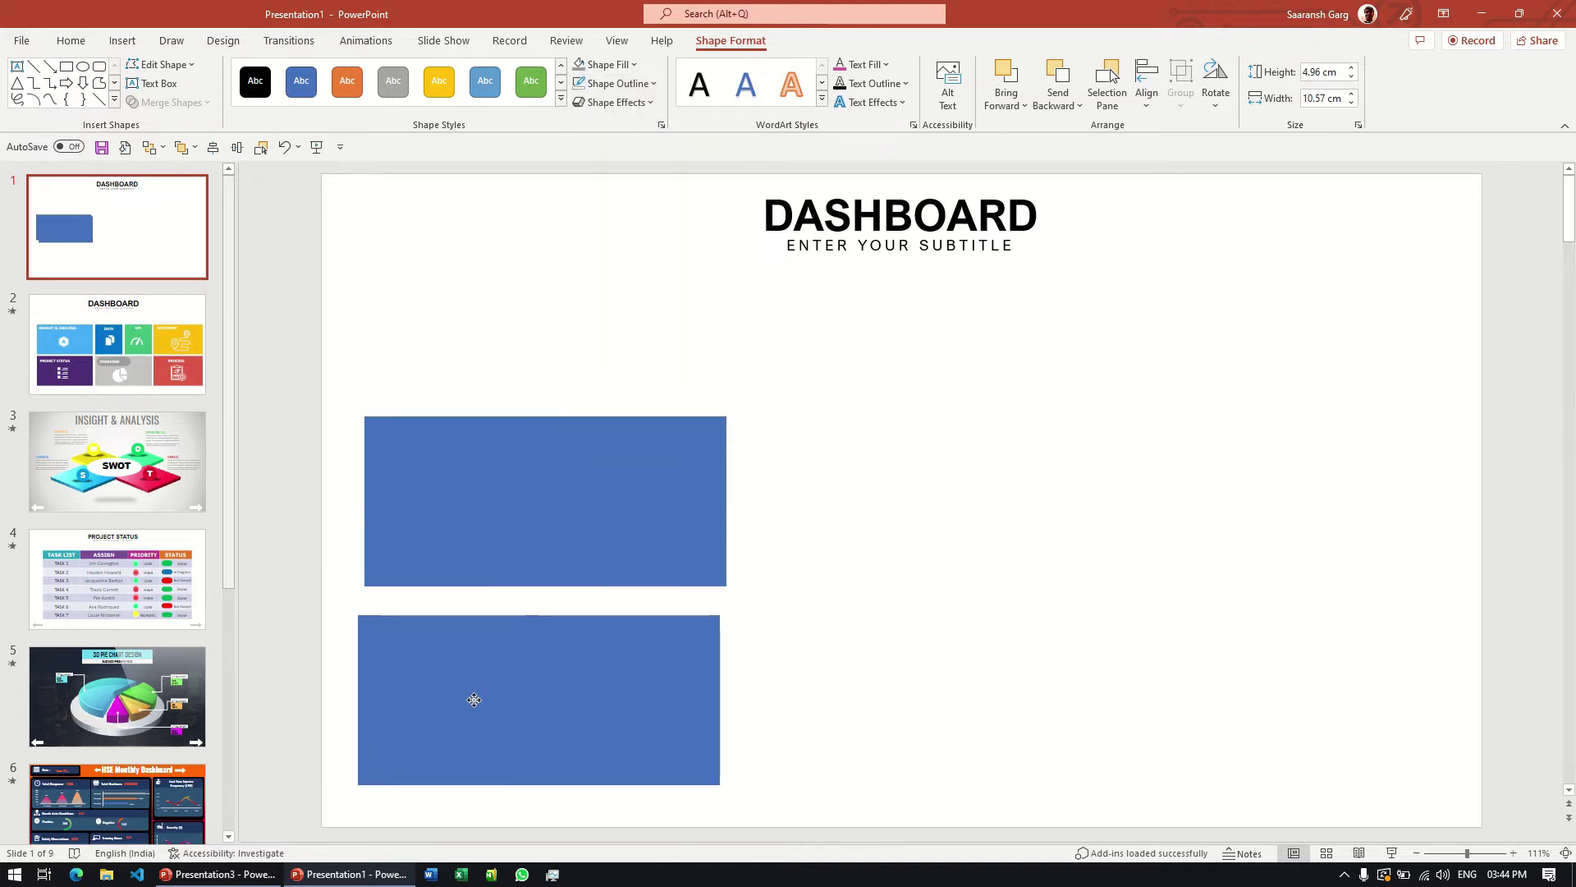
left_click_drag(474, 699, 481, 681)
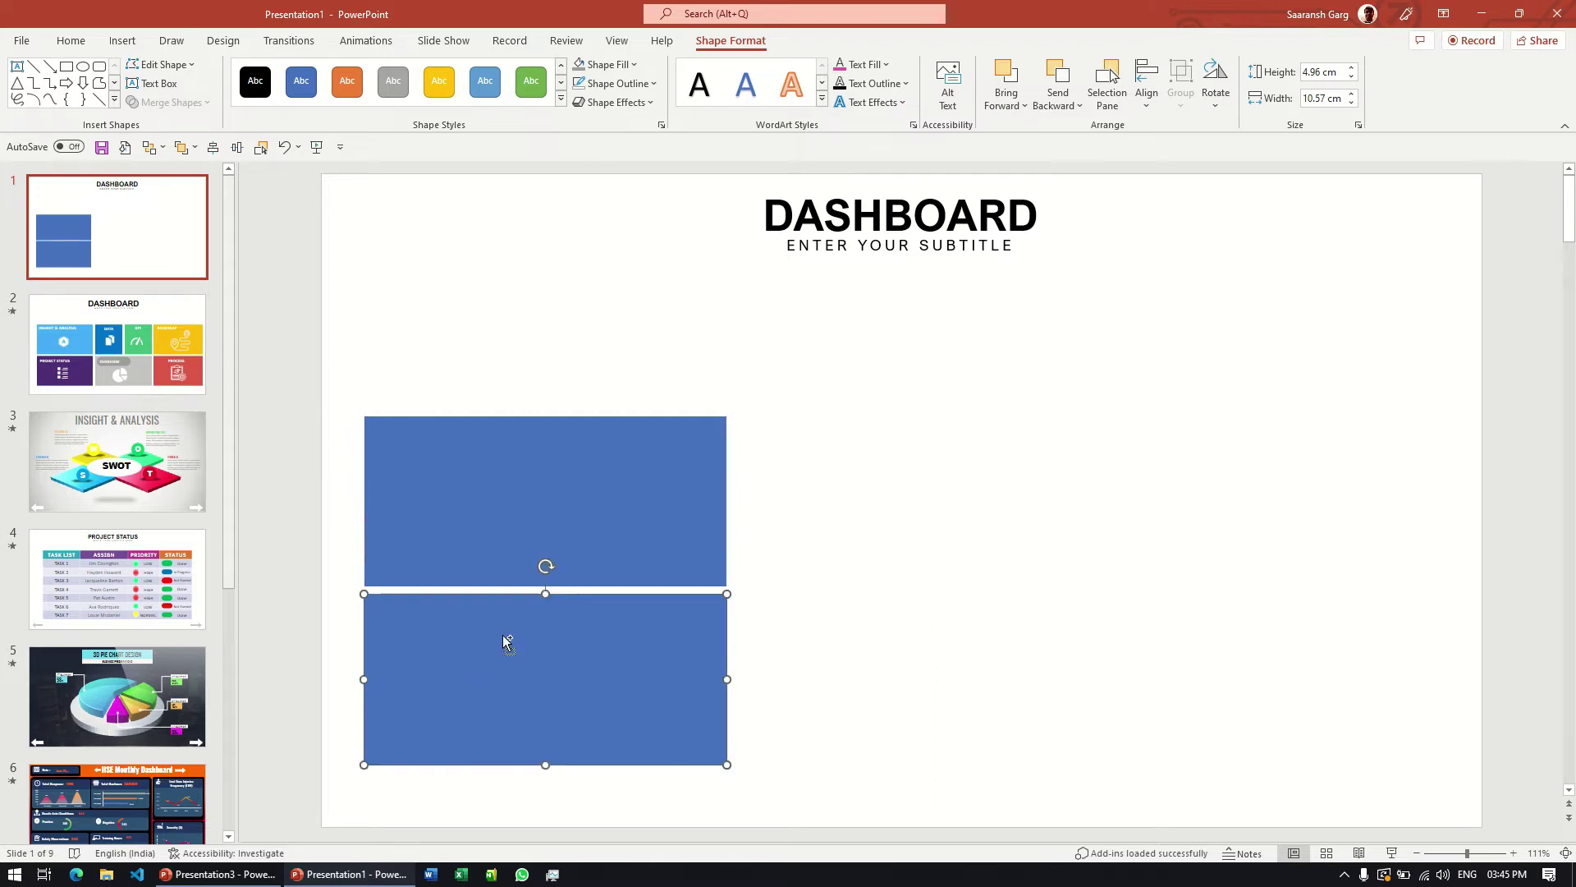
key("ctrl+d")
left_click_drag(573, 753, 942, 397)
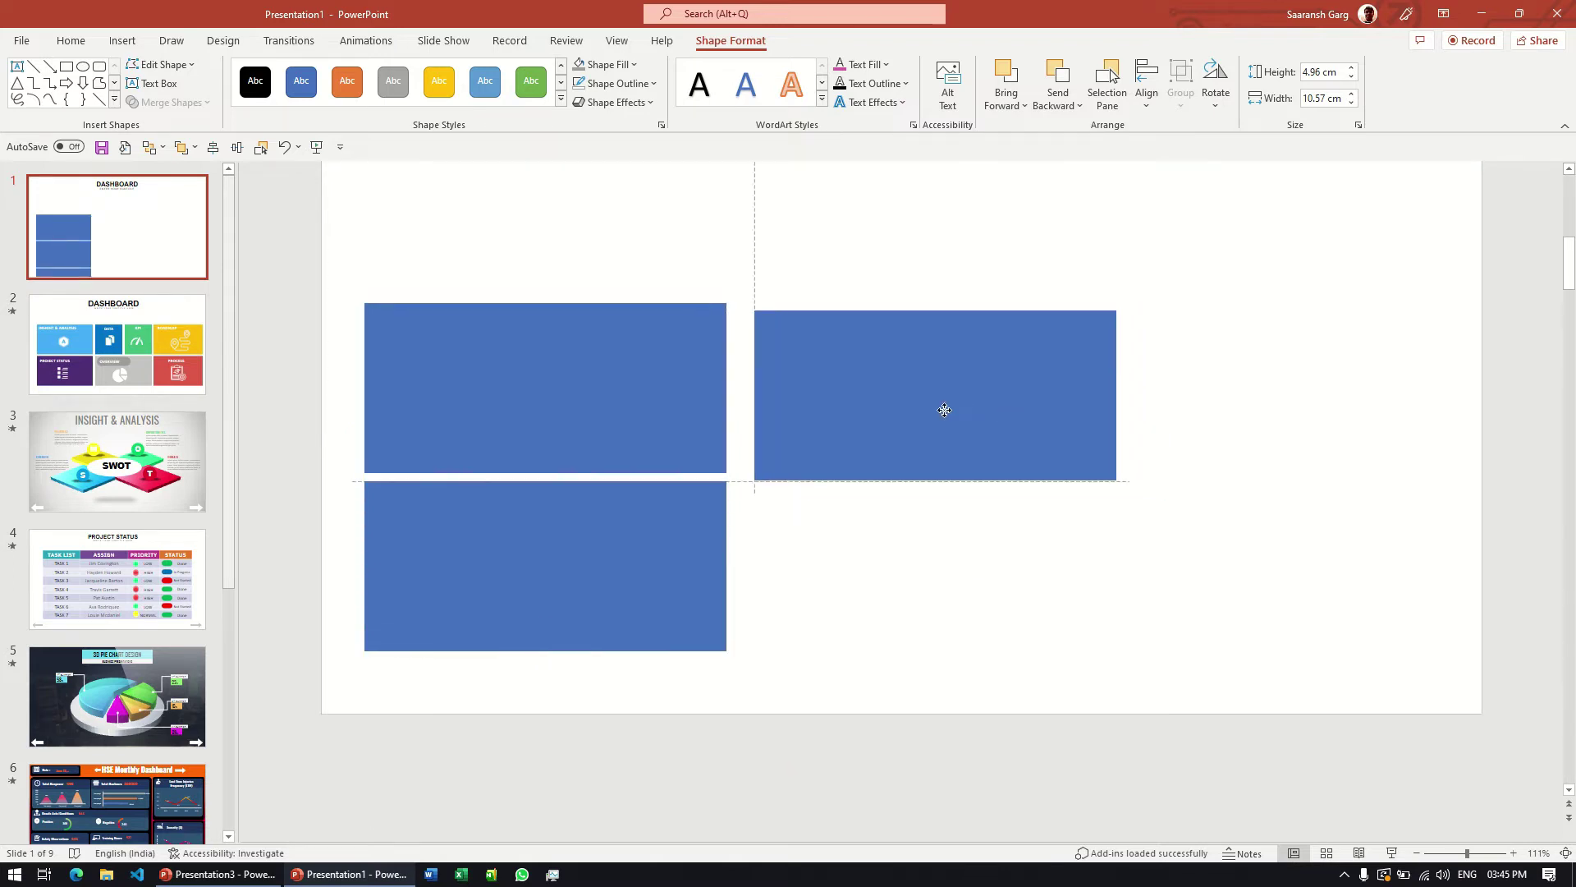
scroll(942, 397, "up", 2)
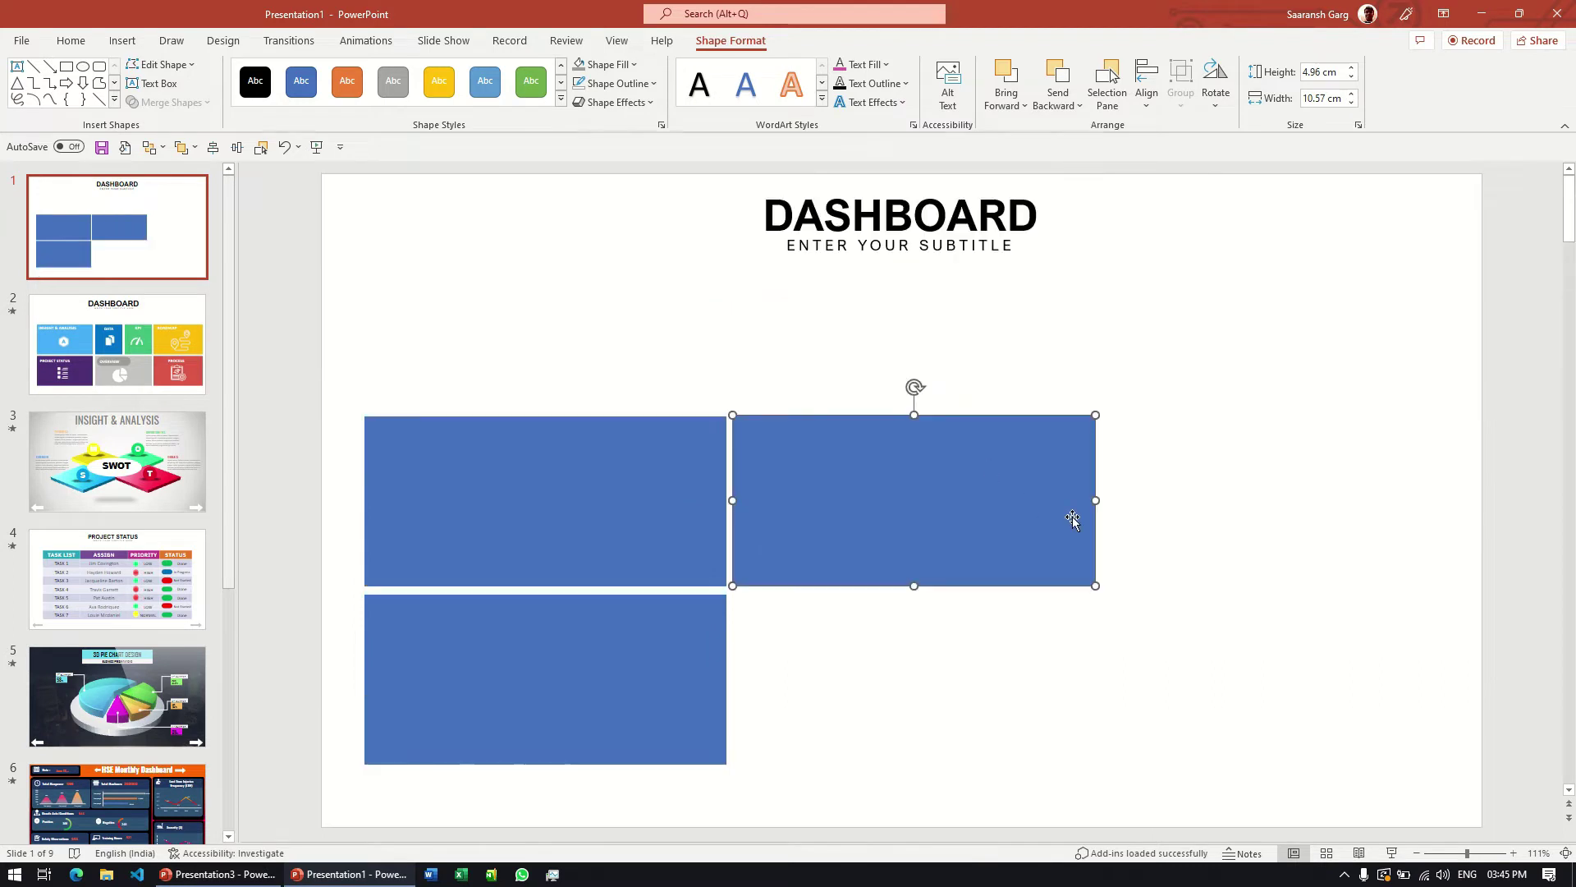
left_click_drag(1101, 499, 894, 501)
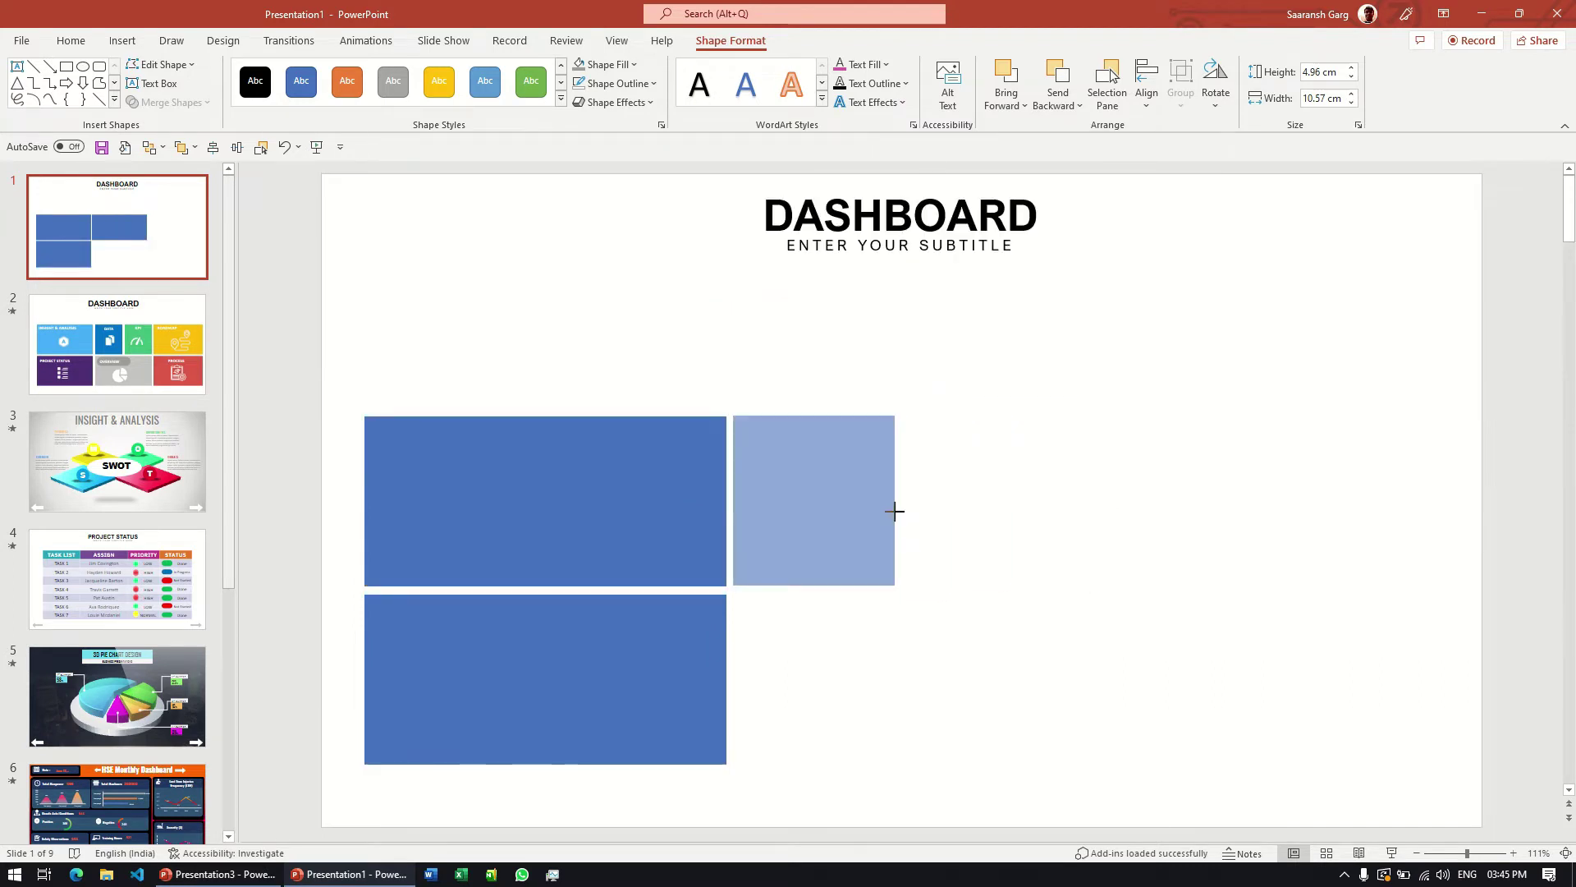
Step: Copy the narrow rectangle into the bottom row and widen that copy rightward
left_click(115, 338)
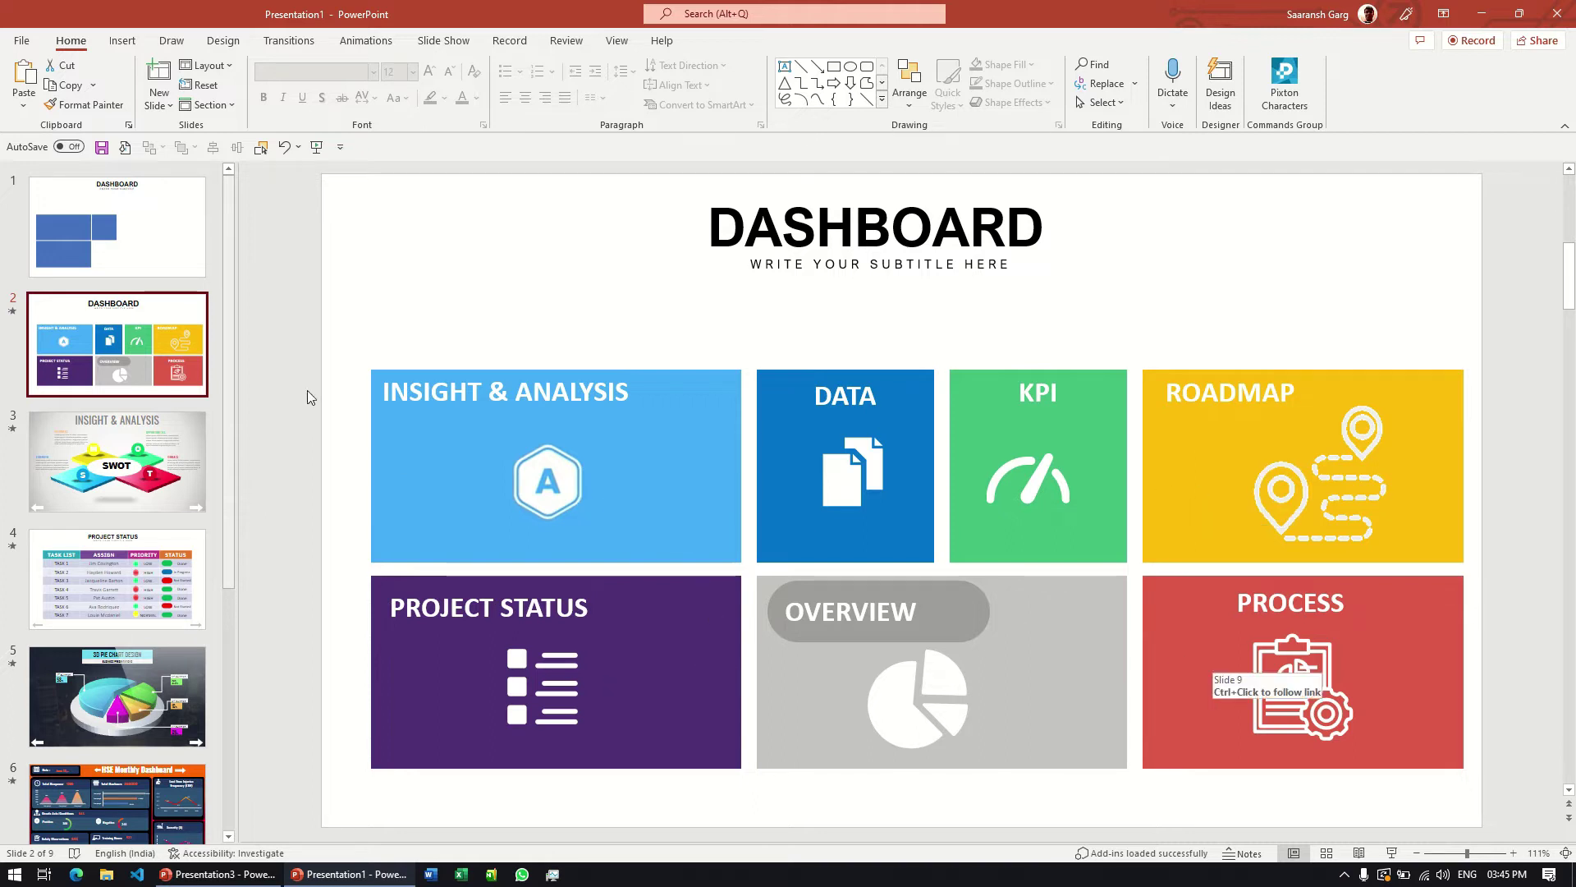
left_click(136, 226)
left_click(774, 509)
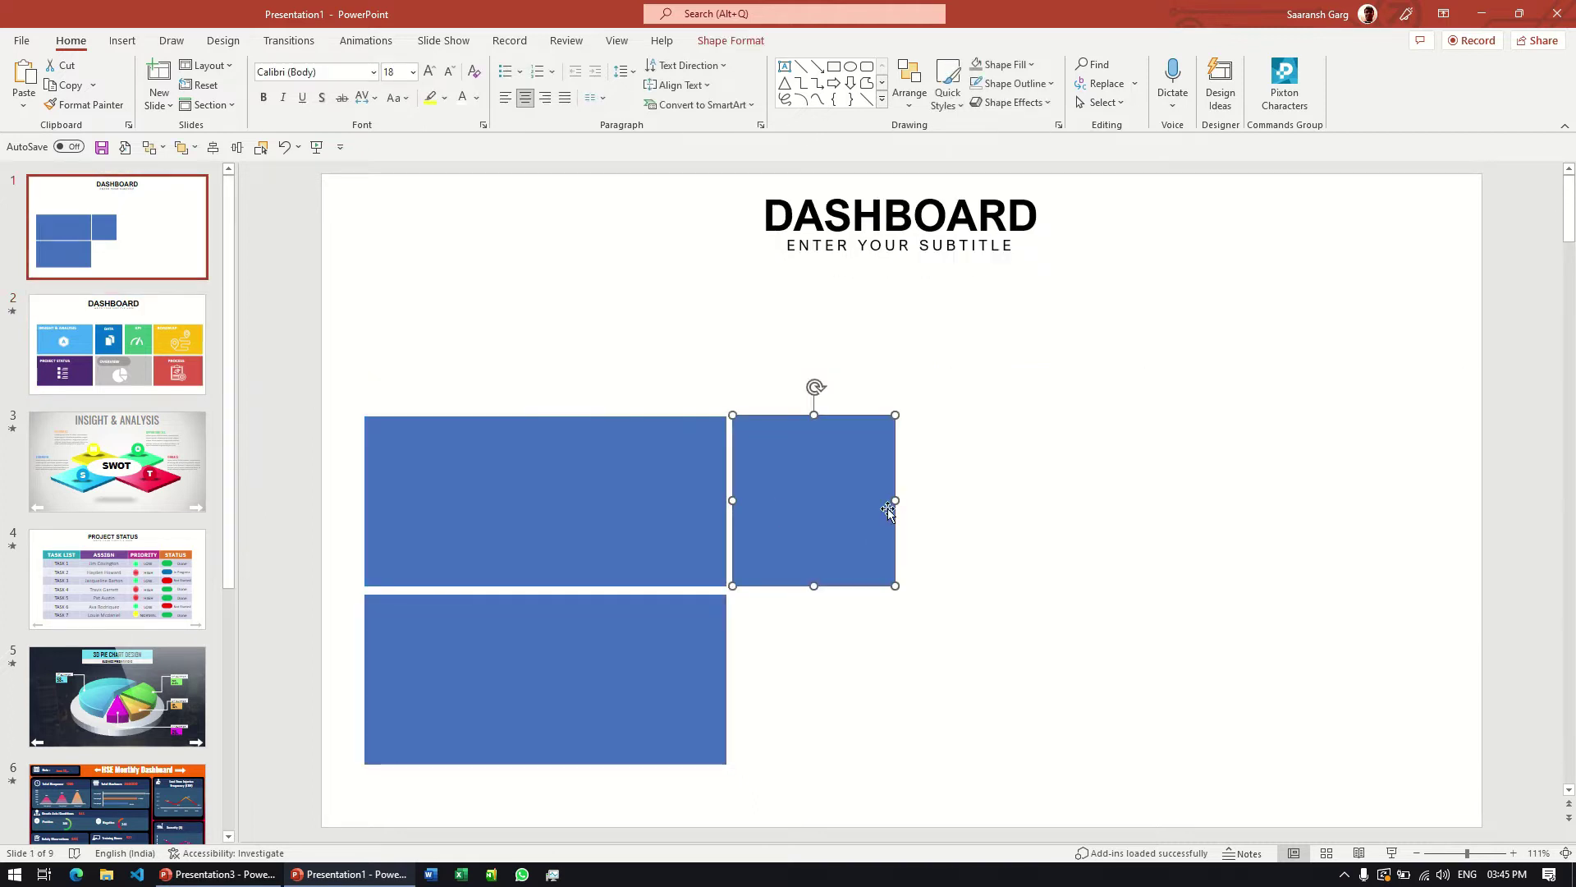
mouse_move(888, 512)
left_mouse_down()
mouse_move(982, 522)
mouse_move(892, 718)
mouse_move(804, 705)
left_mouse_up()
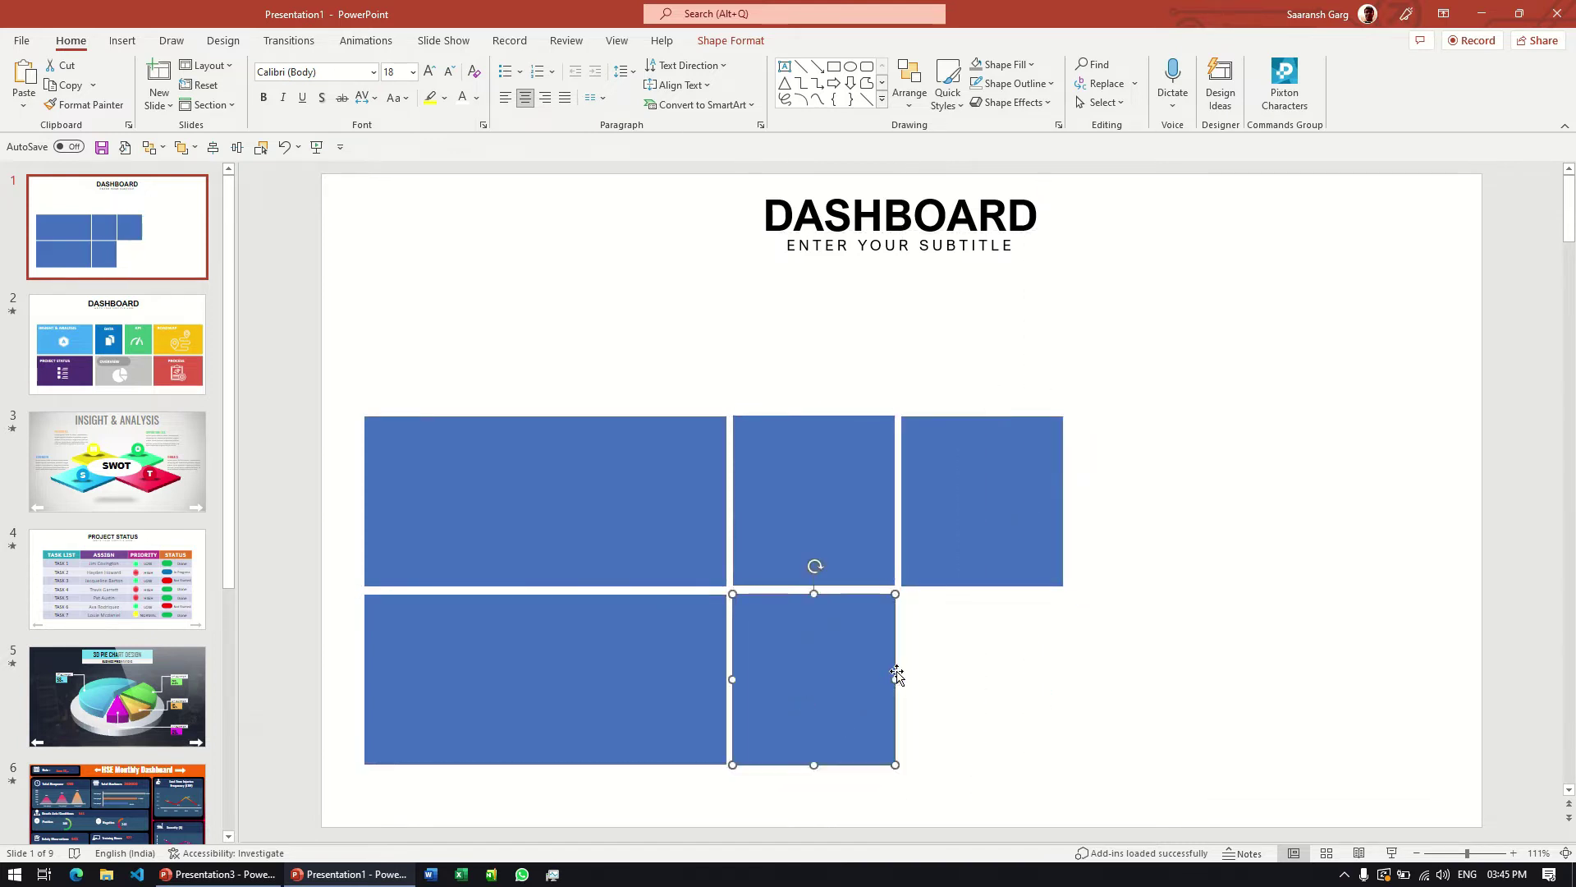
left_click_drag(898, 679, 1077, 685)
Step: Align the top-right tile and add a copy at the end of the top row
left_click(986, 492)
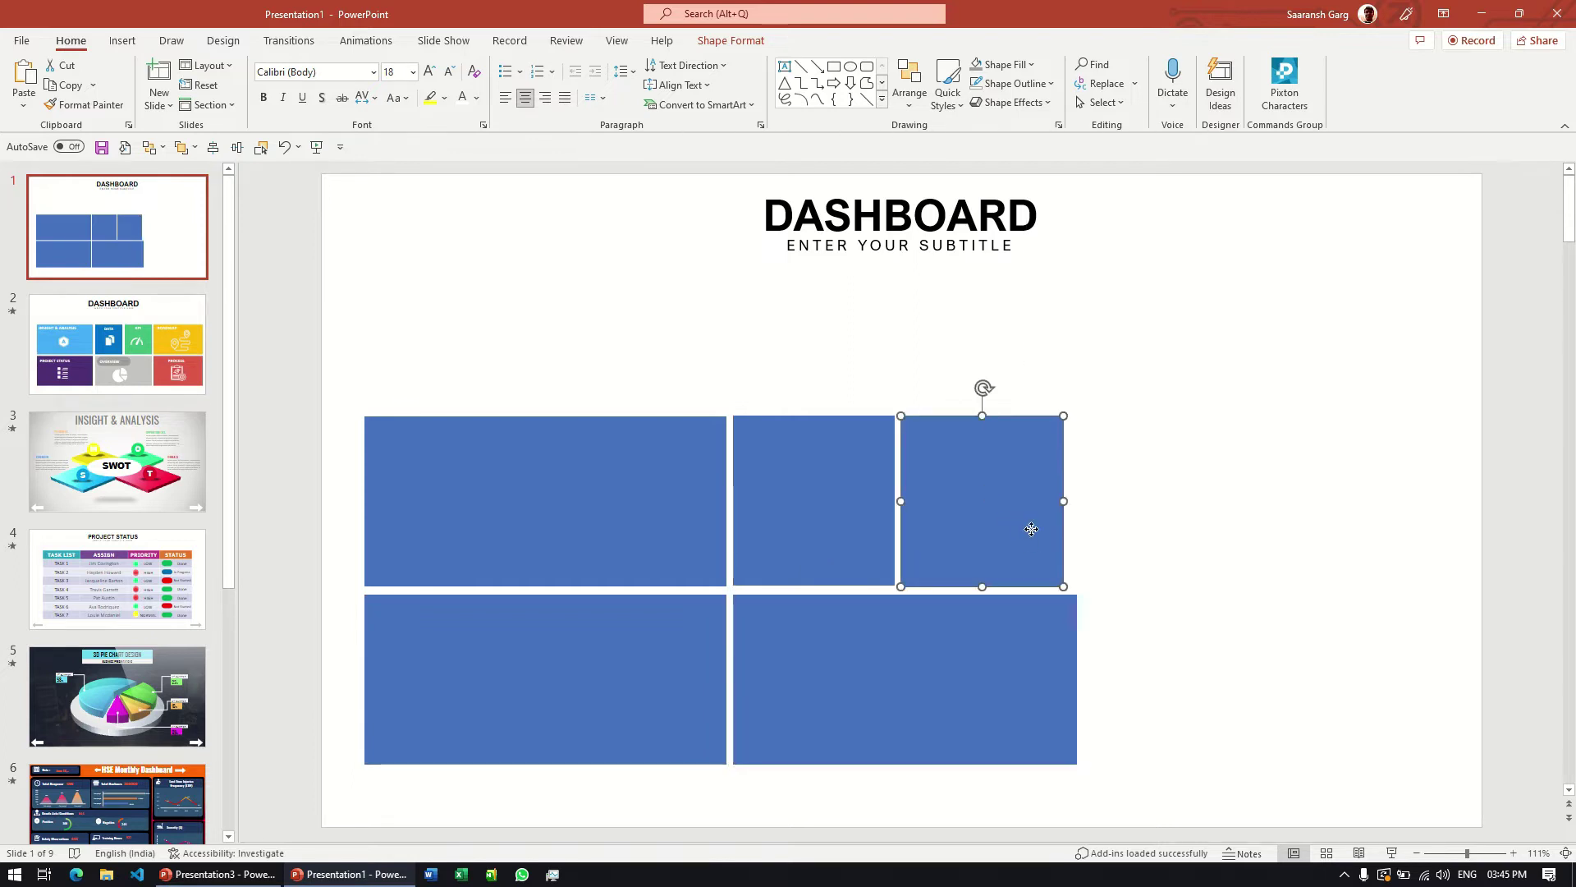
left_click_drag(1027, 532, 1041, 532)
left_click_drag(914, 500, 901, 500)
left_click(875, 507)
left_click(1172, 535)
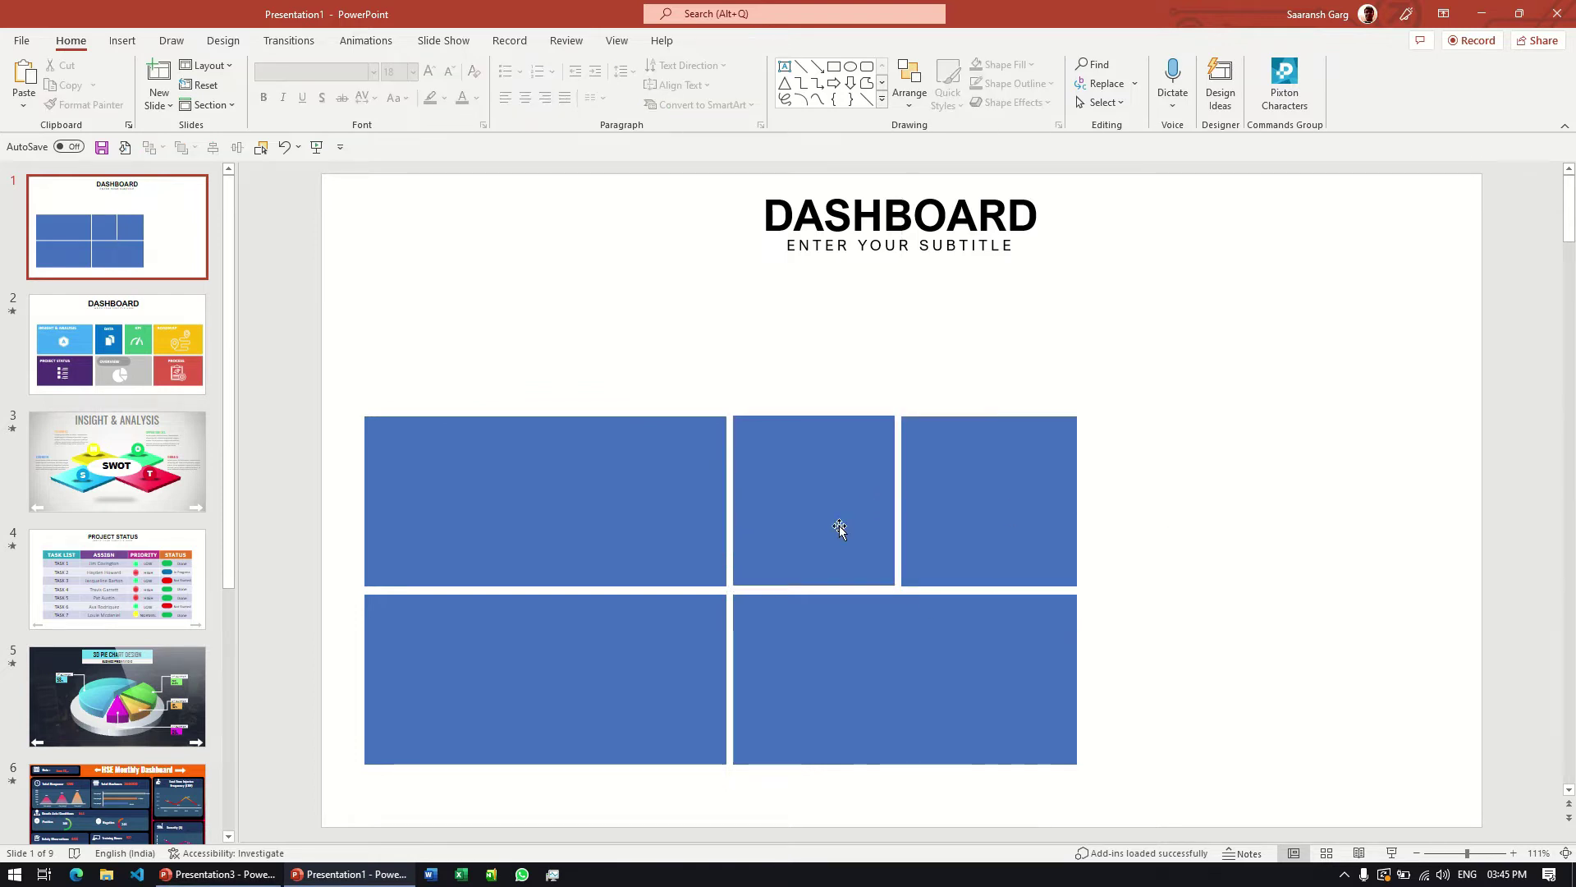
left_click(932, 679)
mouse_move(875, 674)
left_mouse_down()
mouse_move(1249, 518)
mouse_move(1230, 491)
left_mouse_up()
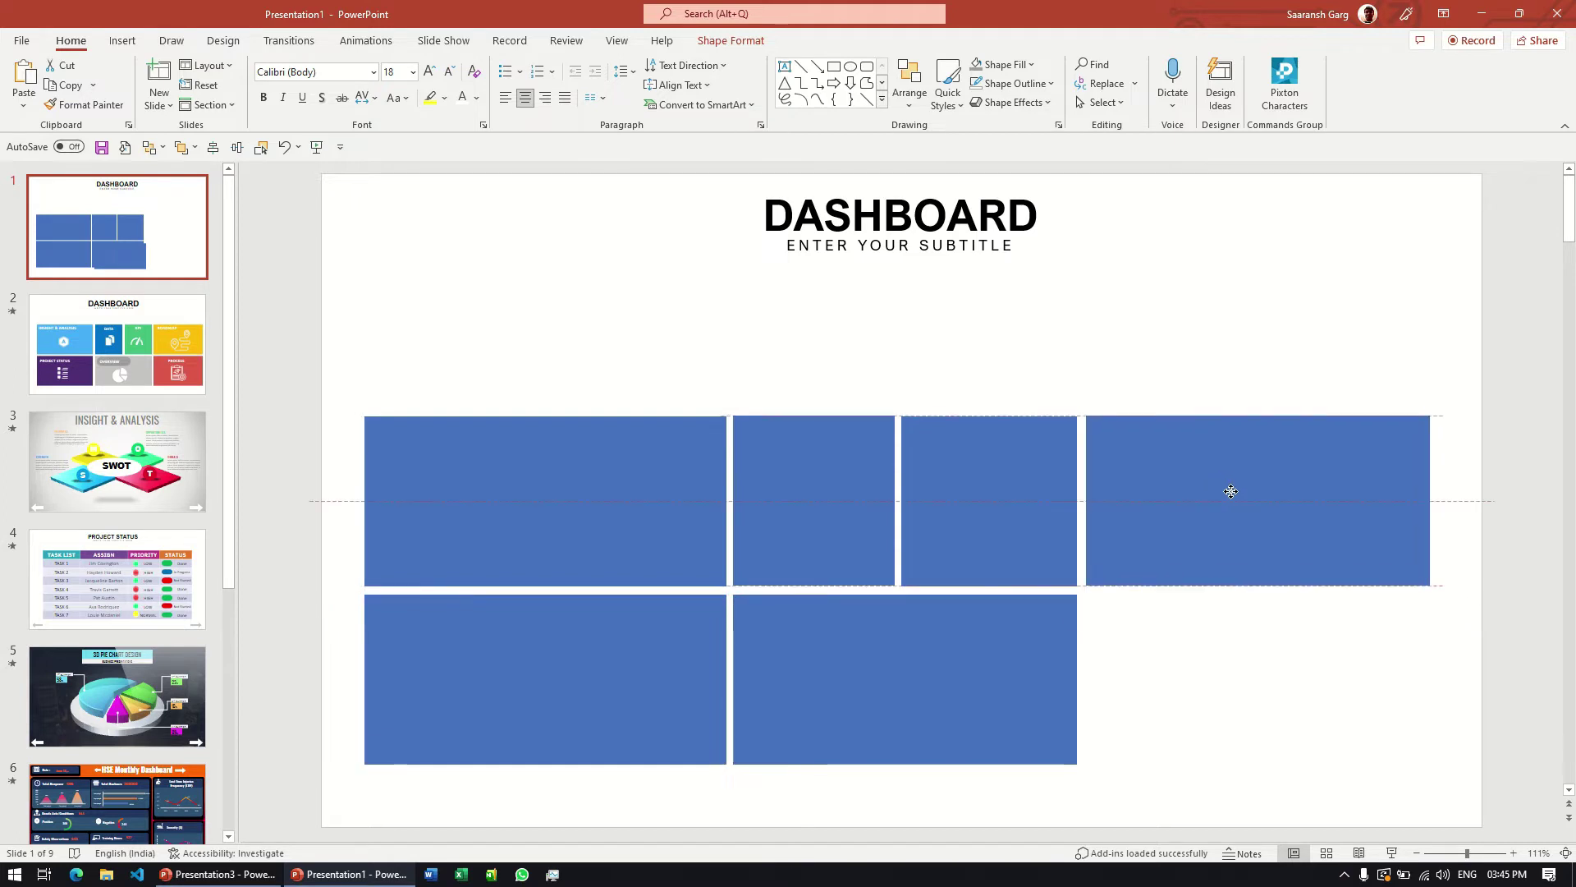
mouse_move(1230, 491)
left_mouse_down()
mouse_move(1161, 579)
mouse_move(943, 665)
left_mouse_up()
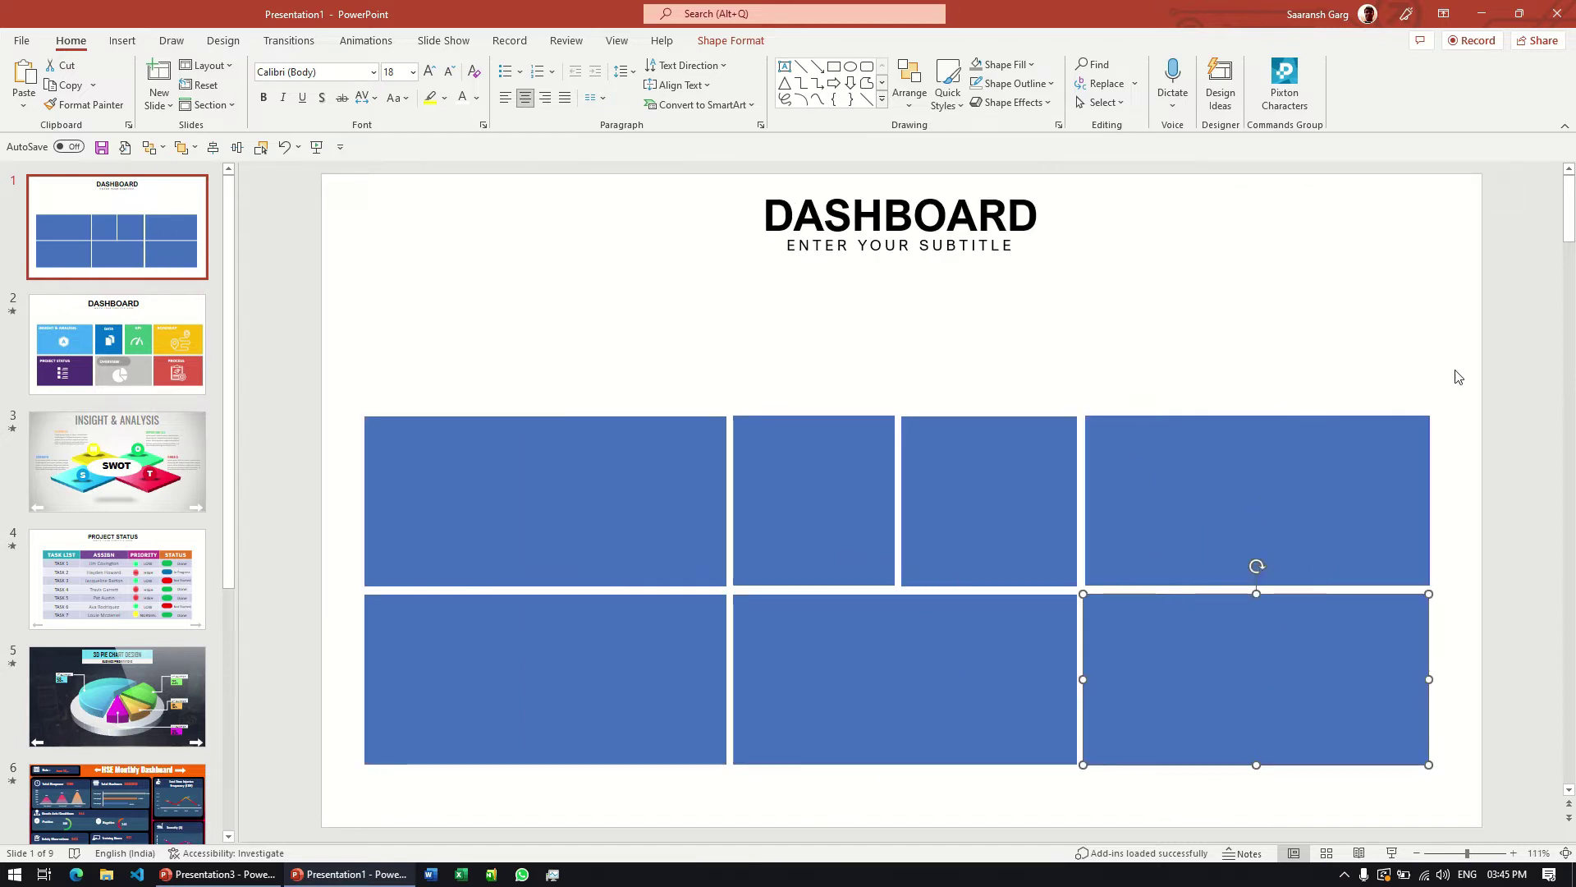
left_click(120, 351)
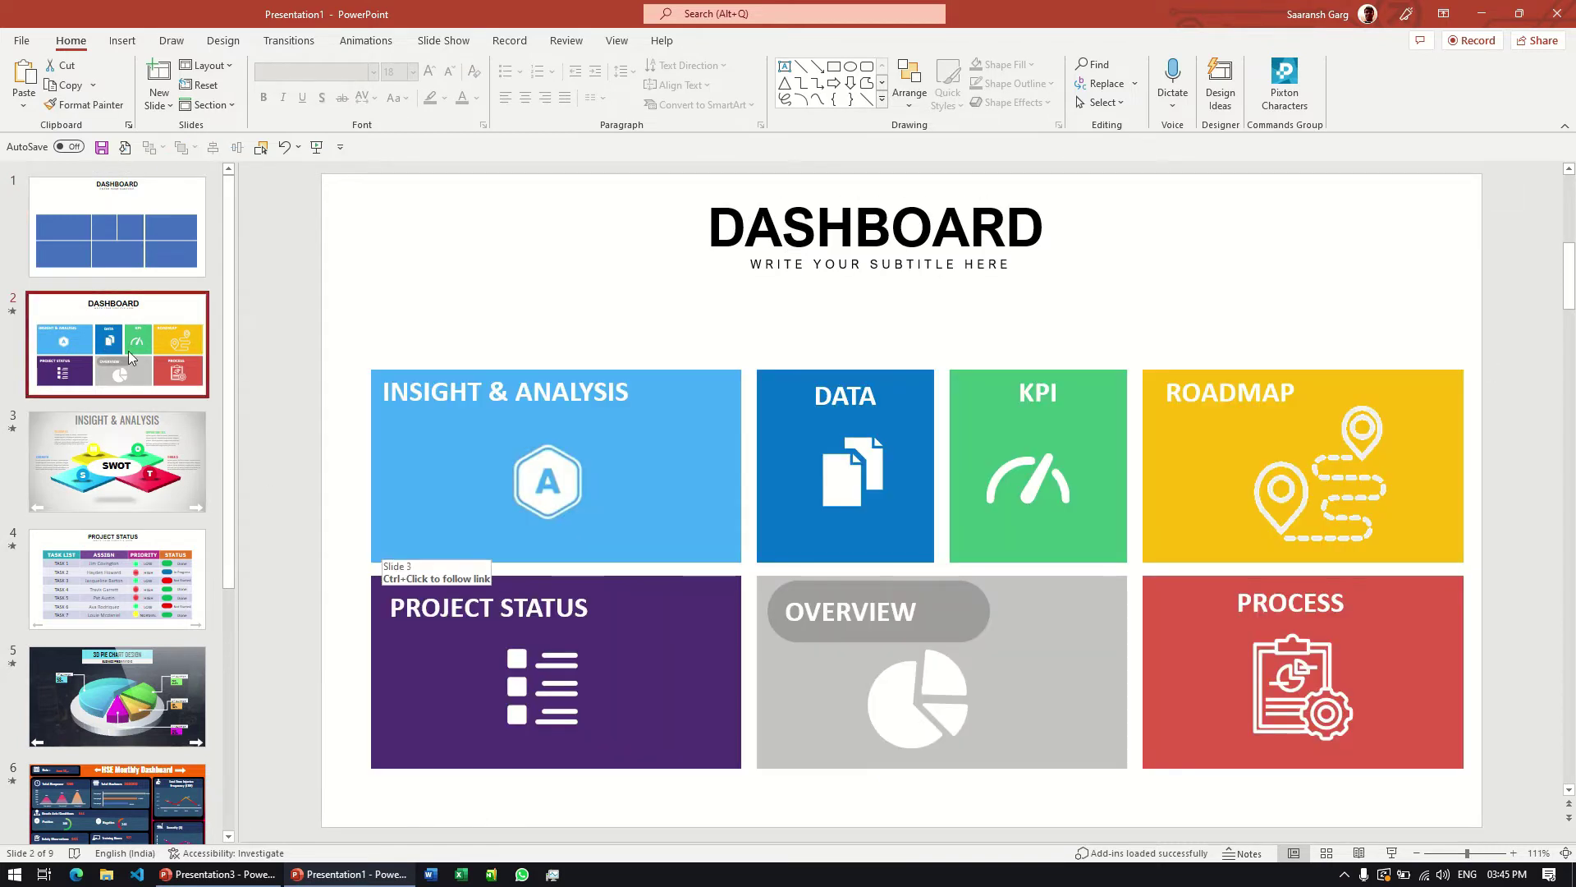
Step: Shift the left column and second top tile slightly left and widen the bottom-middle tile
left_click(101, 259)
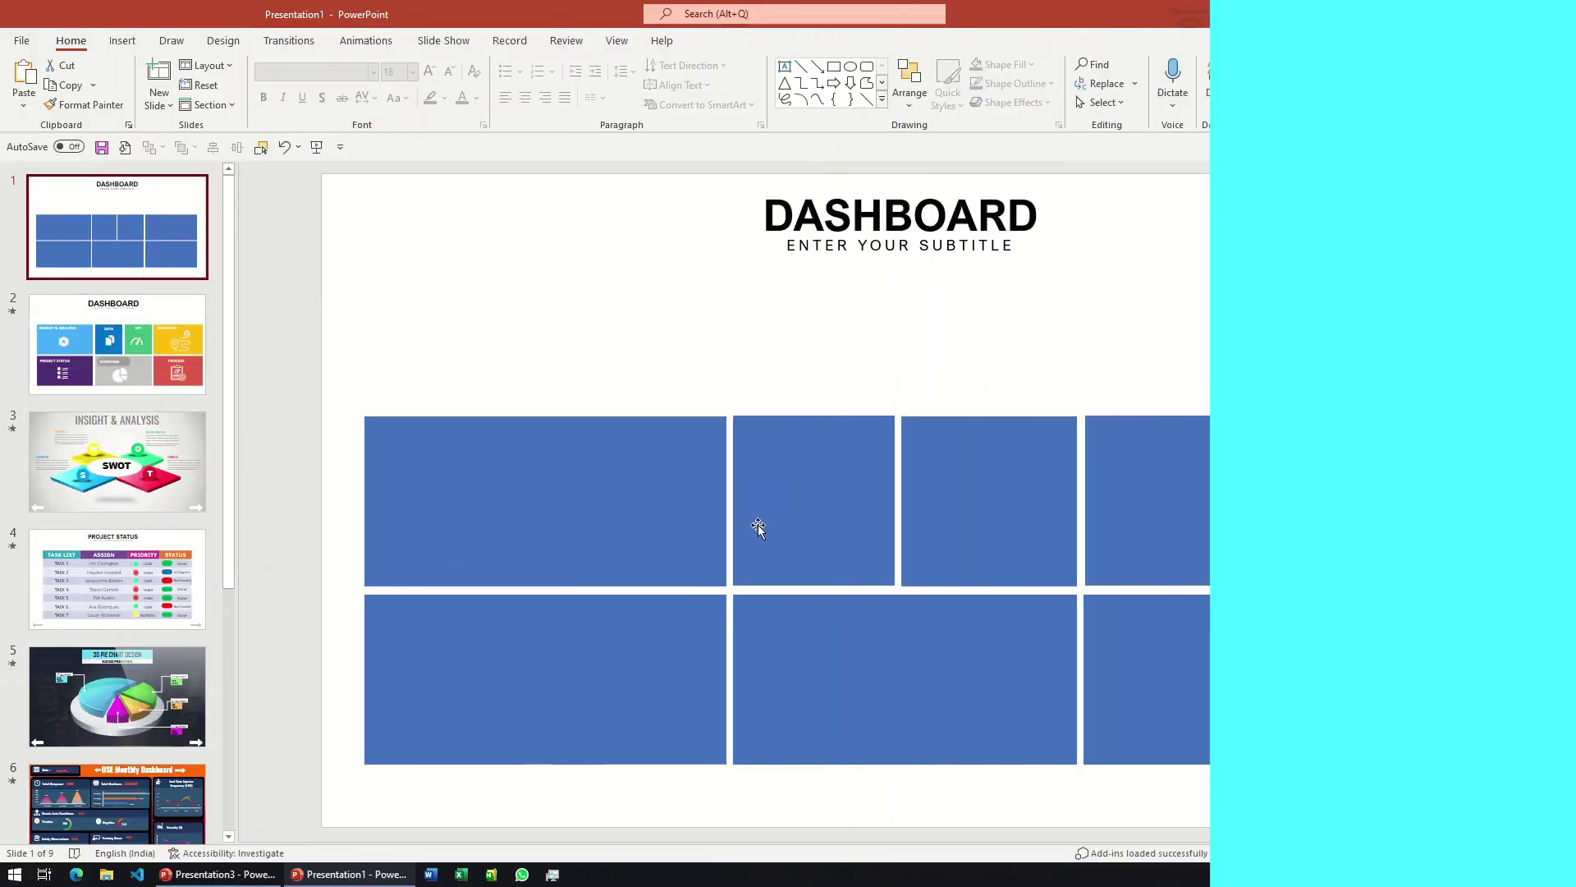
left_click(574, 542)
left_click(542, 664, "shift")
left_click_drag(542, 664, 533, 664)
left_click(821, 567)
left_click_drag(814, 569, 809, 569)
left_click(752, 656)
left_click_drag(722, 682, 718, 682)
Step: Nudge the right-hand tiles rightward and lower the bottom row slightly to even the gaps
left_click(1049, 569)
left_click(1172, 535)
left_click(1143, 653, "shift")
left_click_drag(1142, 652, 1149, 632)
left_click(1293, 640)
left_click_drag(1294, 641, 1295, 640)
left_click(534, 682)
left_click(903, 681, "shift")
left_click(1144, 654, "shift")
left_click_drag(1143, 654, 1144, 656)
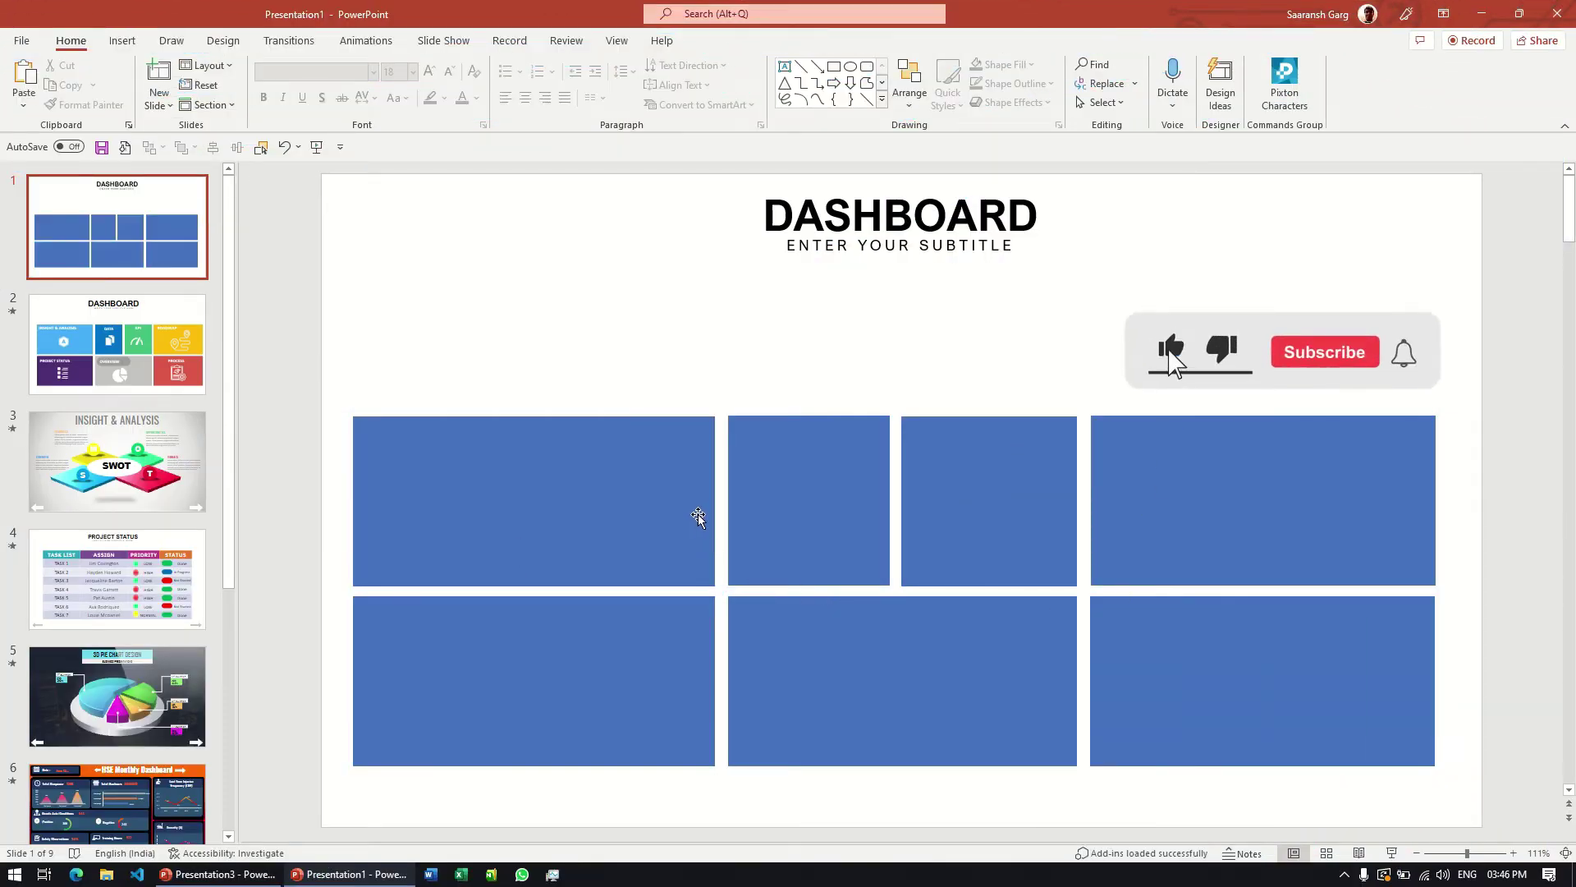
left_click(147, 357)
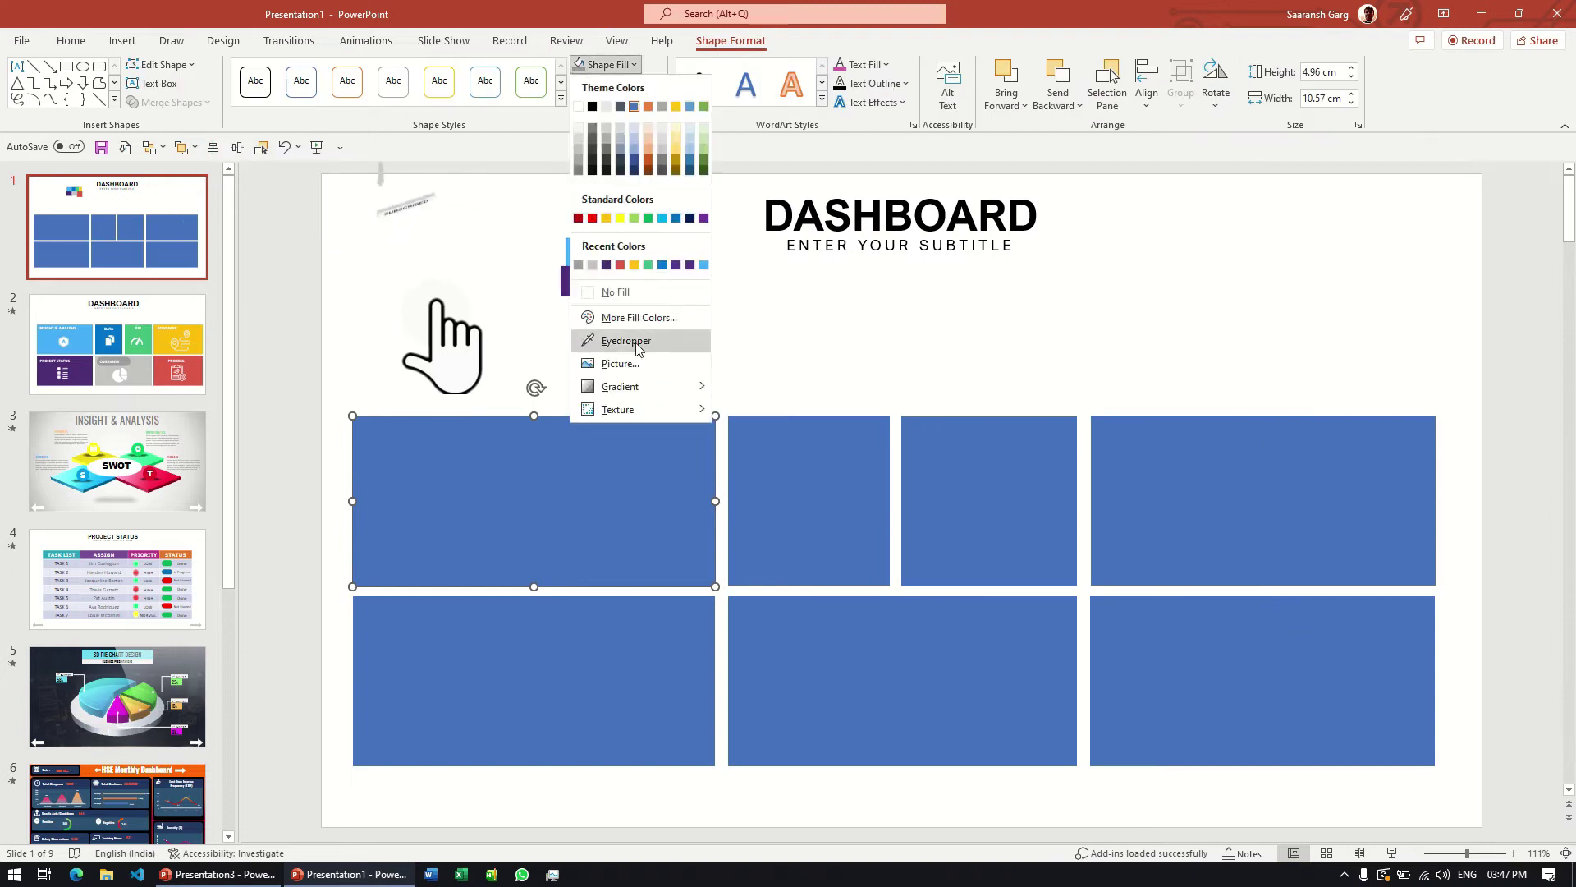
Step: Colour the four top tiles light blue, dark blue, green and yellow from the reference
left_click(637, 340)
left_click(581, 251)
left_click(809, 501)
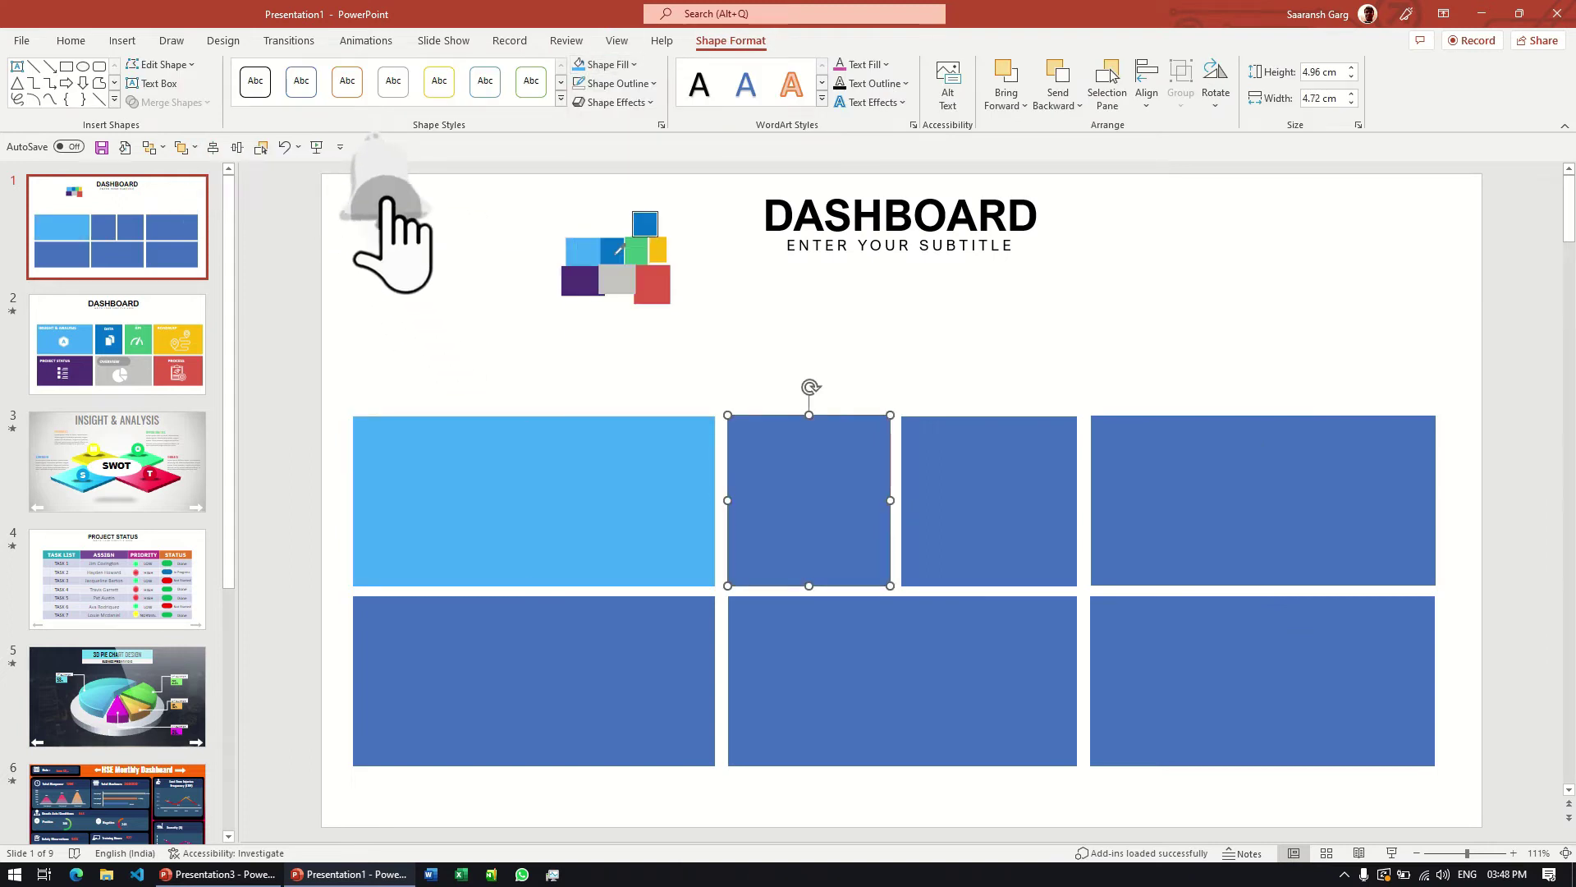
left_click(611, 250)
left_click(989, 501)
left_click(641, 246)
left_click(1264, 501)
left_click(607, 64)
left_click(633, 338)
Step: Fill the bottom-right tile red and the bottom-middle tile grey
left_click(656, 249)
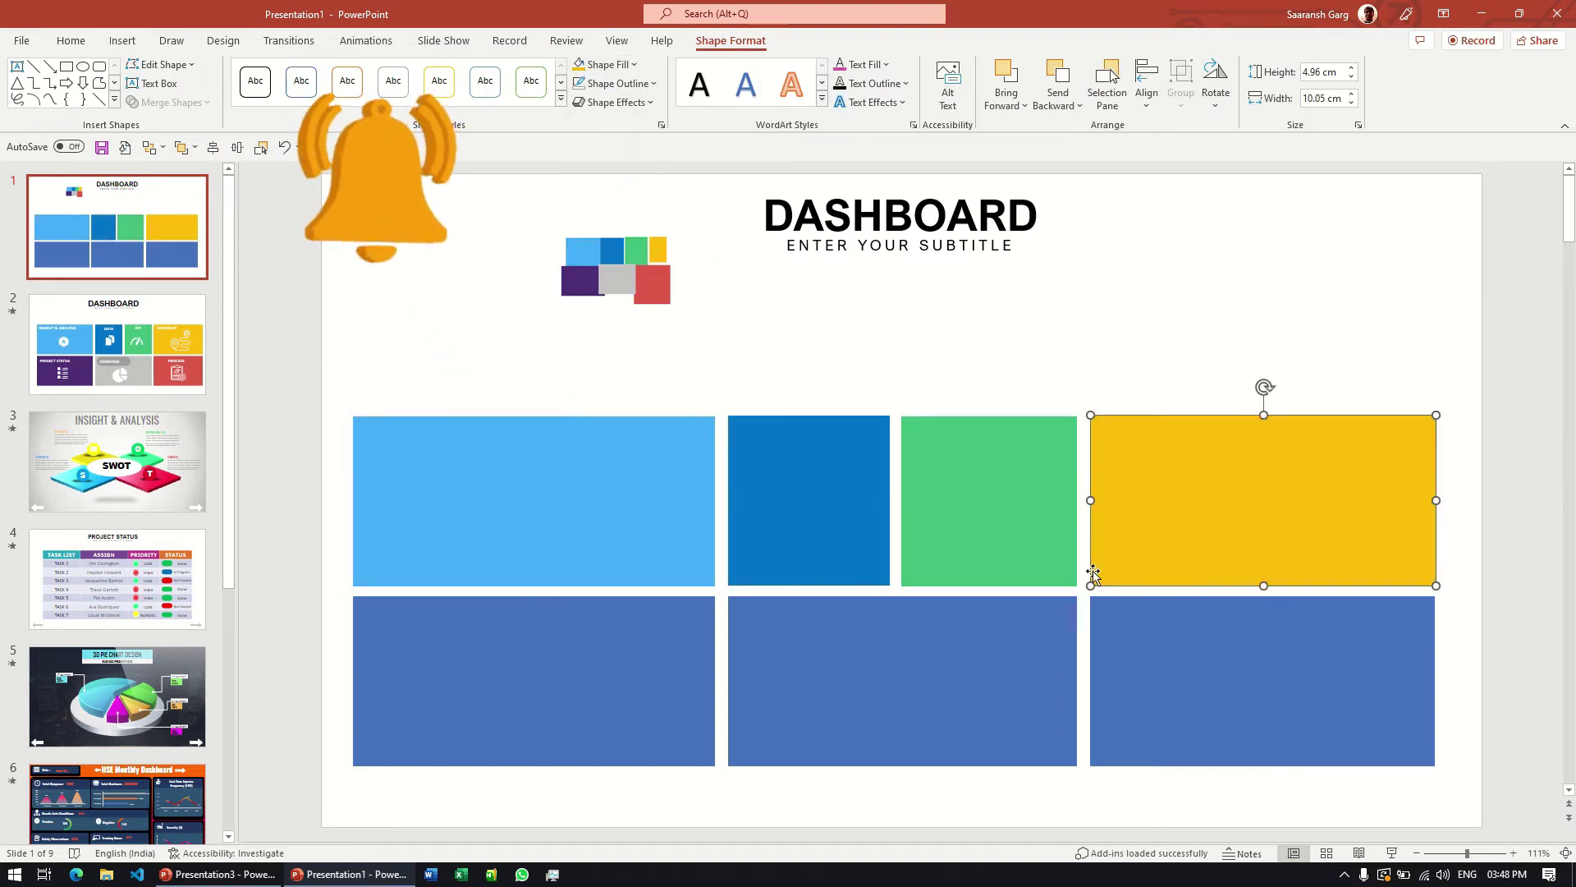
left_click(1264, 681)
left_click(608, 64)
left_click(607, 64)
left_click(637, 338)
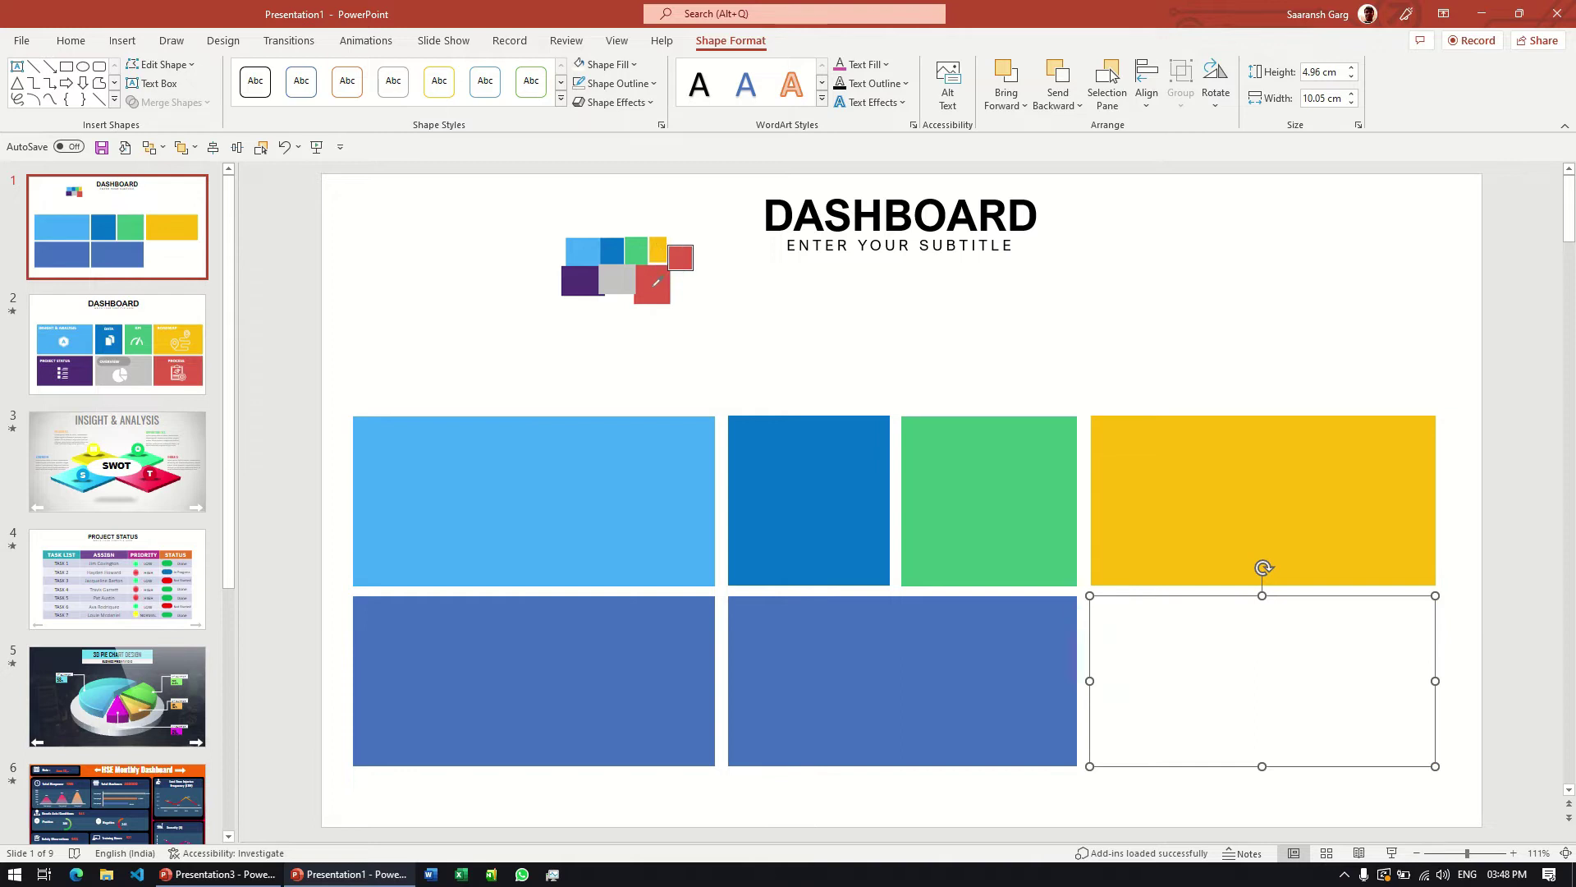
left_click(657, 283)
left_click(903, 681)
left_click(608, 64)
left_click(617, 279)
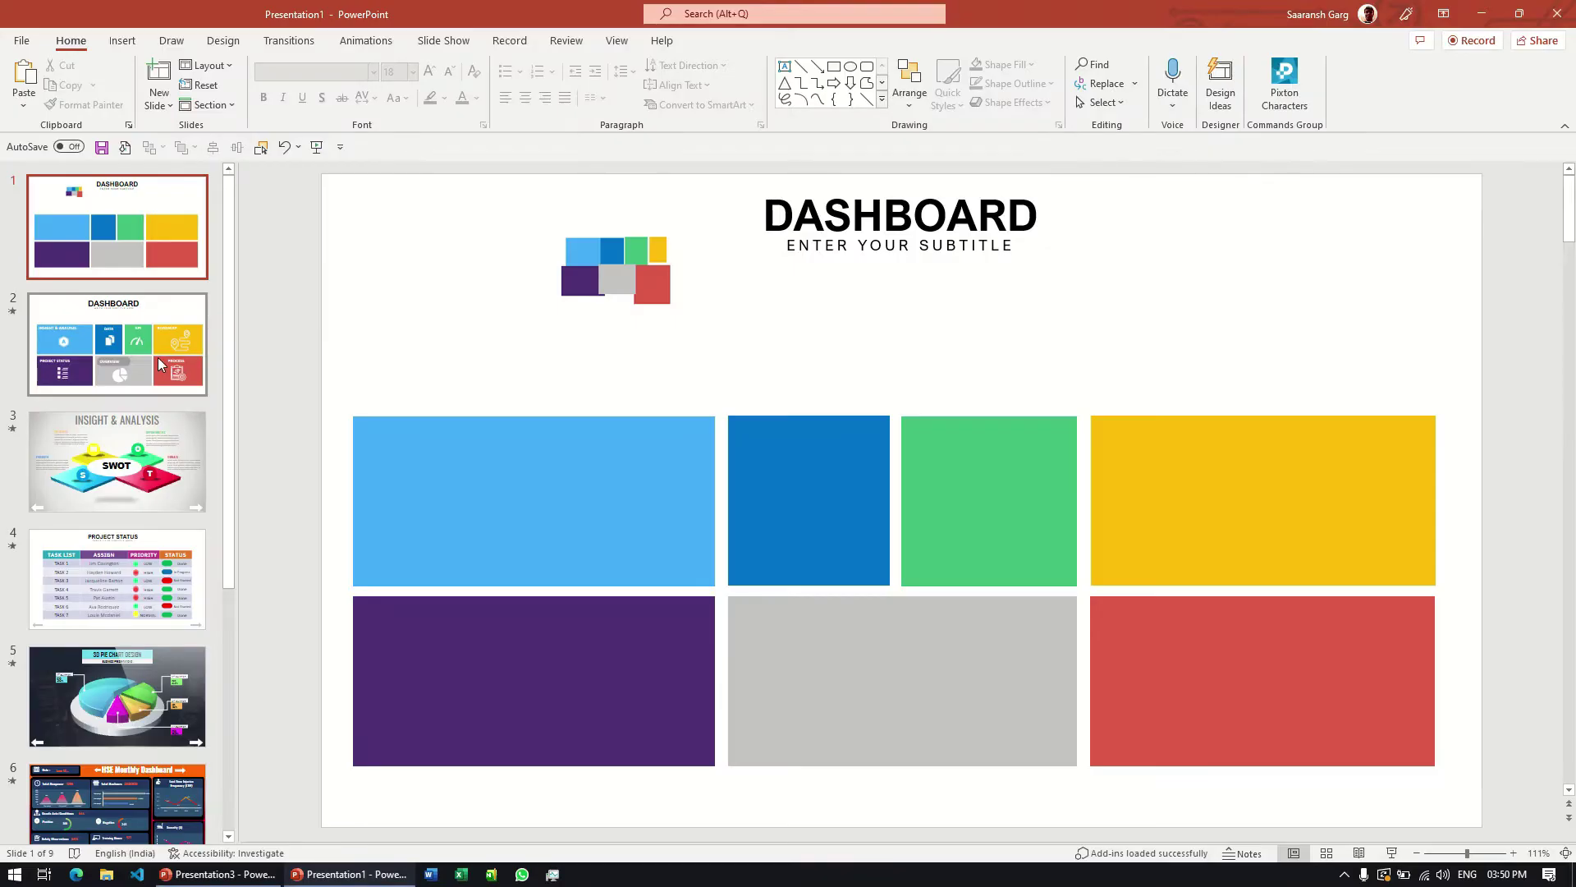
Step: Start a new text box near the top-left of slide 1 after checking slide 2
left_click(157, 357)
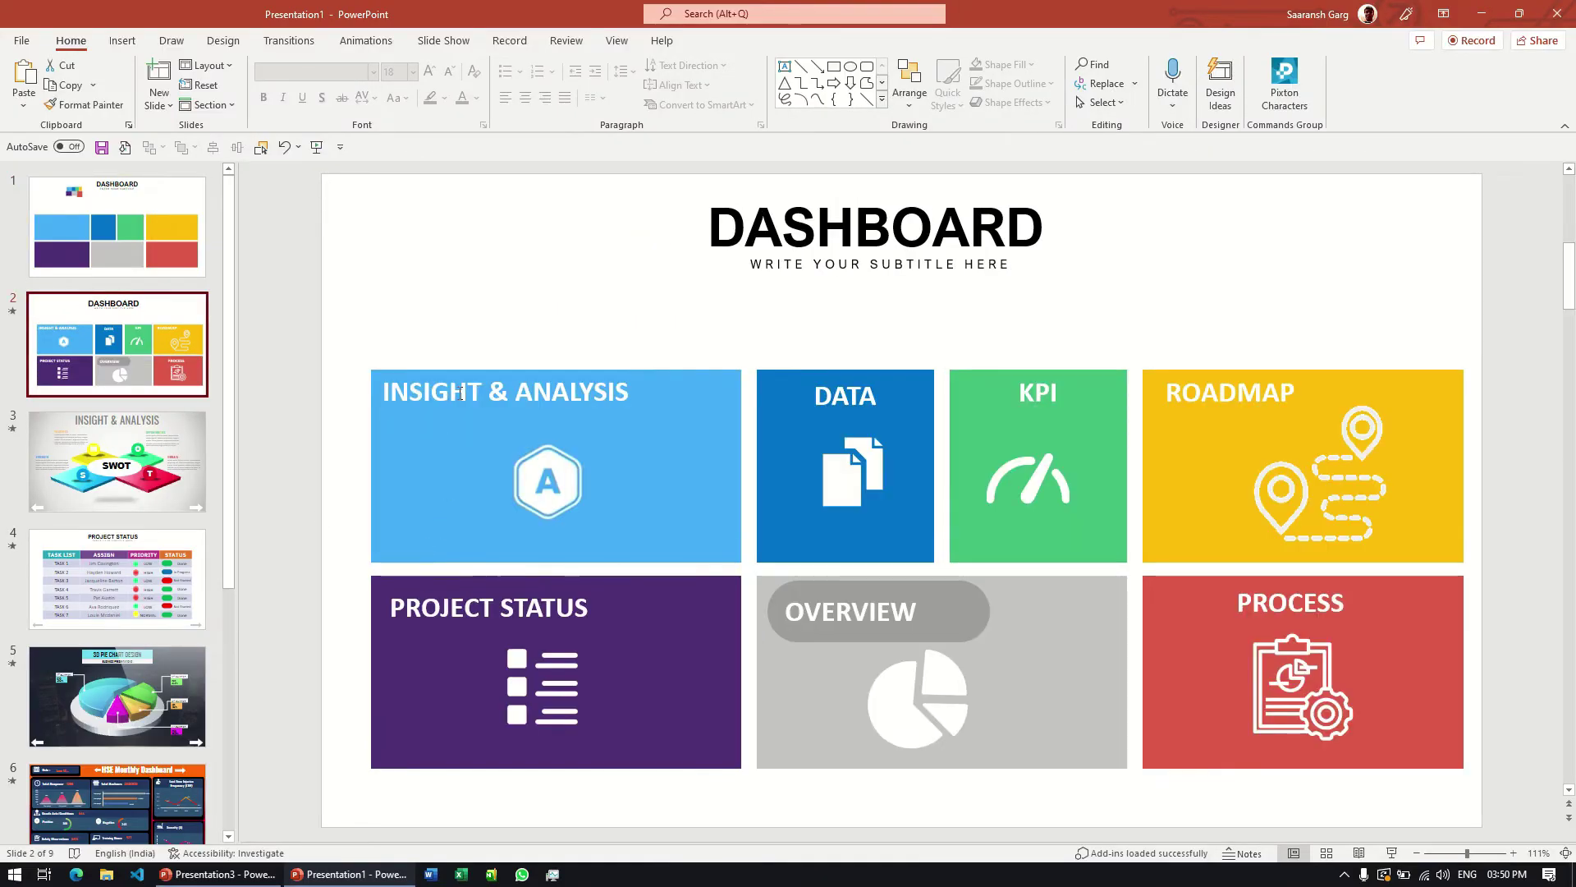
left_click(185, 276)
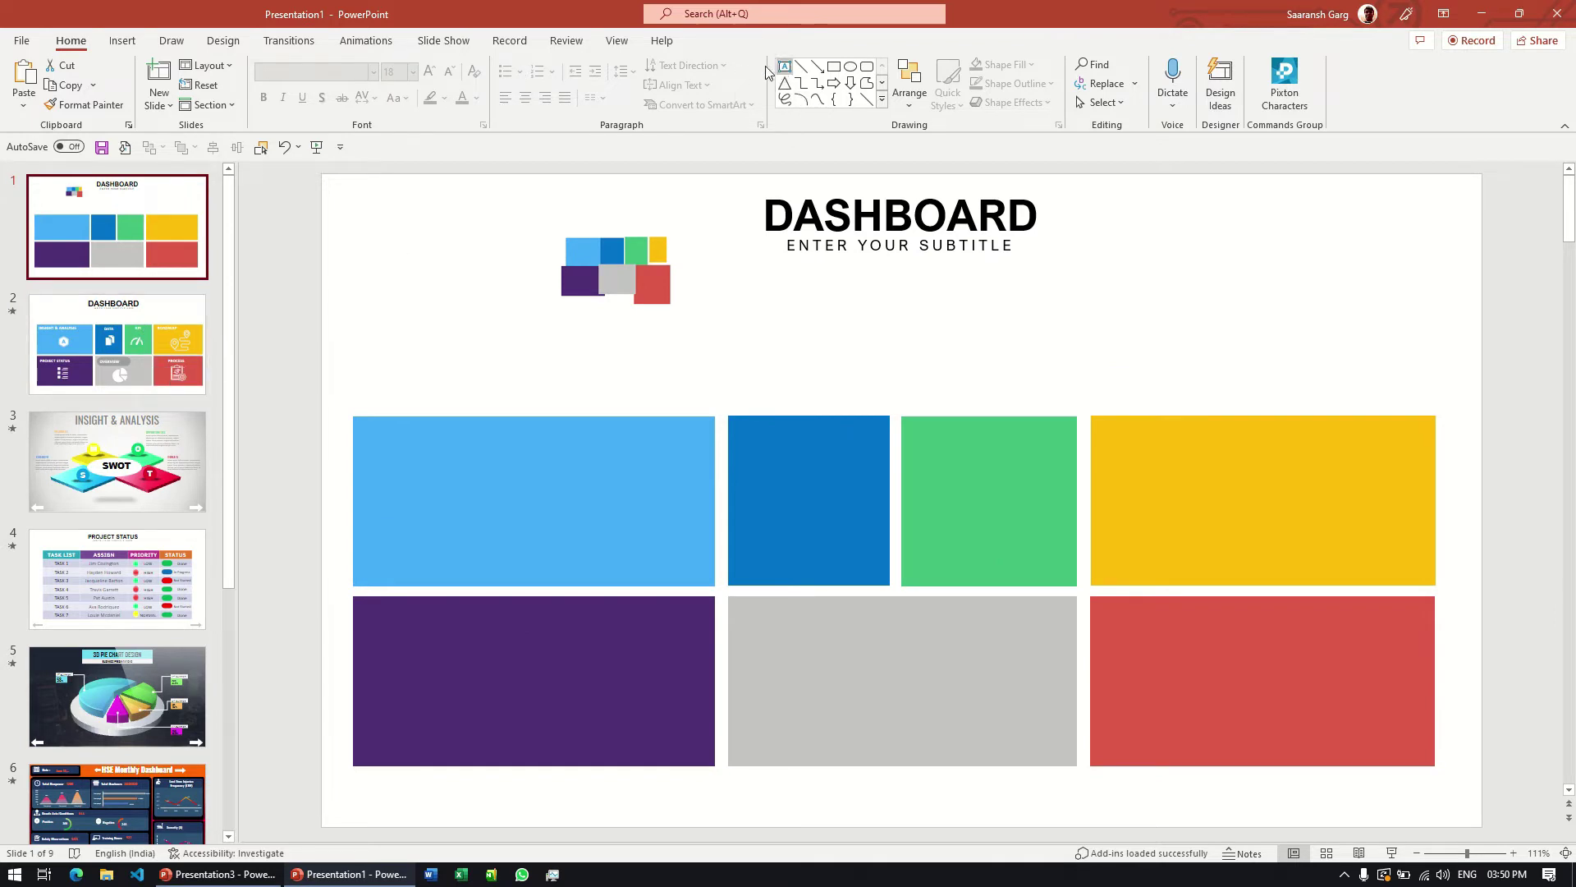
left_click(367, 229)
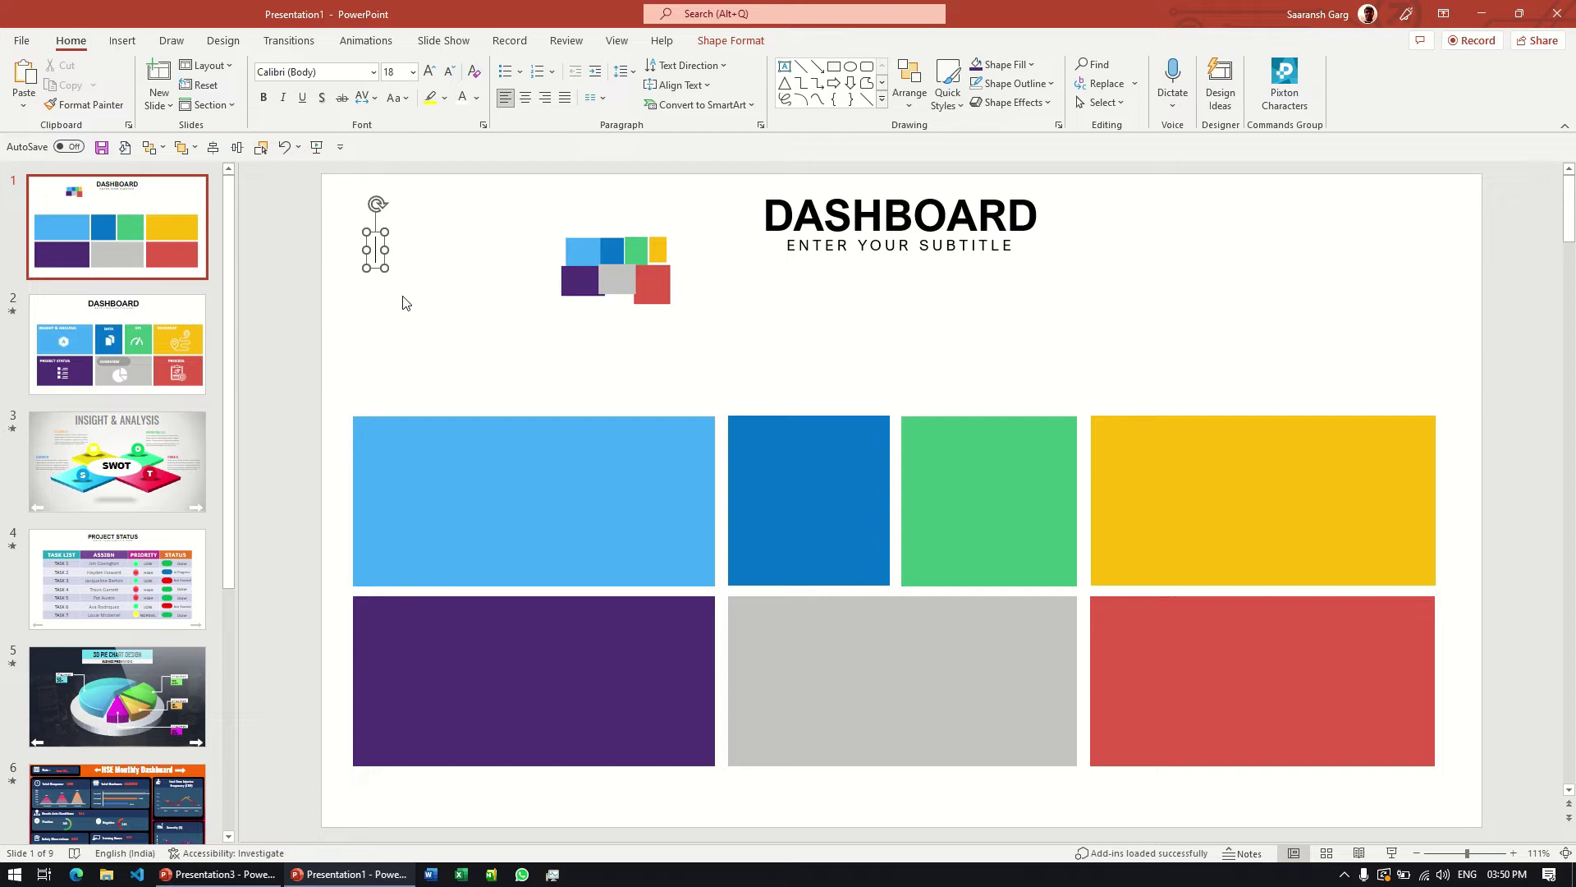
Step: Replace the empty box with a new text box reading INSIGHT
left_click(165, 321)
left_click(123, 238)
left_click(784, 66)
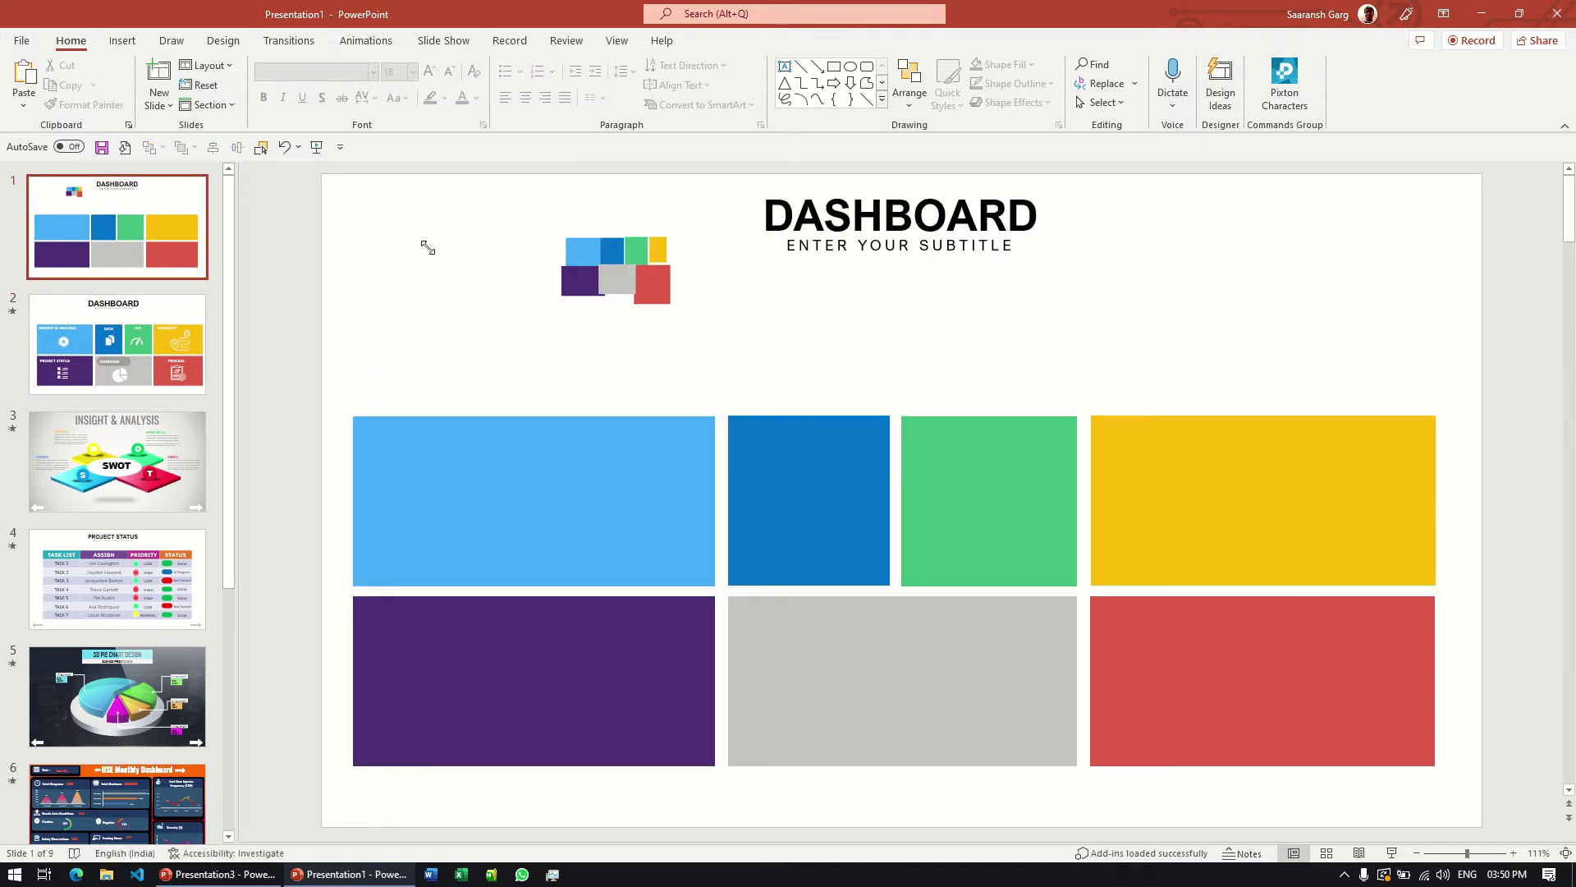
left_click(427, 246)
type("INSIGH")
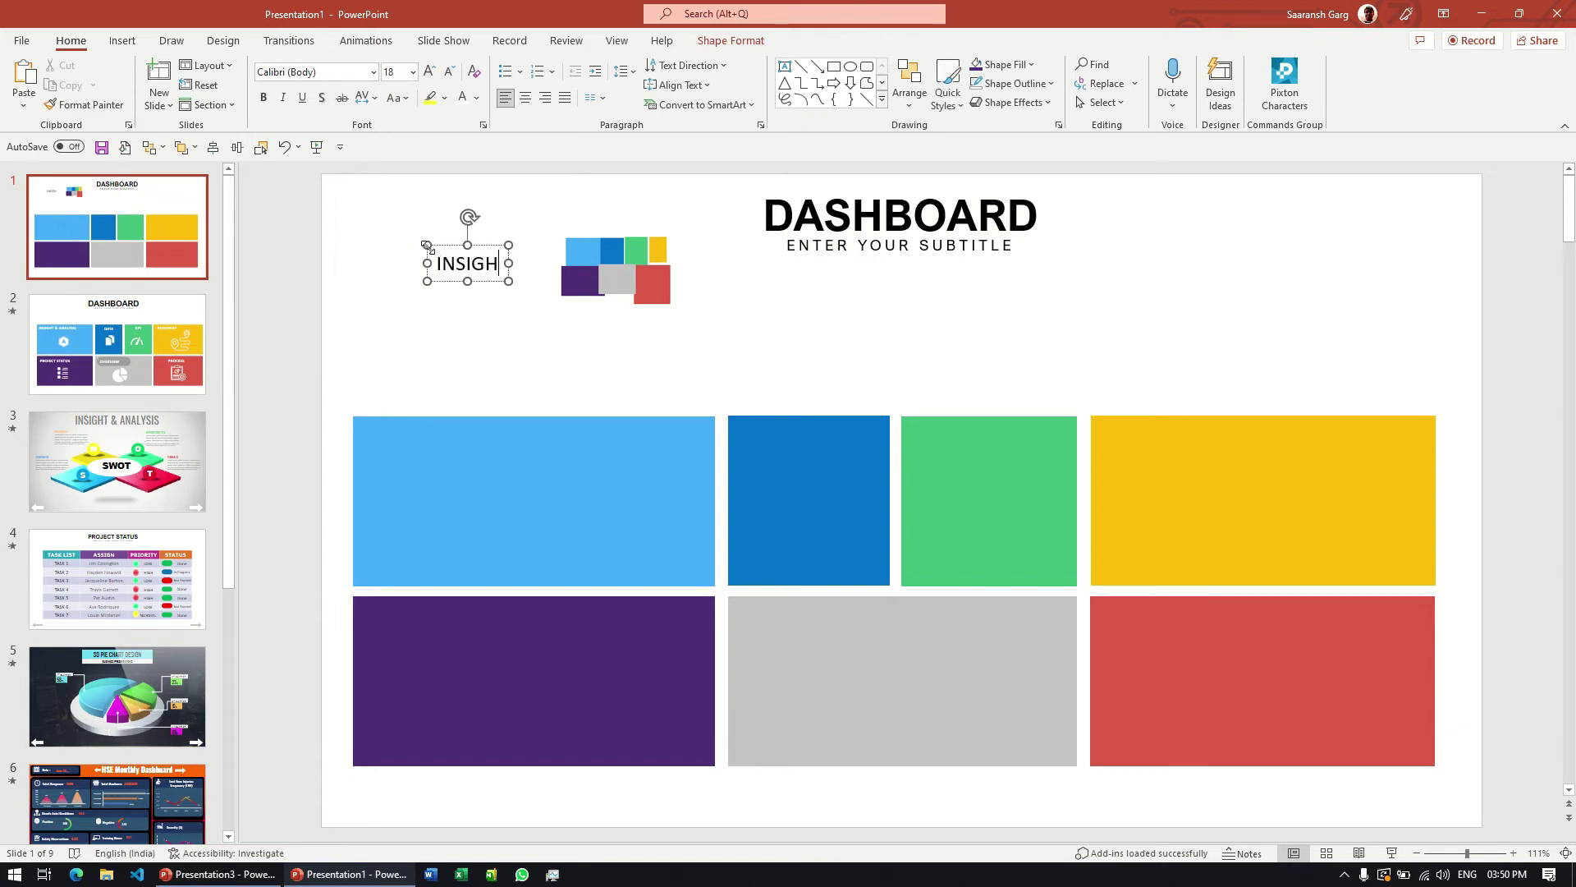
type("T")
Step: Make INSIGHT bold, 24 pt and white, placed at the light-blue tile's top-left
key("ctrl+a")
left_click(394, 73)
type("24")
key("Return")
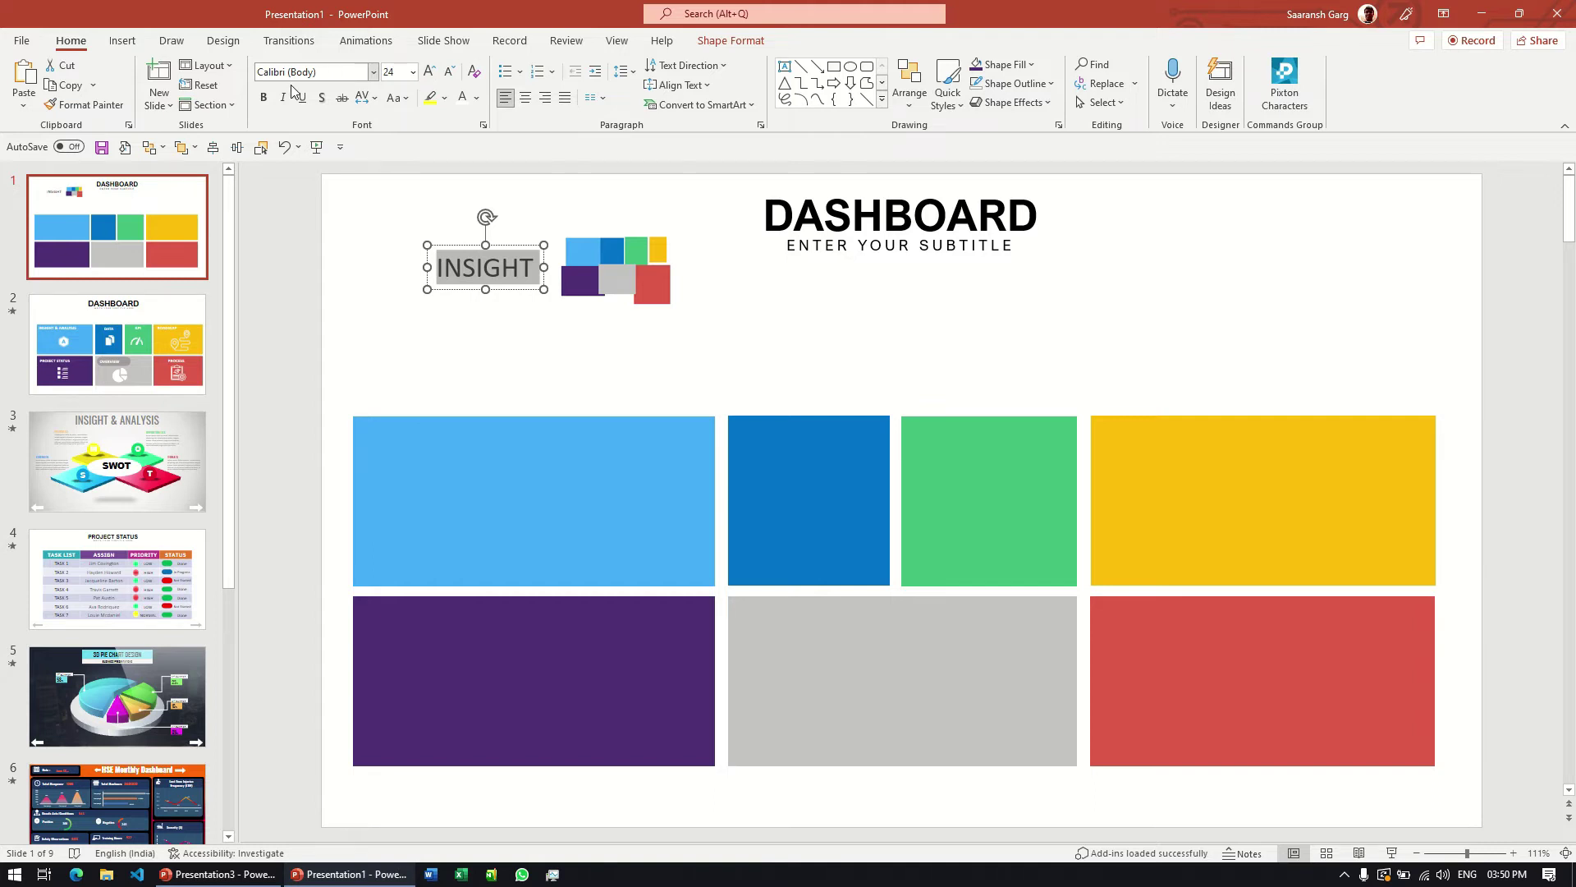
left_click(264, 96)
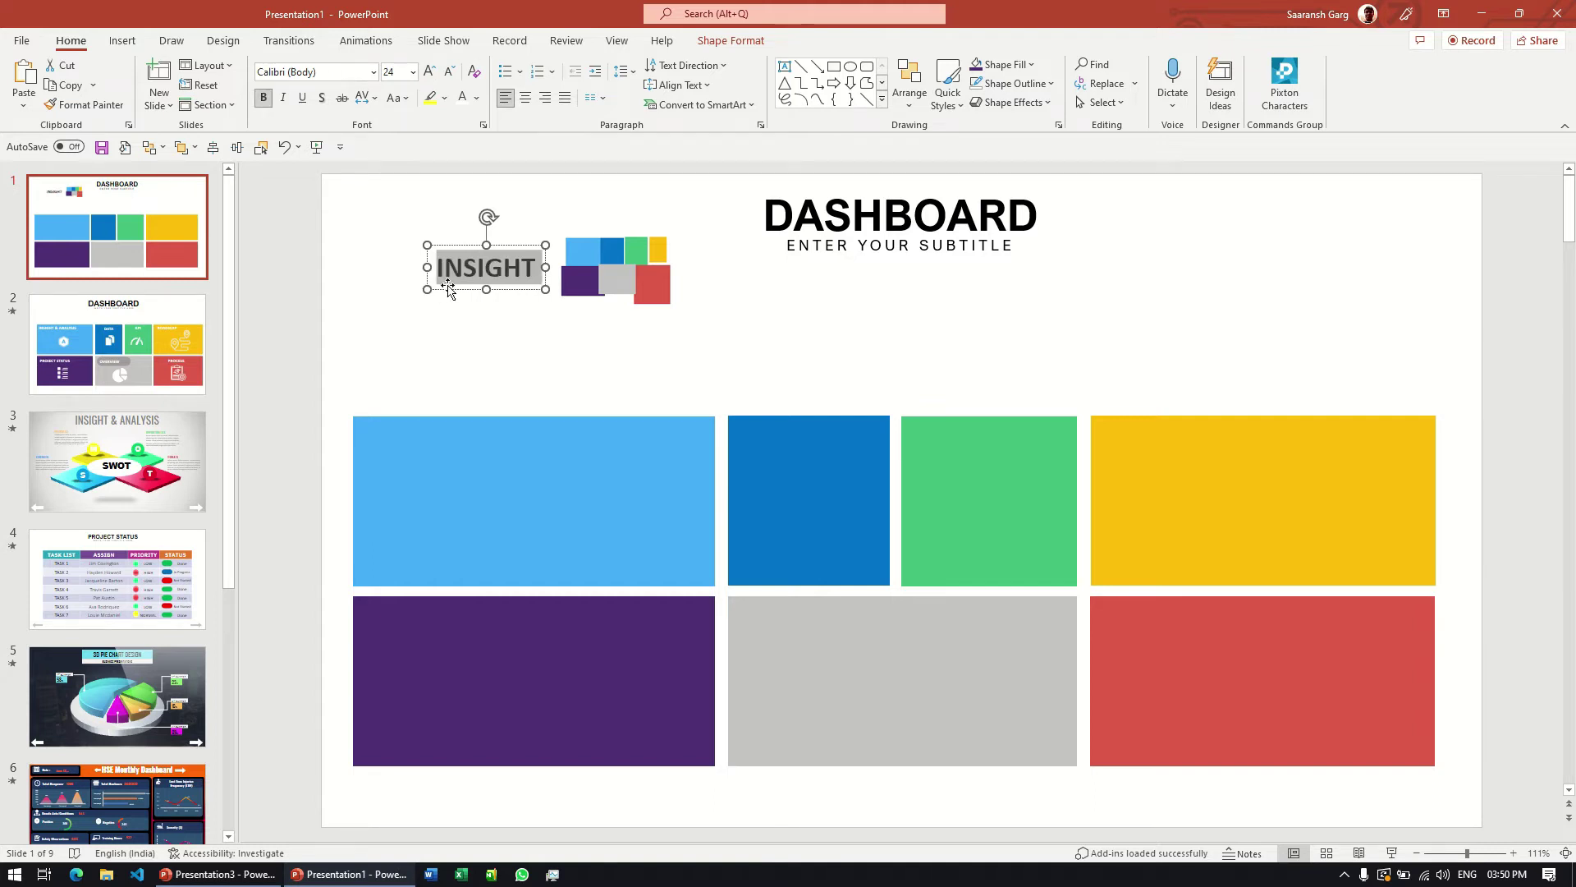
left_click_drag(448, 291, 377, 465)
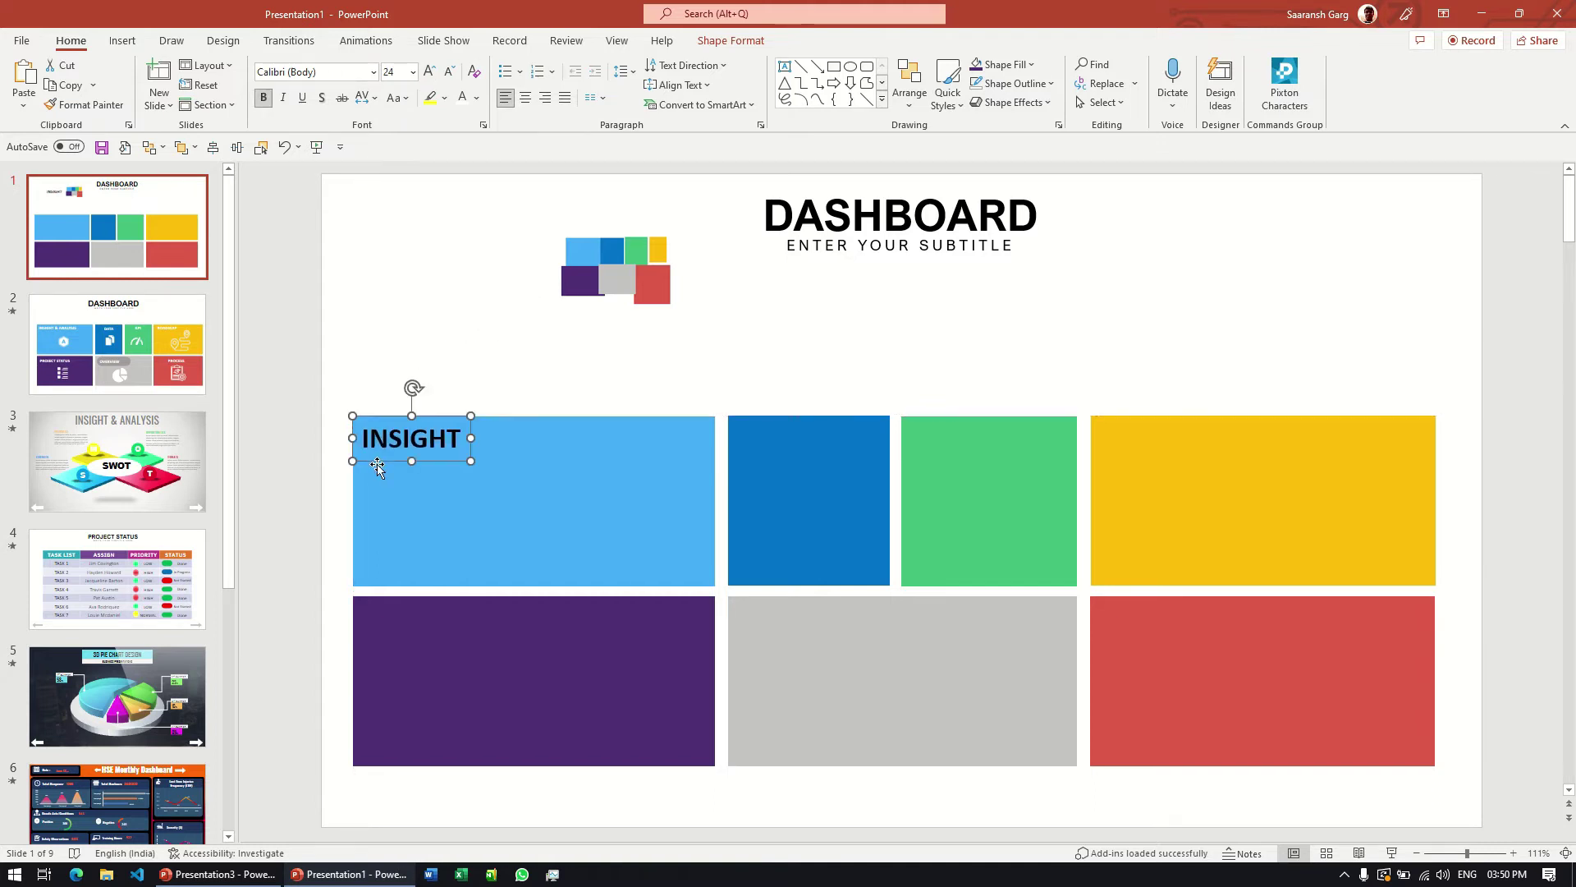
left_click(456, 102)
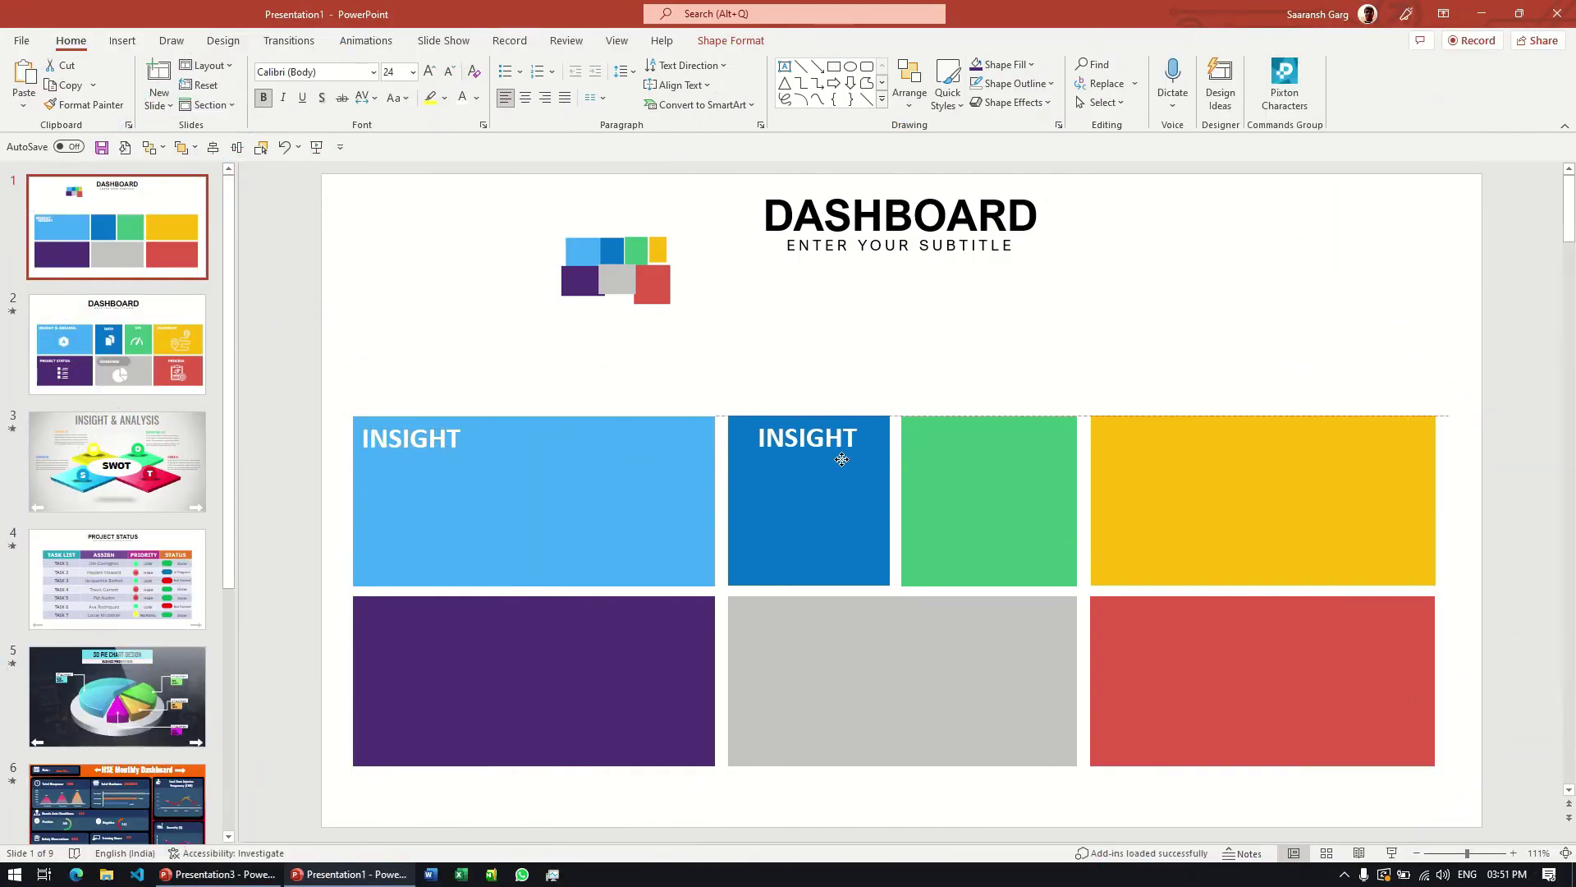
Step: Copy INSIGHT onto the other tiles and relabel the copies DATA, KPI and ROADMAP
mouse_move(837, 457)
left_mouse_down()
mouse_move(1124, 466)
mouse_move(1126, 646)
mouse_move(994, 560)
mouse_move(952, 441)
mouse_move(410, 616)
mouse_move(439, 689)
mouse_move(1248, 575)
left_mouse_up()
left_click(804, 437)
double_click(805, 438)
type("DATA")
double_click(958, 437)
type("KPI")
left_click(803, 463)
left_click_drag(804, 465, 811, 465)
double_click(1154, 437)
type("ROADMAP")
Step: Relabel the bottom tiles OVERVIEW, PROJECT STATUS and PROCESS
double_click(1148, 622)
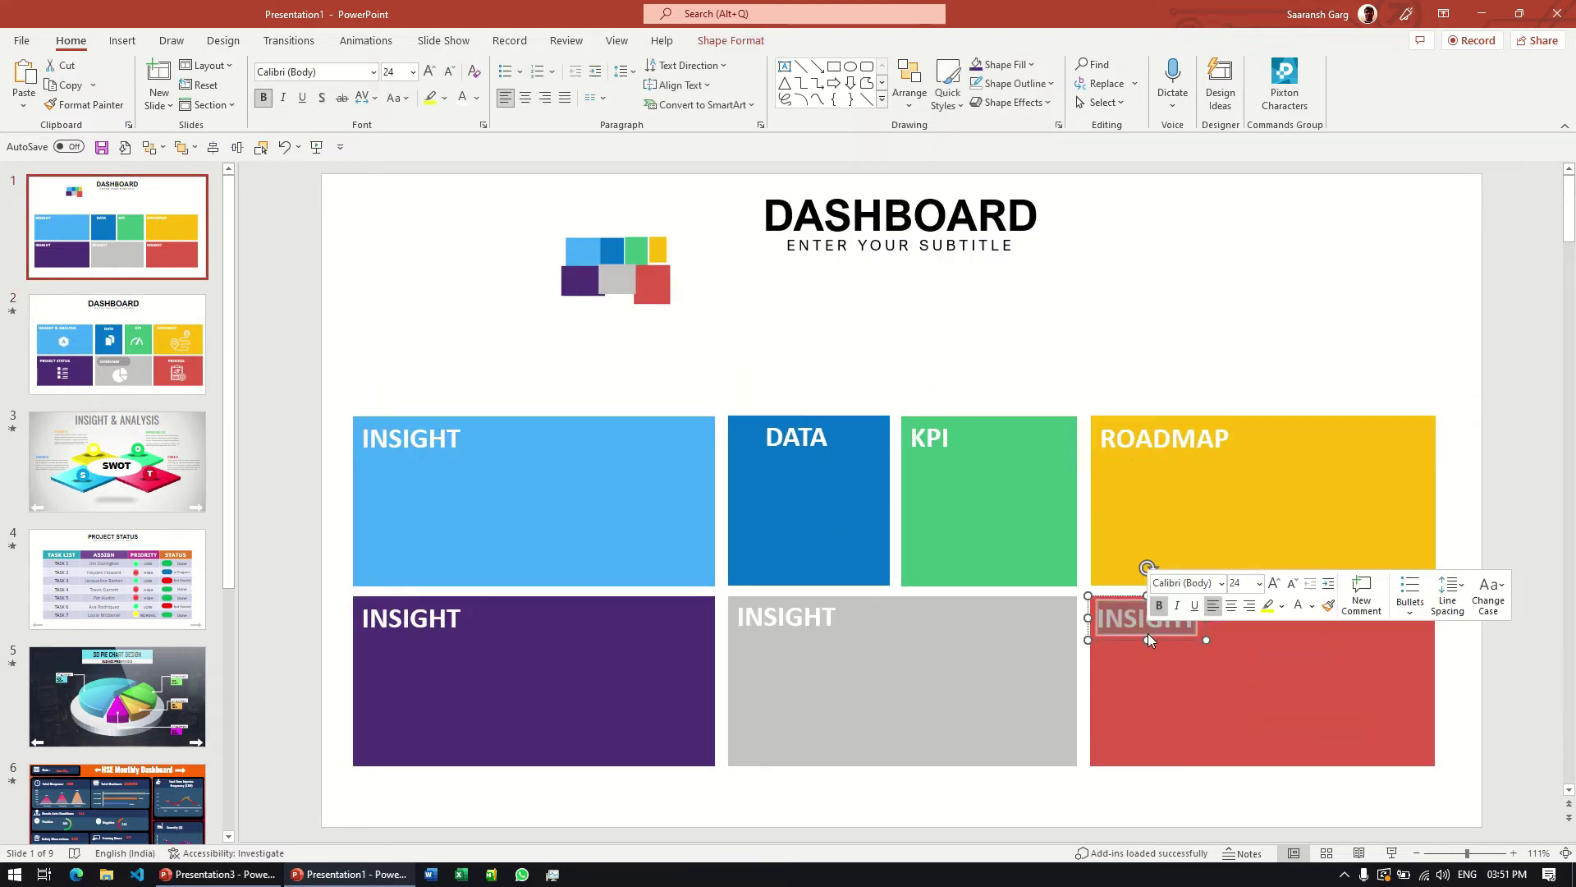
double_click(787, 617)
type("OVERVIEW")
scroll(372, 657, "down", 1)
scroll(373, 657, "up", 1)
double_click(410, 618)
type("PROJECT STATUS")
double_click(1148, 618)
type("PROCESS")
left_click(702, 10)
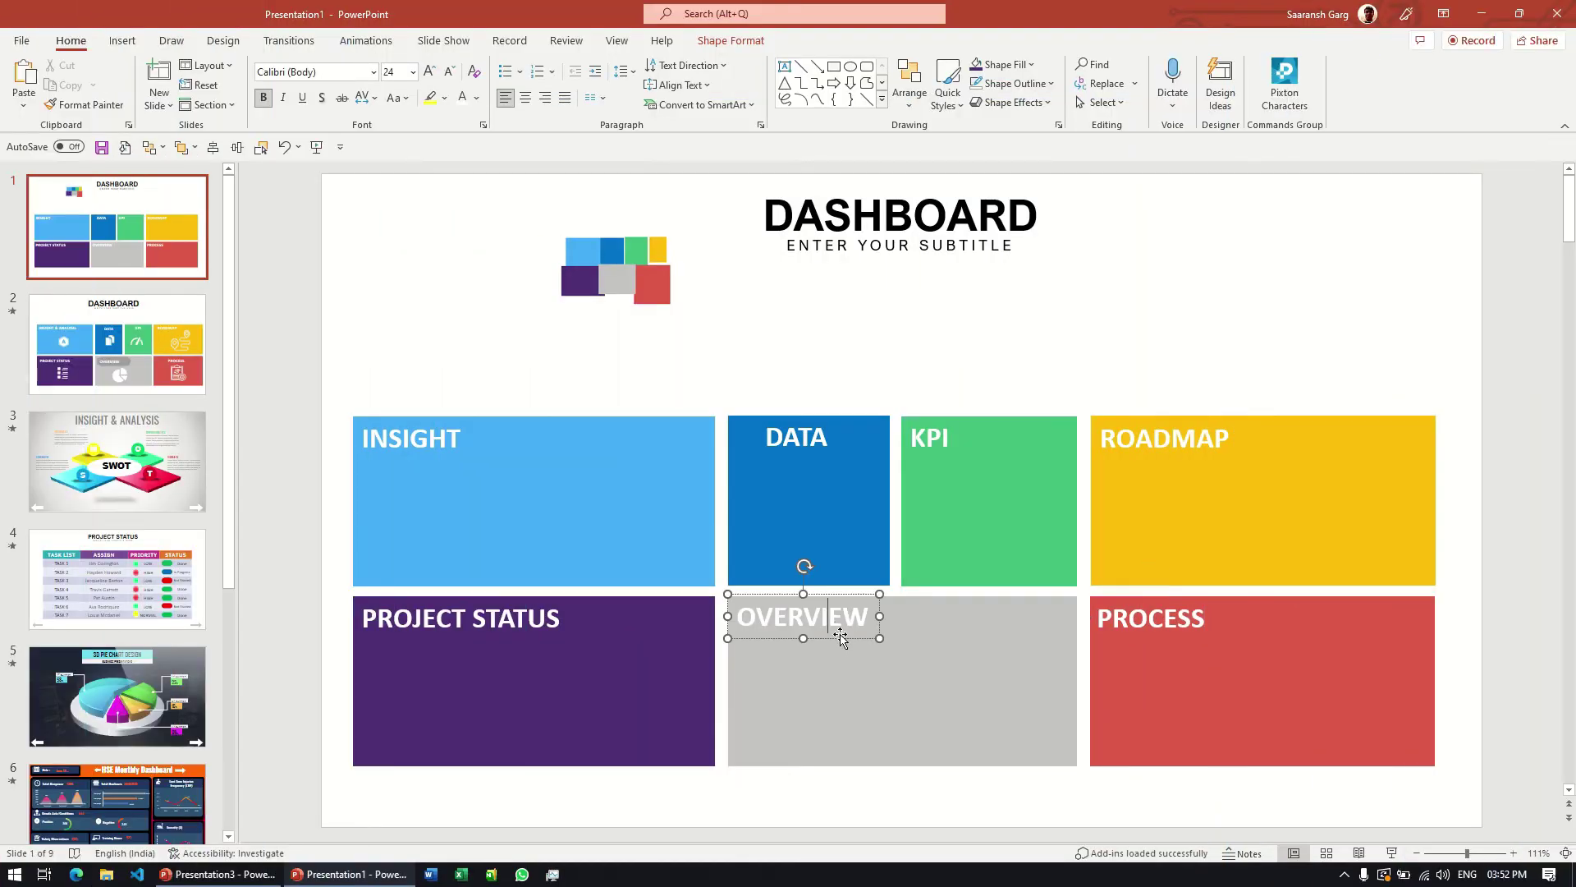
Step: Finish editing the OVERVIEW label, check slide 2, then reselect the label on slide 1
left_click(856, 643)
left_click(118, 345)
left_click(107, 246)
left_click(797, 613)
left_click(821, 649)
left_click(826, 633)
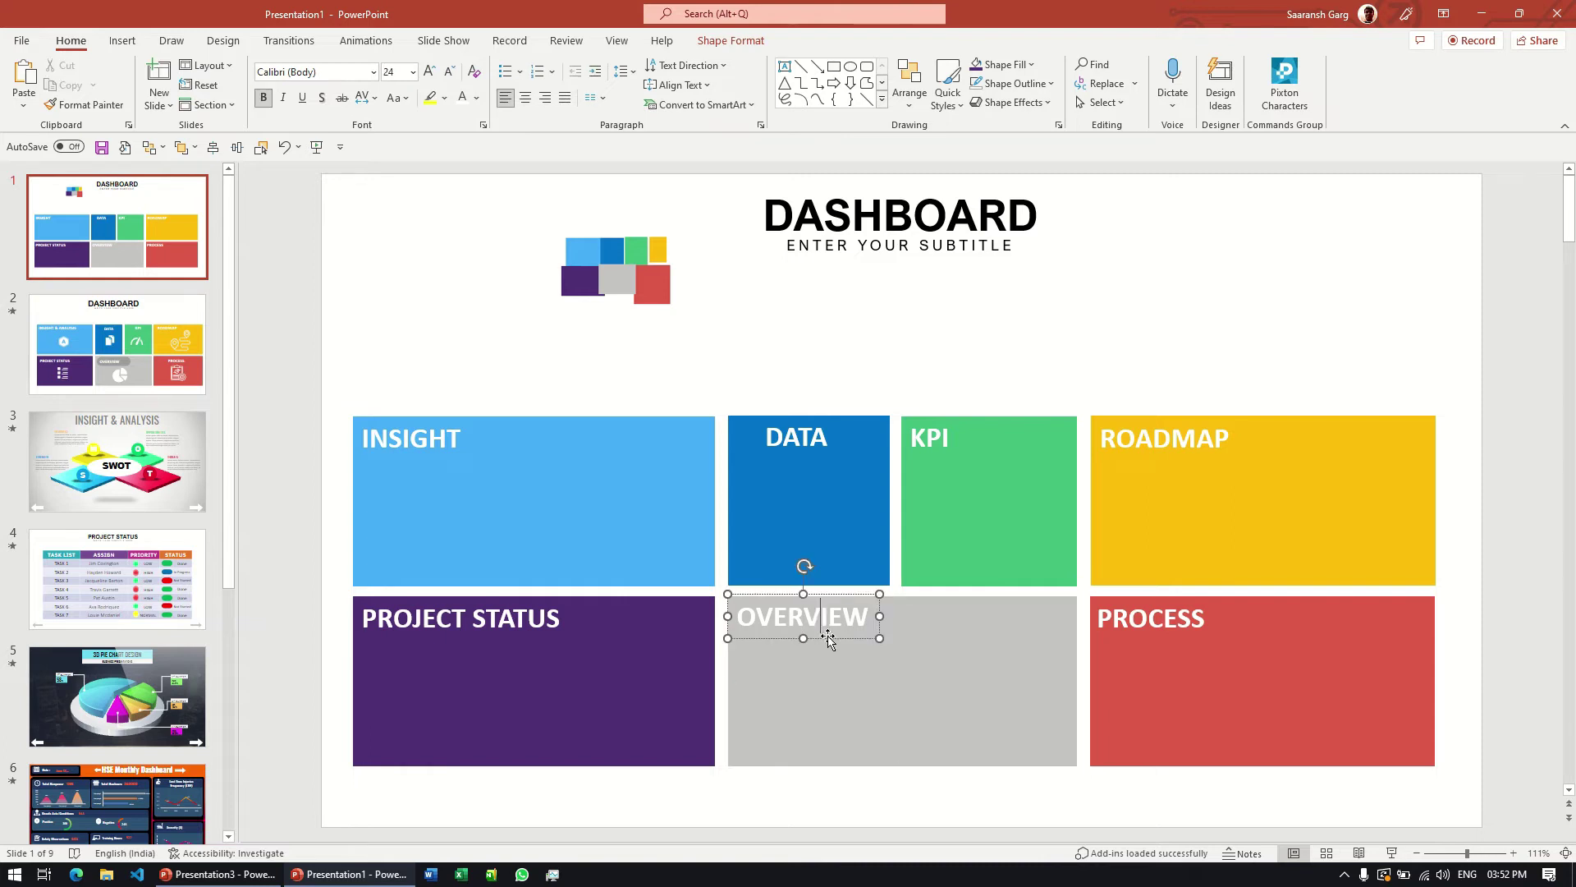
Step: Change the OVERVIEW label box into a rounded rectangle with more rounded corners
left_click(712, 43)
left_click(167, 65)
mouse_move(187, 86)
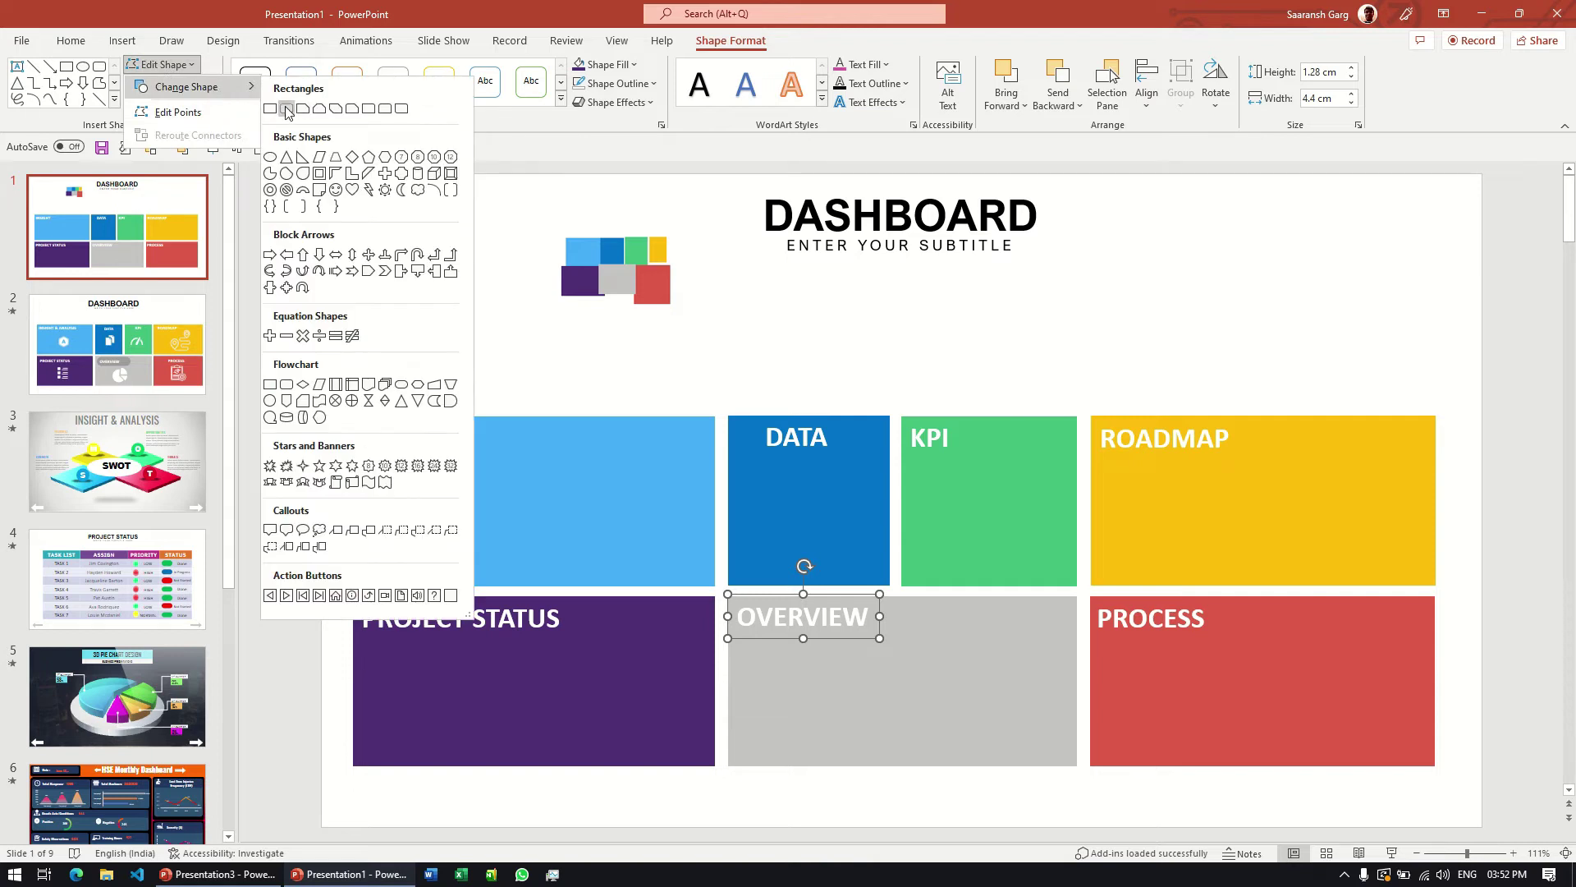
left_click(286, 109)
left_click_drag(736, 594, 752, 595)
Step: Fill the pill with grey sampled by eyedropper, then darken it through More Colors
left_click(616, 66)
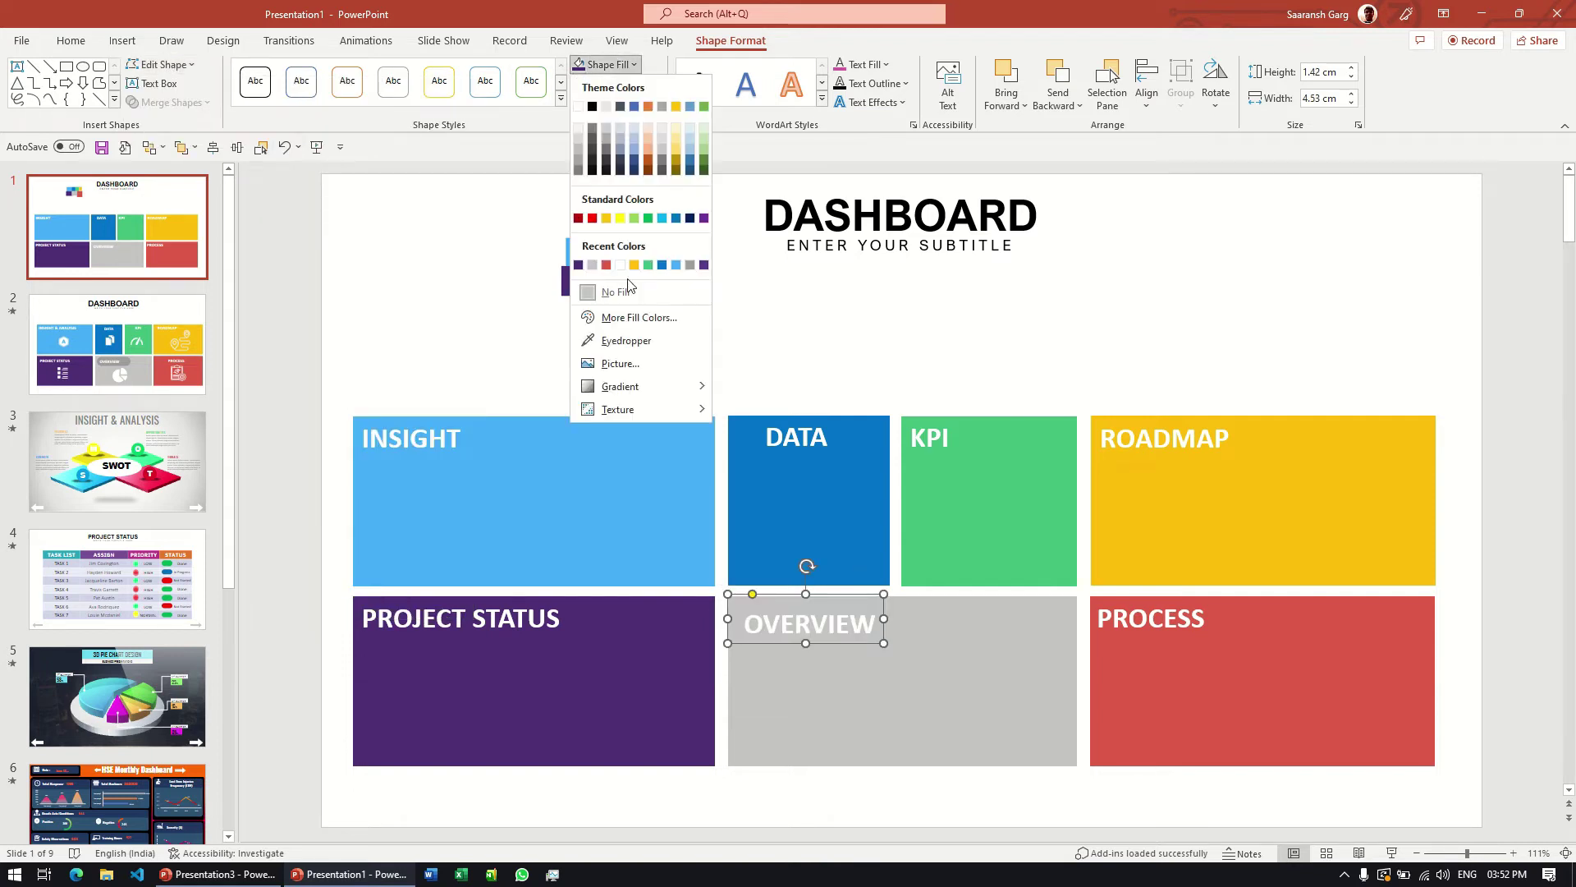
left_click(650, 340)
left_click(1001, 701)
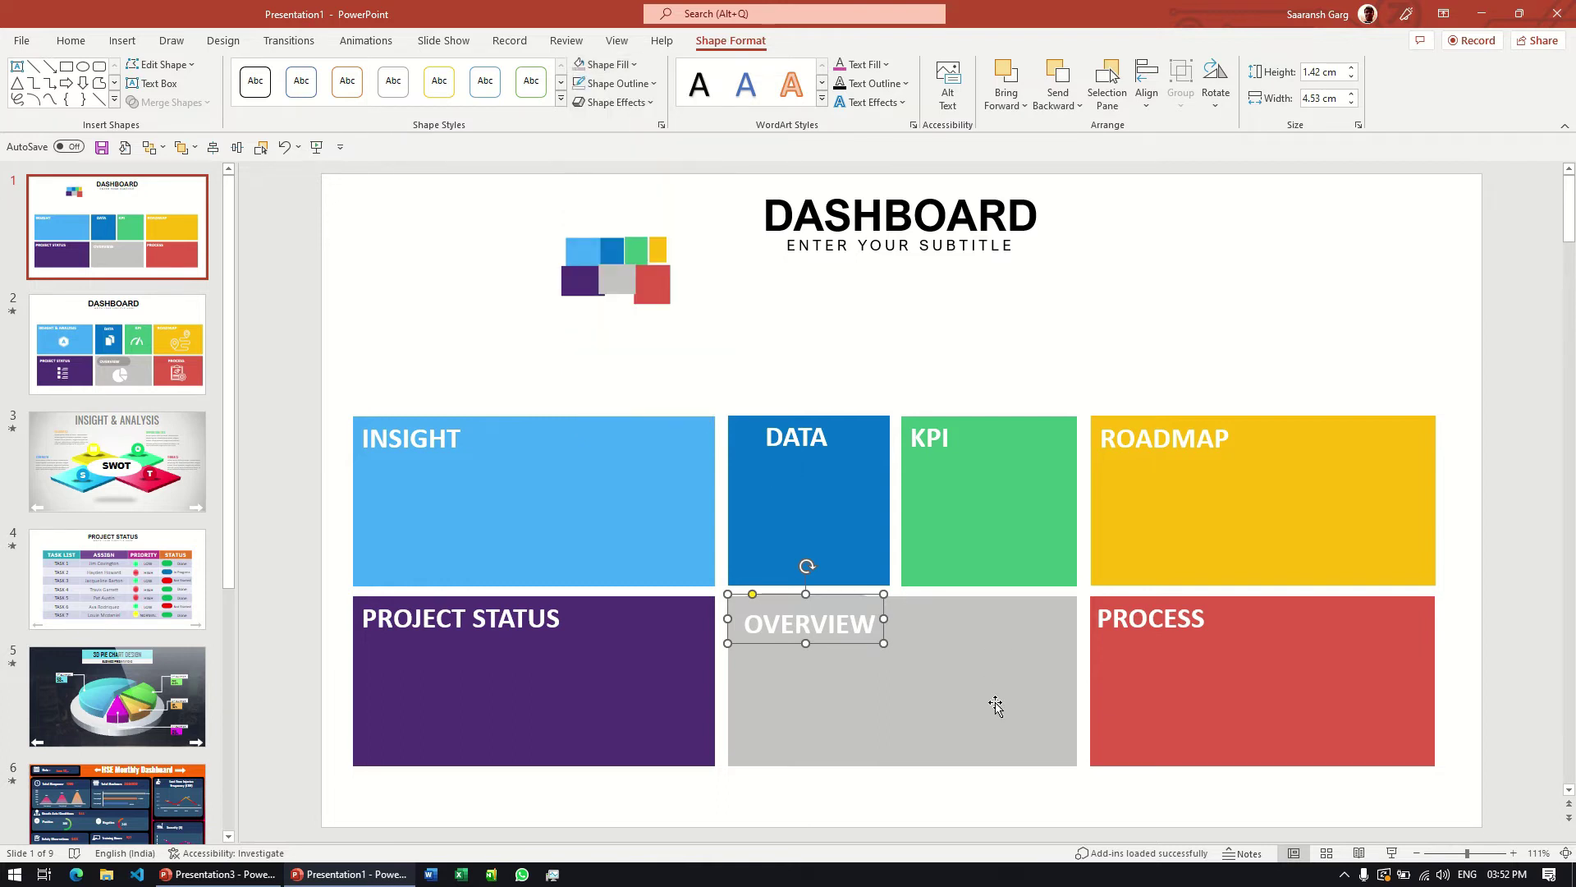
left_click(616, 86)
left_click(650, 319)
left_click_drag(831, 355, 832, 371)
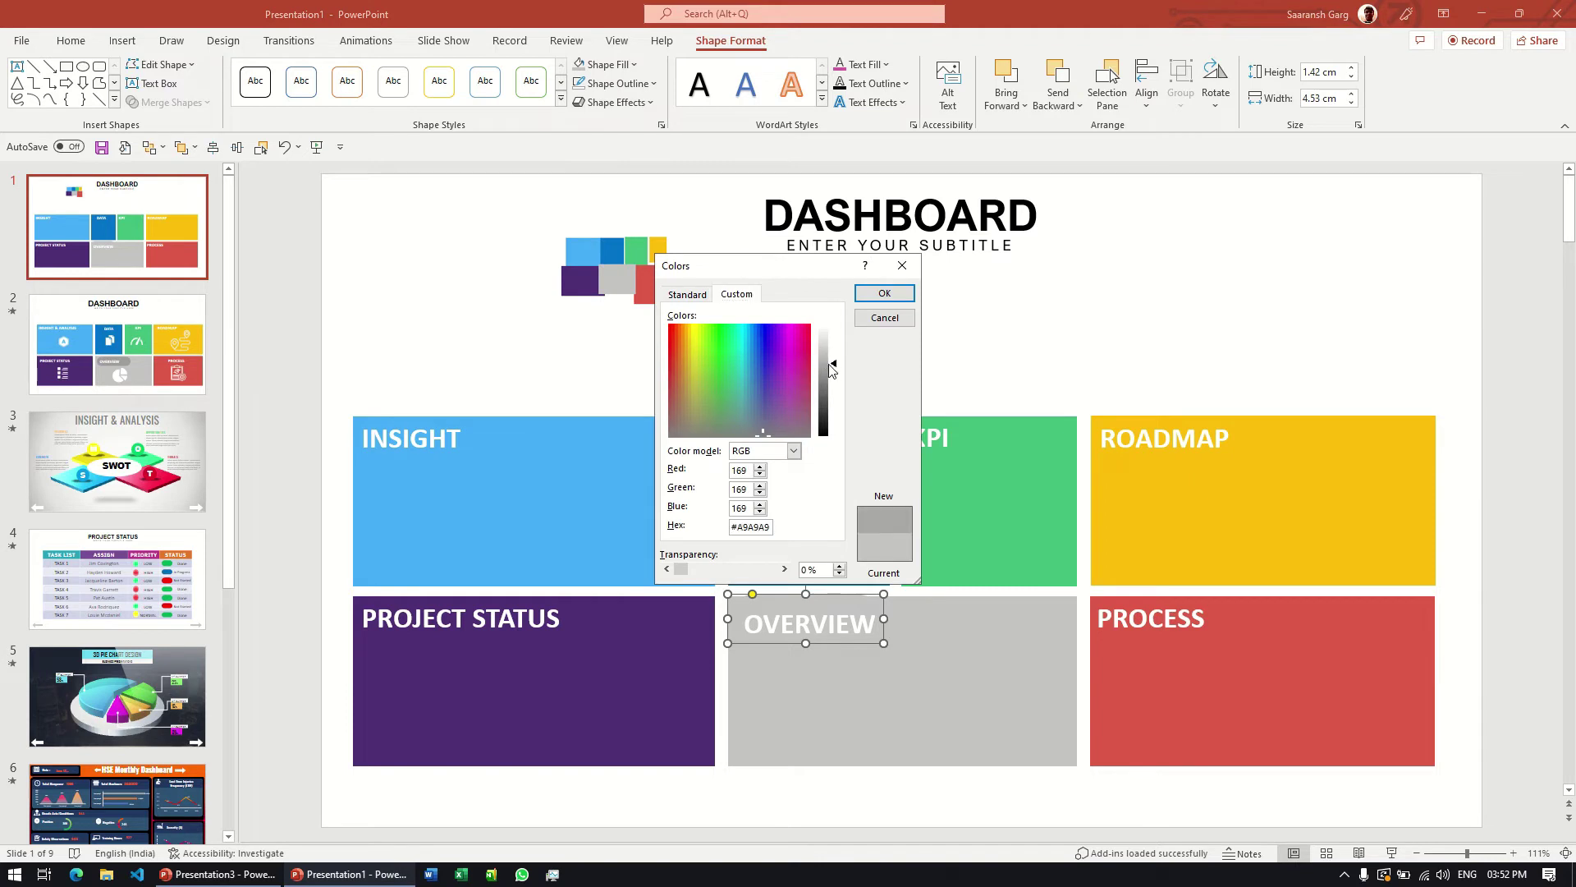
left_click(902, 294)
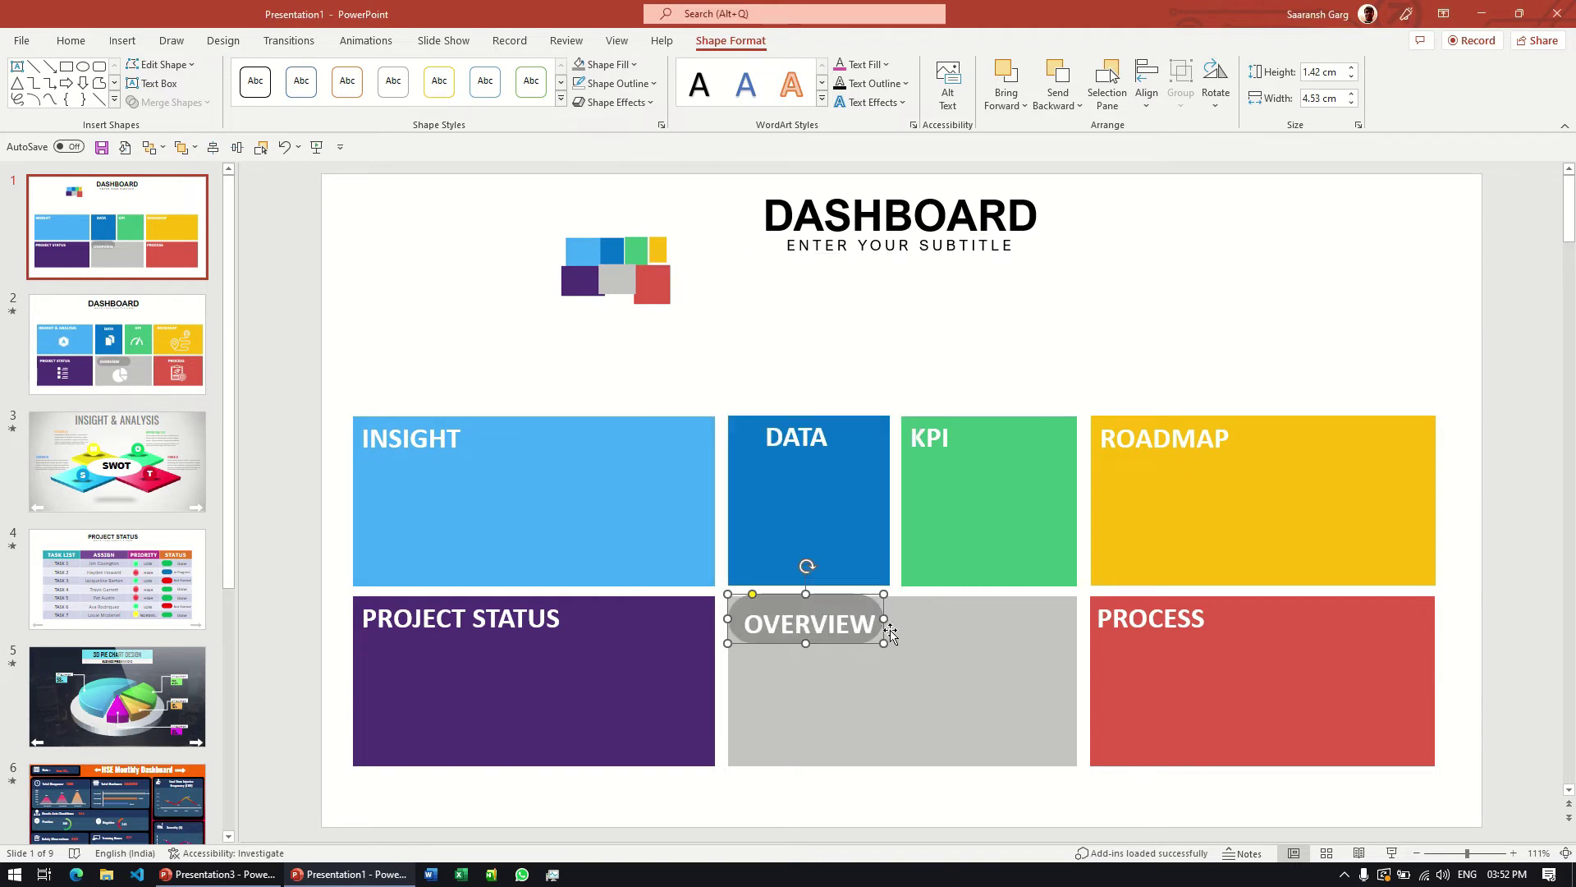
Step: Shift and widen the OVERVIEW pill to about 5.44 cm so the text fits one line
left_click_drag(890, 632, 897, 641)
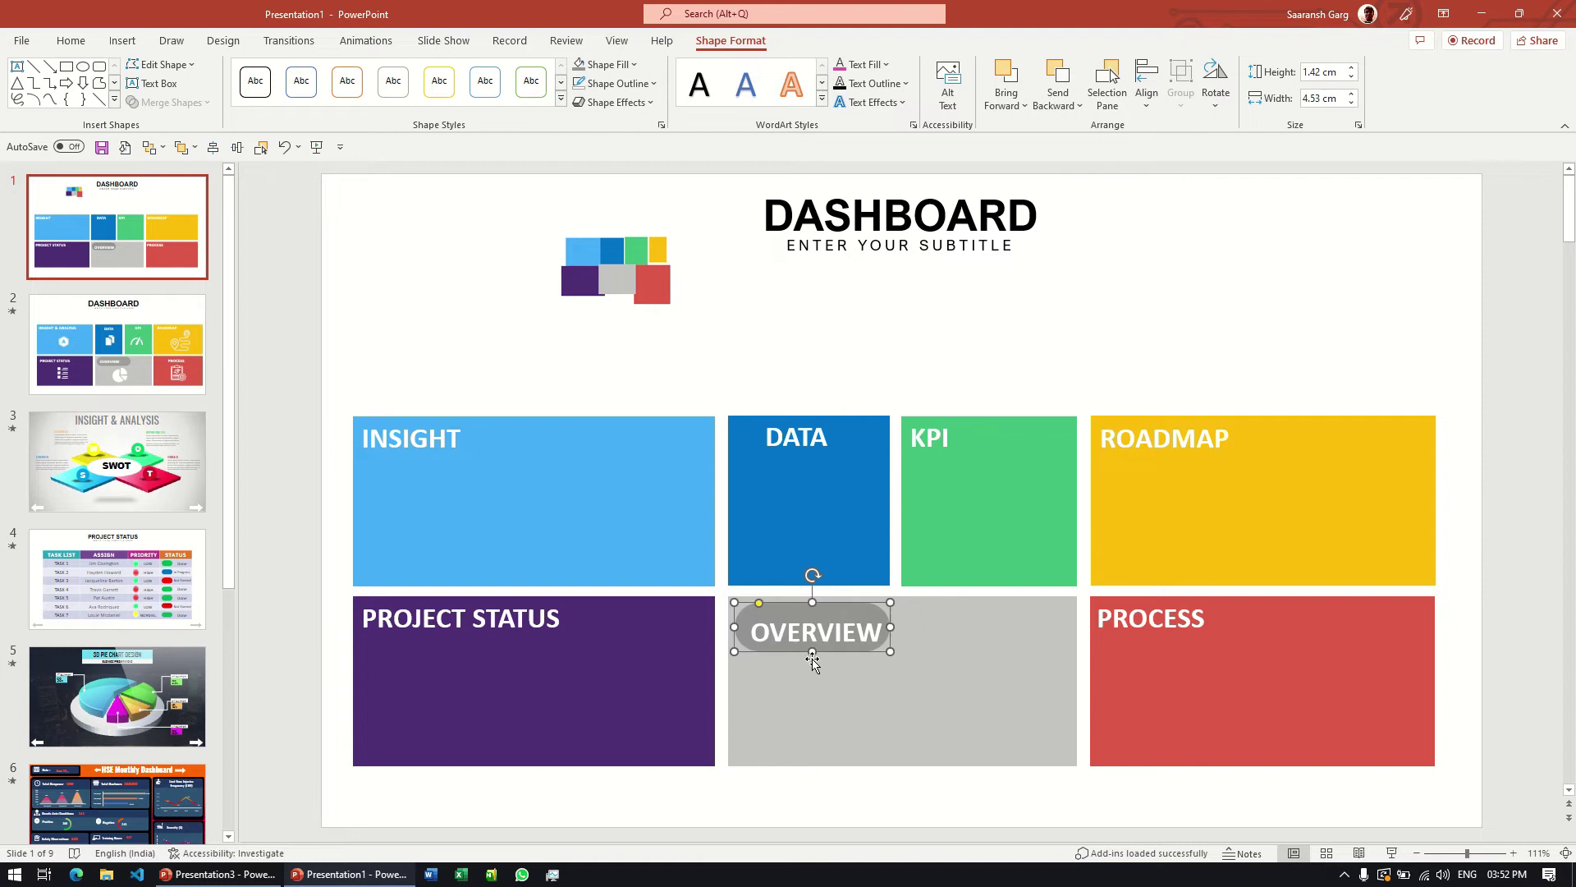
mouse_move(891, 626)
left_mouse_down()
mouse_move(921, 633)
mouse_move(894, 642)
left_mouse_up()
left_click(910, 634)
left_click(894, 632)
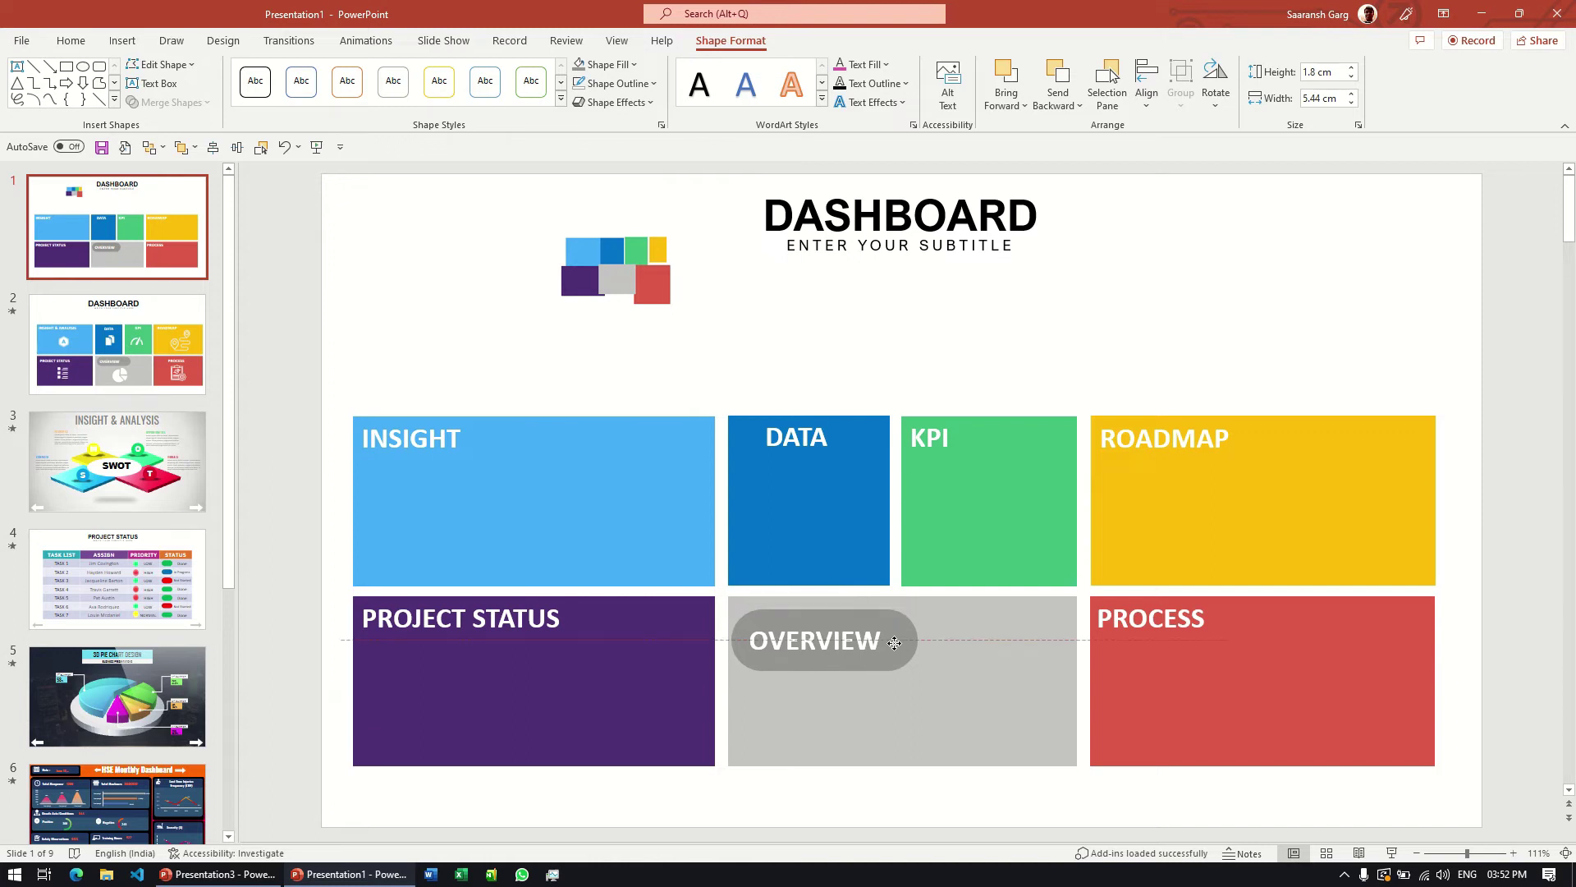
left_click(1182, 332)
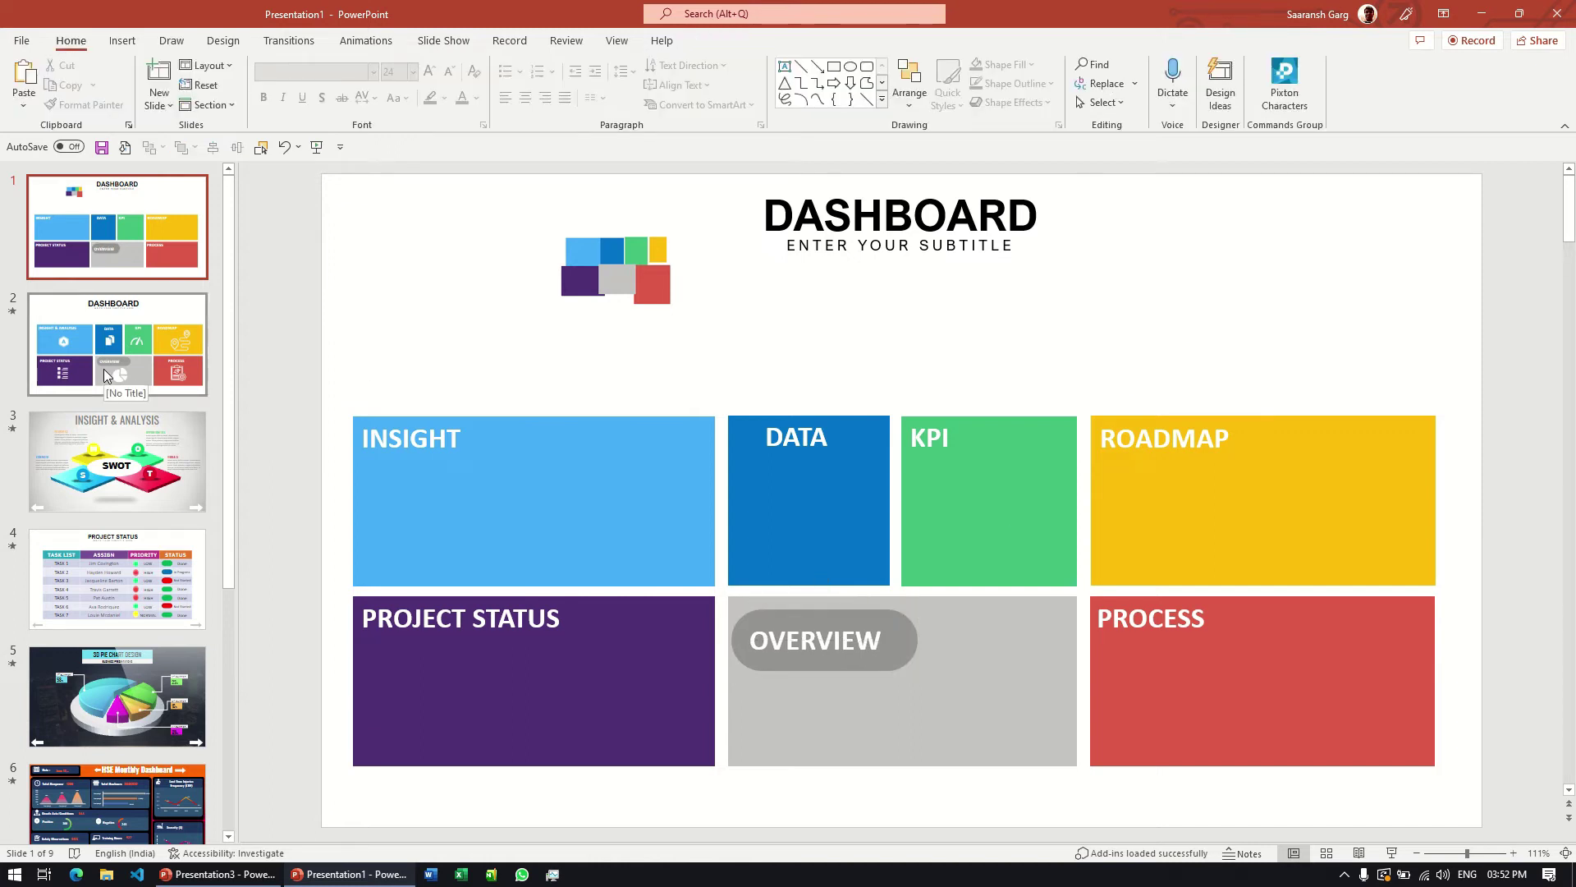
Step: Select all seven tile icons on the slide 2 dashboard, from INSIGHT to PROCESS
left_click(104, 368)
left_click(549, 497)
left_click(519, 696, "shift")
left_click(854, 477, "shift")
left_click(1028, 480, "shift")
left_click(938, 672, "shift")
left_click(1314, 507, "shift")
left_click(1268, 676, "shift")
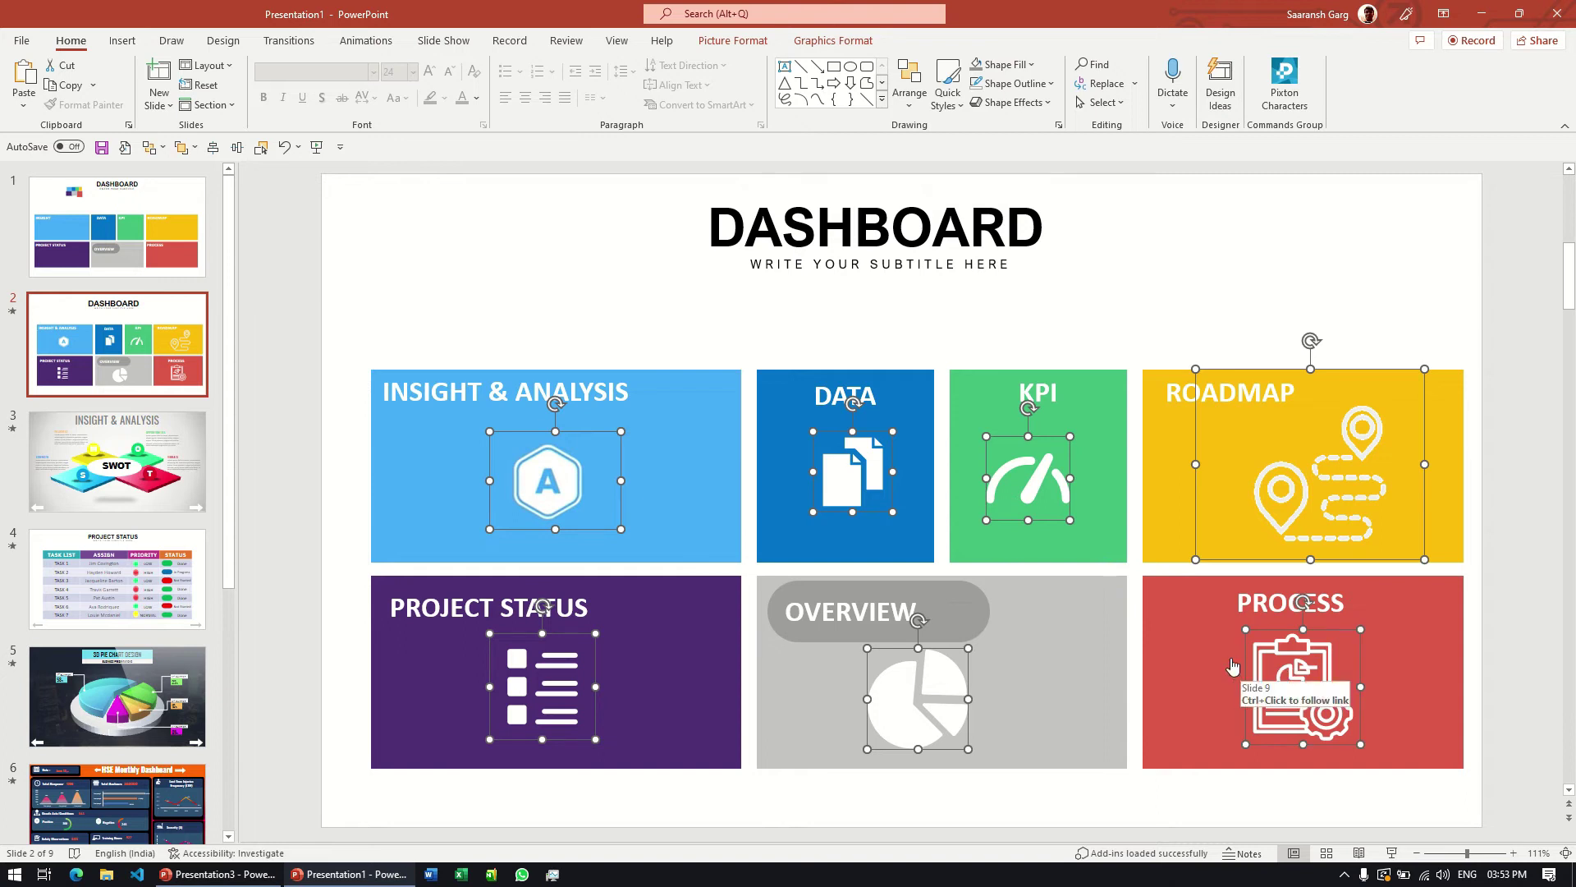
Step: Paste the icons onto slide 1 and drag them into their matching tiles
left_click(94, 255)
key("ctrl+v")
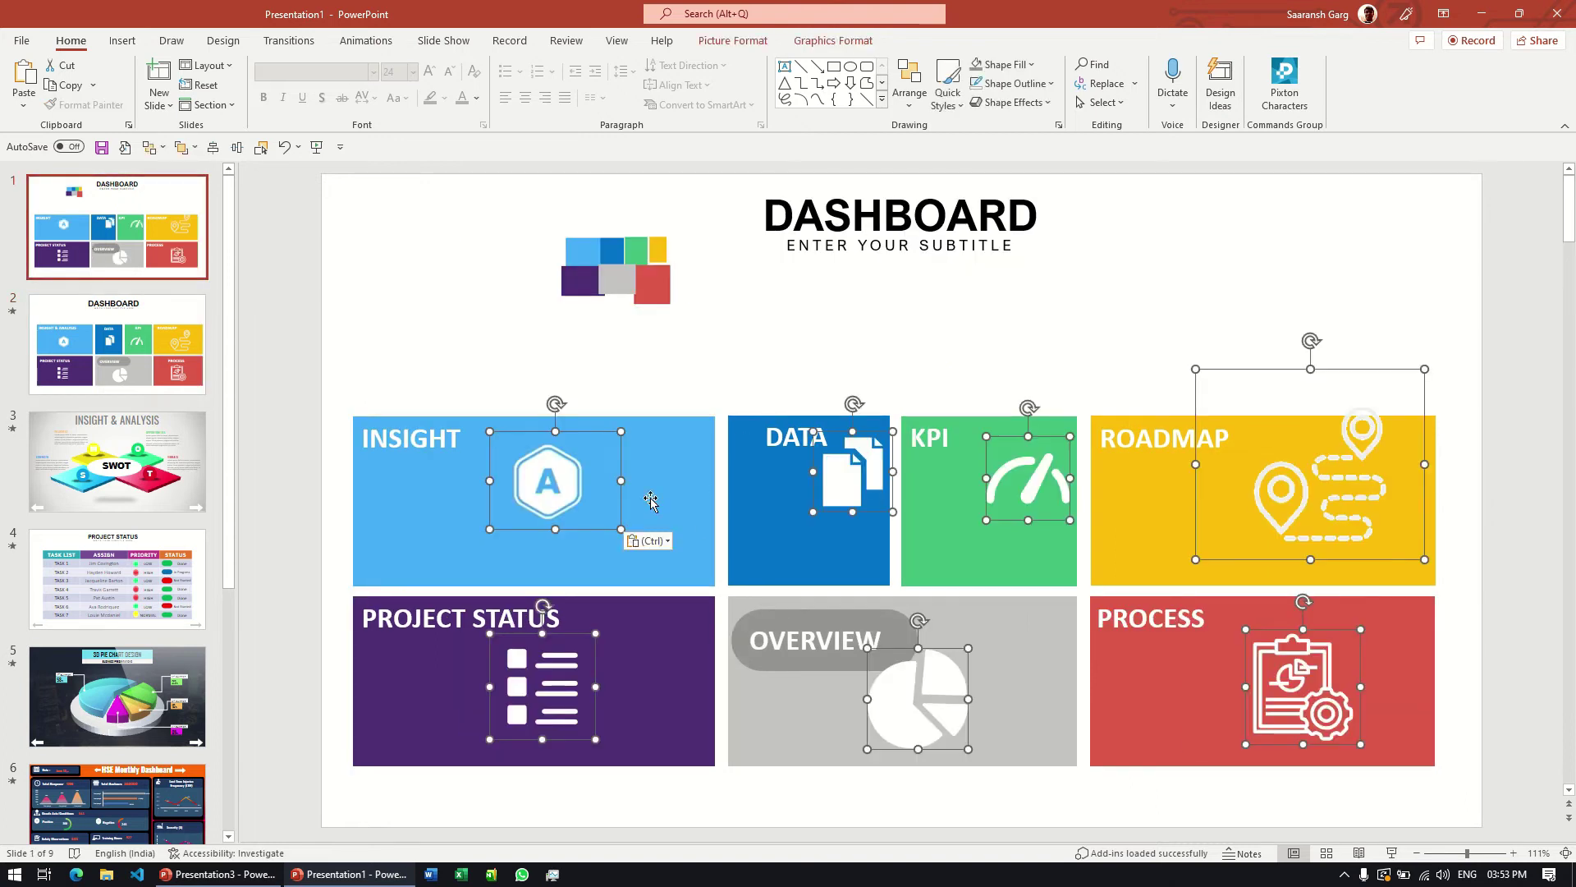
left_click_drag(644, 505, 505, 503)
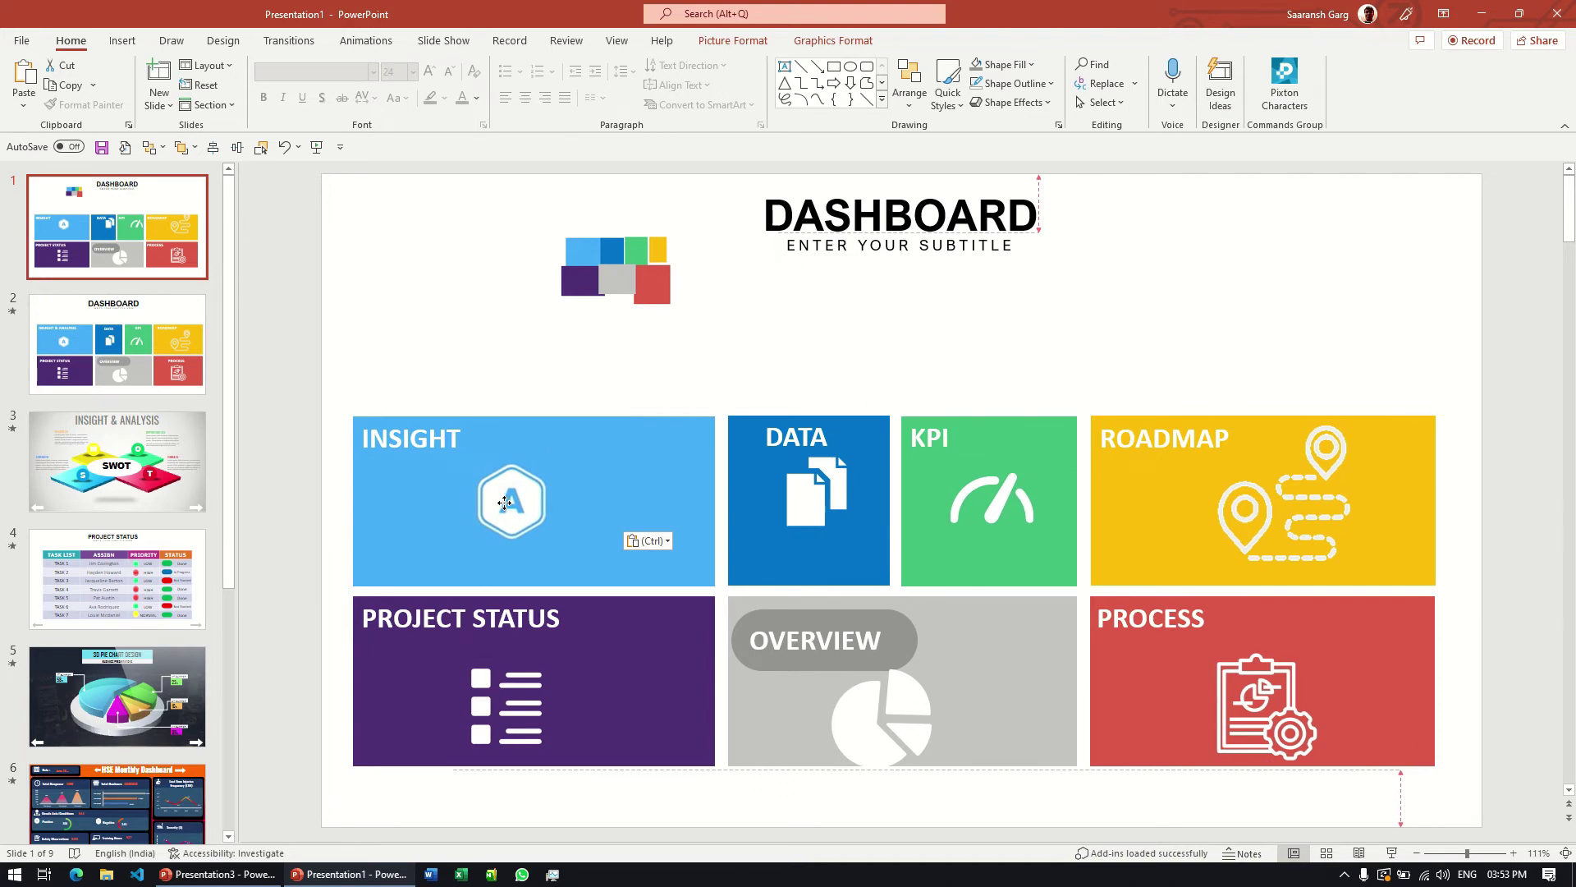
left_click(725, 320)
Step: Nudge the OVERVIEW label up above its pie icon
left_click(882, 743)
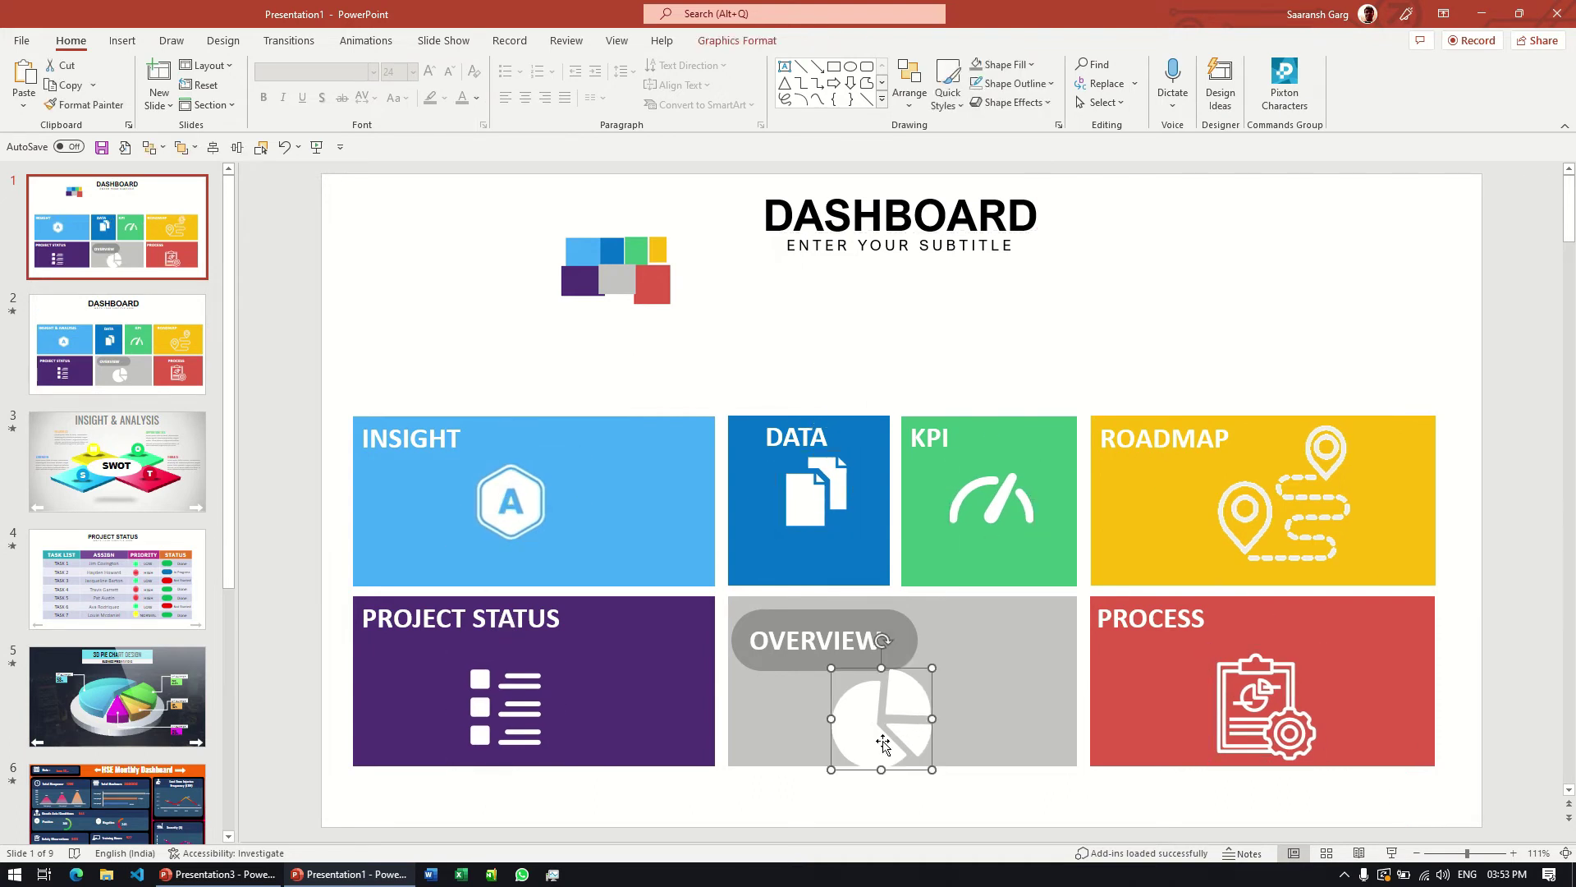
left_click(803, 657)
left_click_drag(817, 651, 811, 566)
key("Up")
left_click(123, 41)
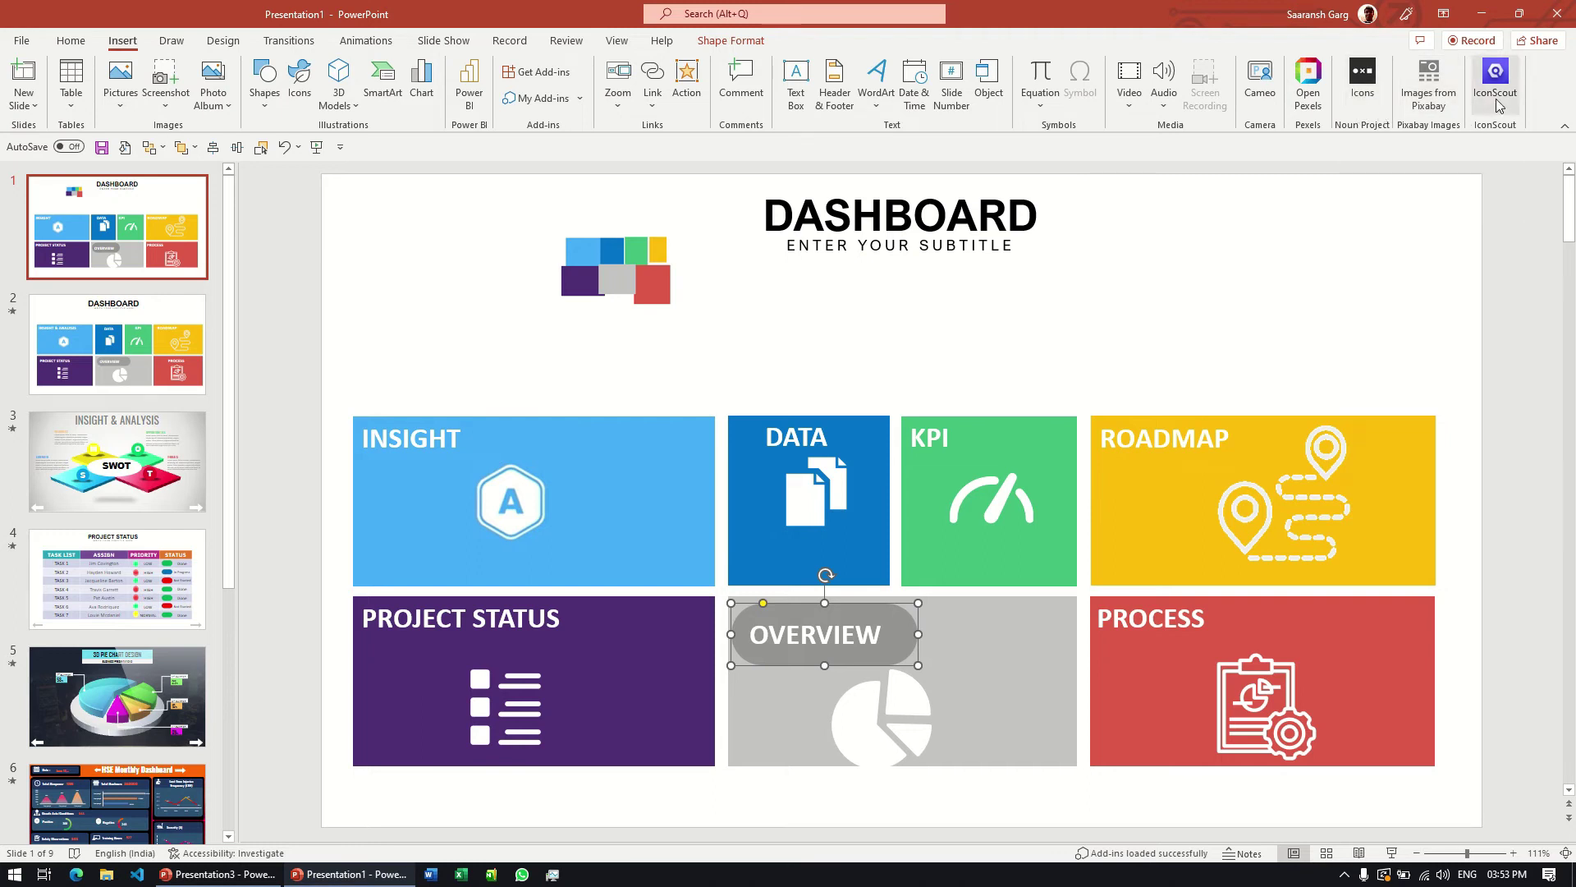
Step: Move the OVERVIEW pie icon slightly up
left_click(865, 723)
left_click_drag(867, 697, 867, 691)
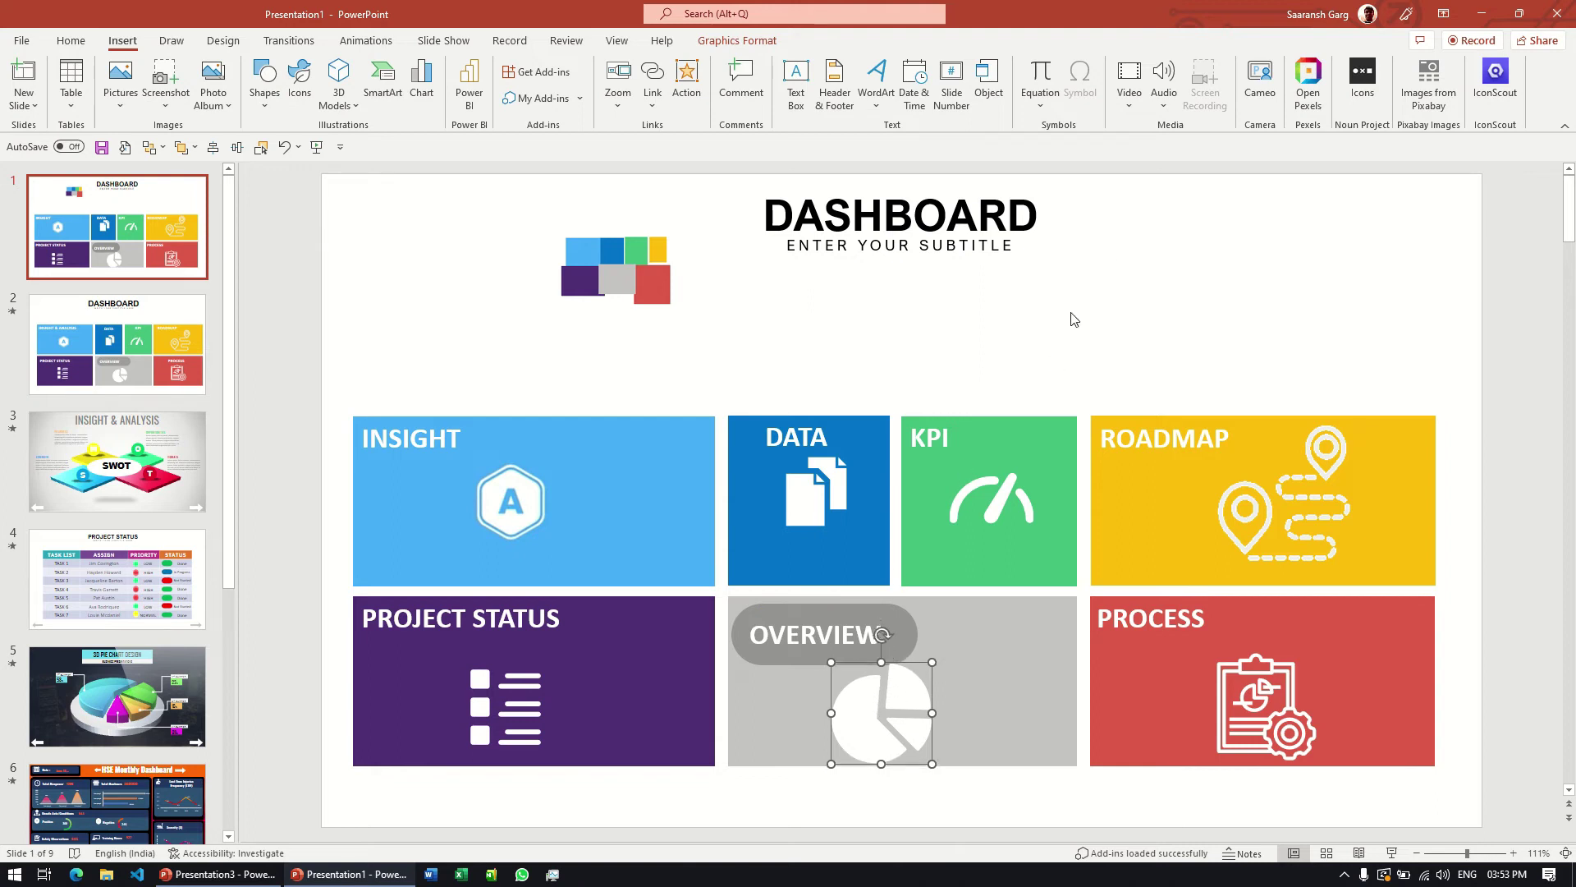
left_click(1490, 343)
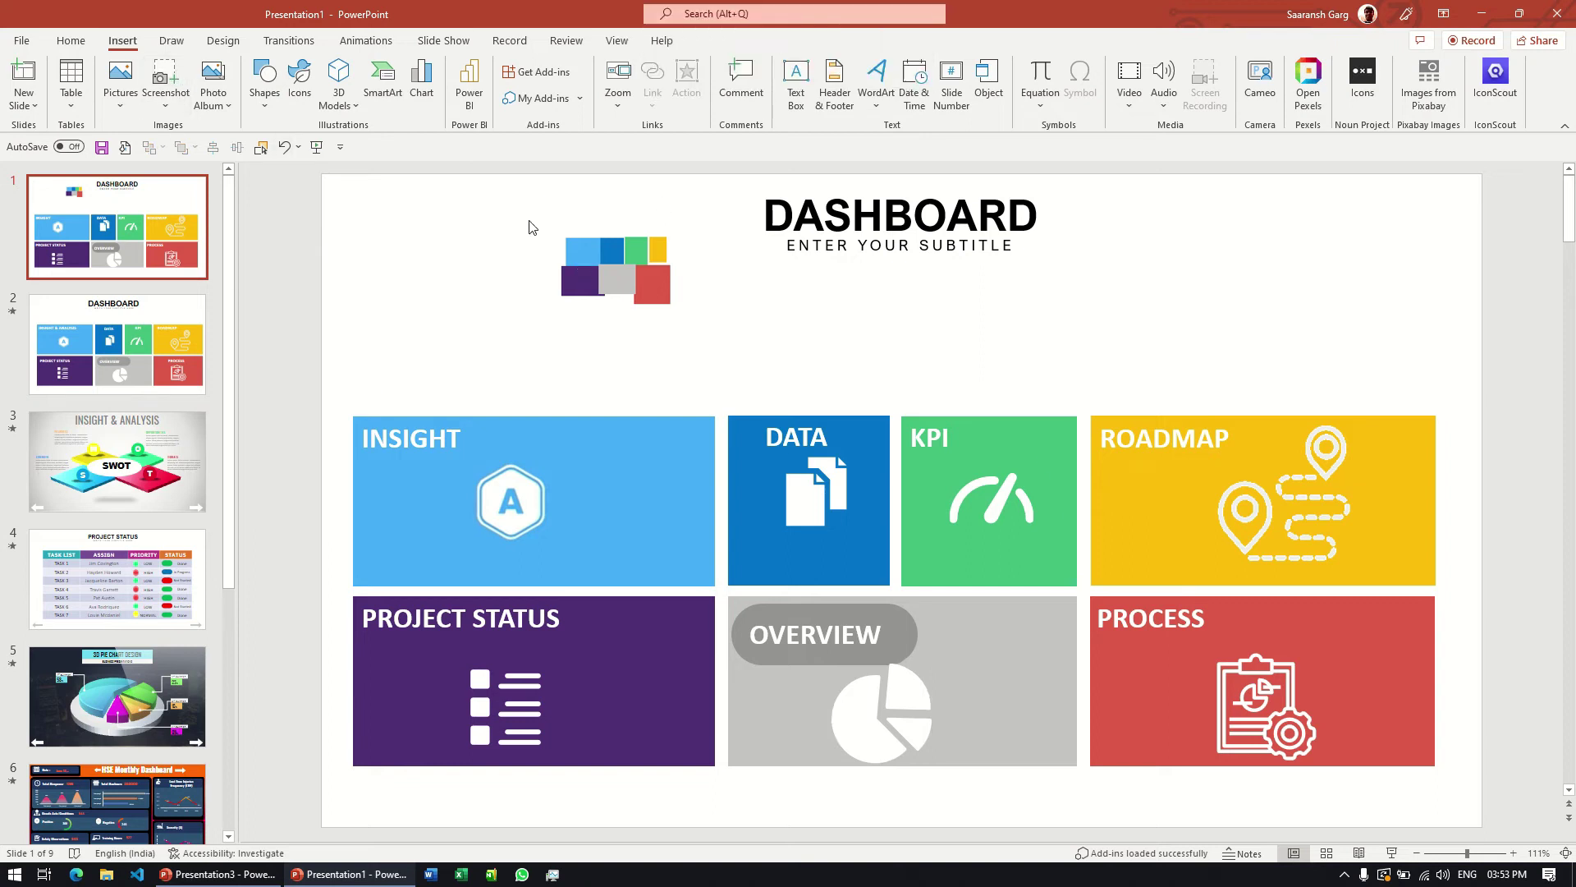
Step: Delete the small logo beside the DASHBOARD title, then check slide 2 and return
left_click_drag(522, 211, 722, 353)
key("Delete")
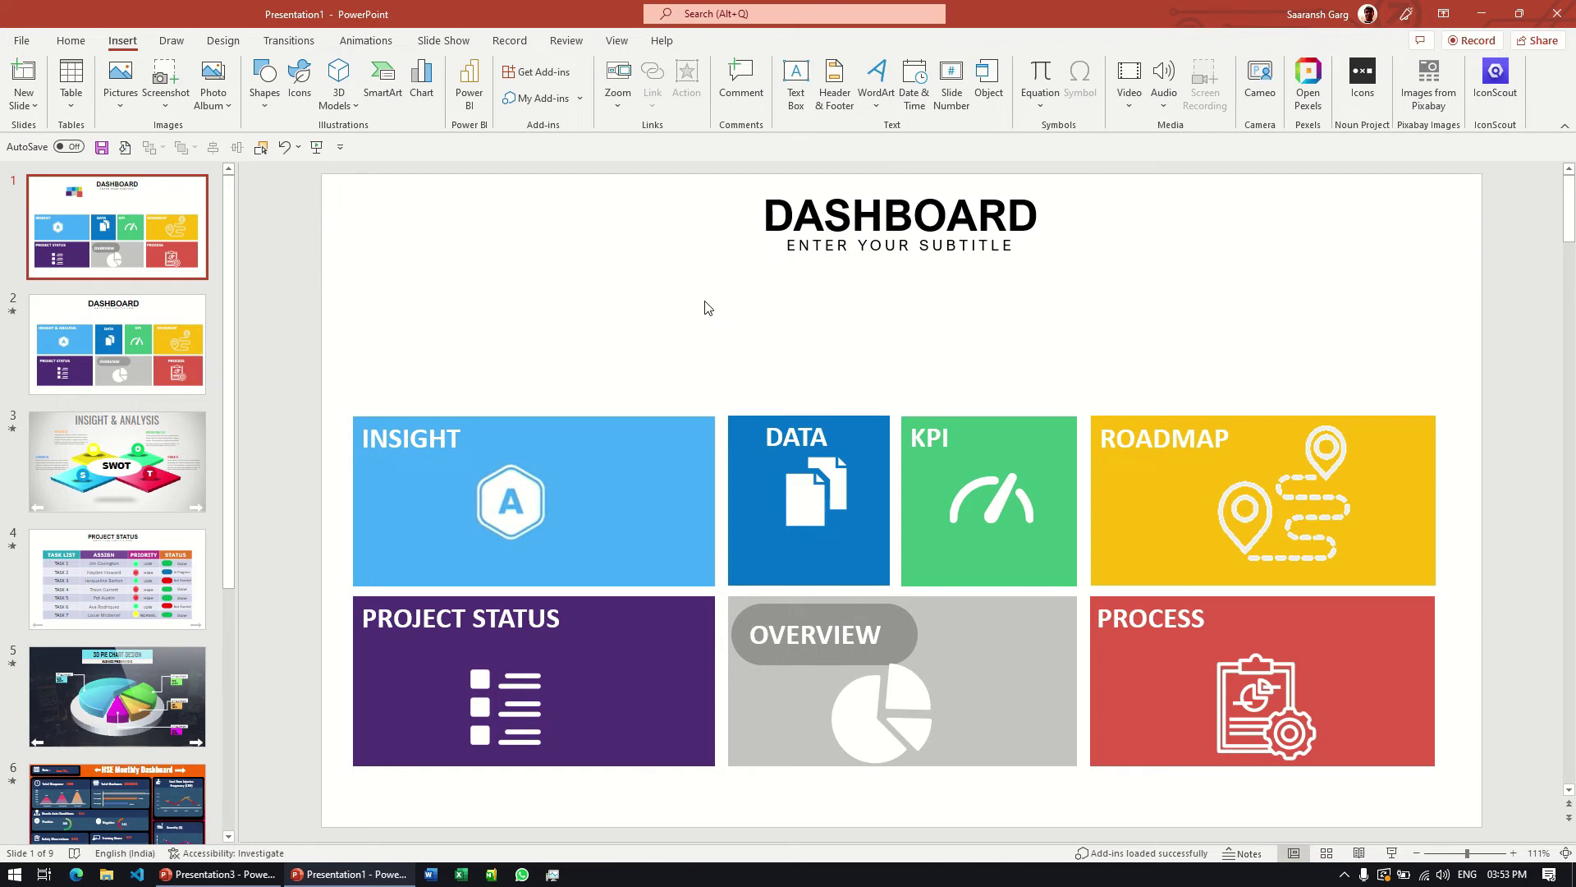
left_click(161, 369)
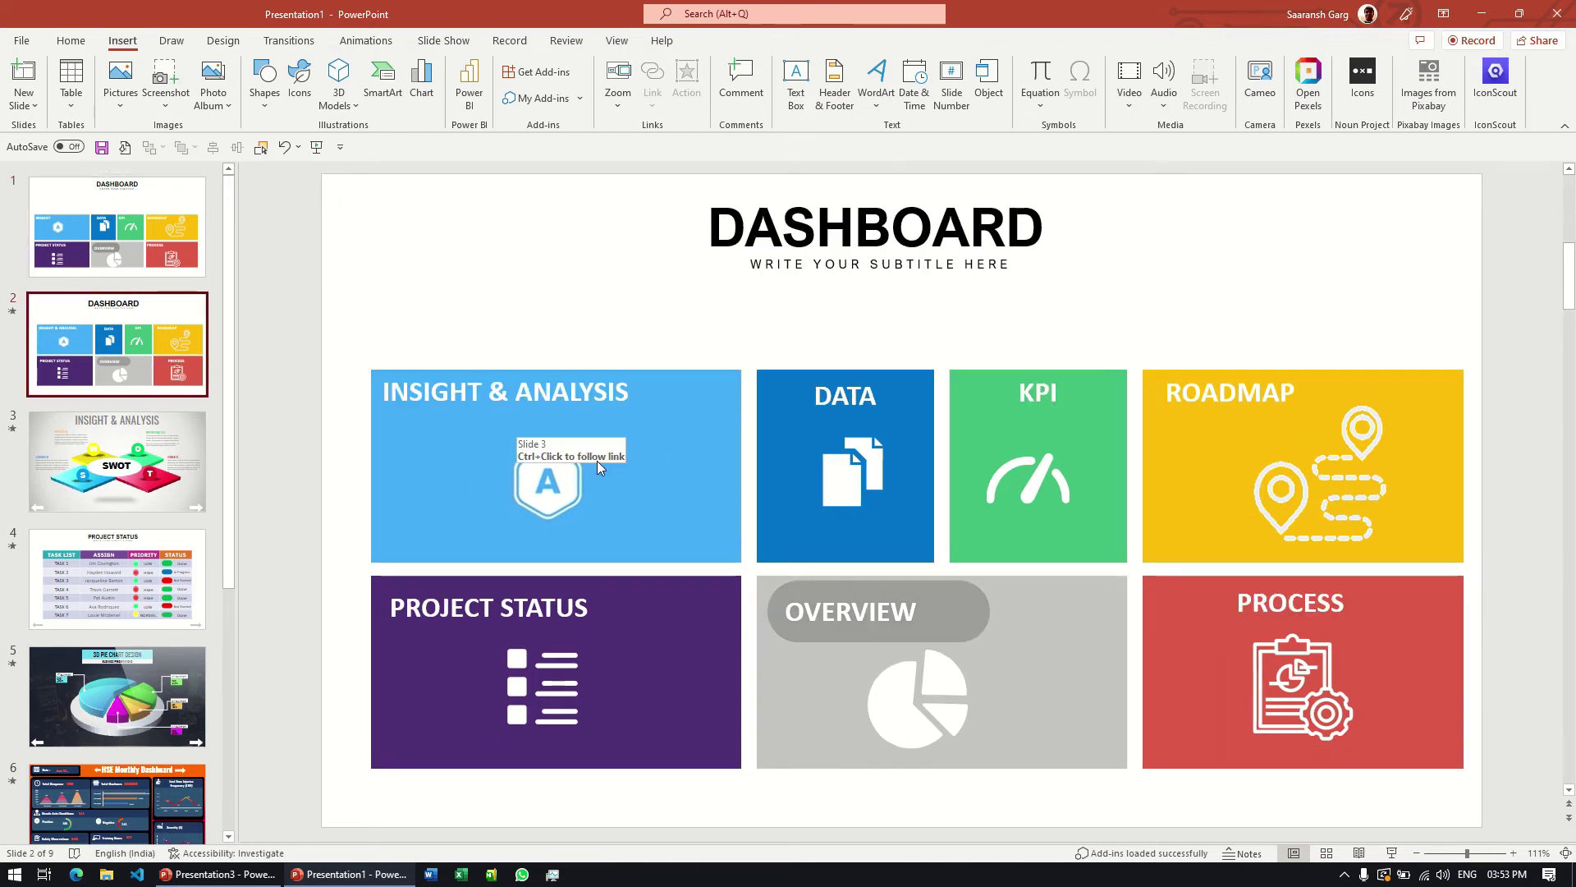
left_click(168, 248)
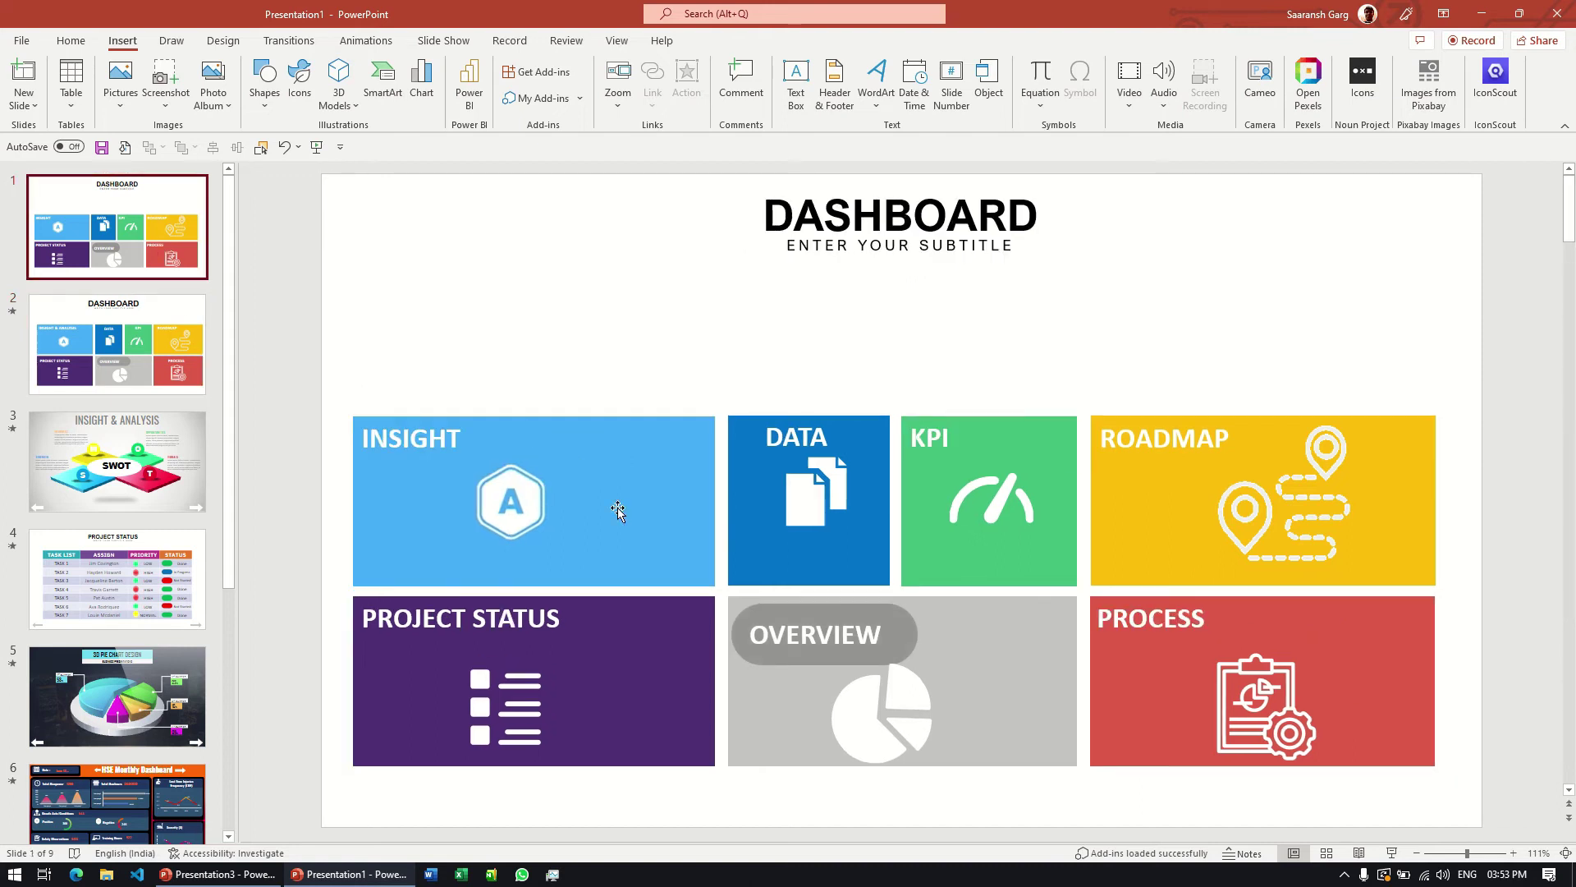
left_click(609, 525)
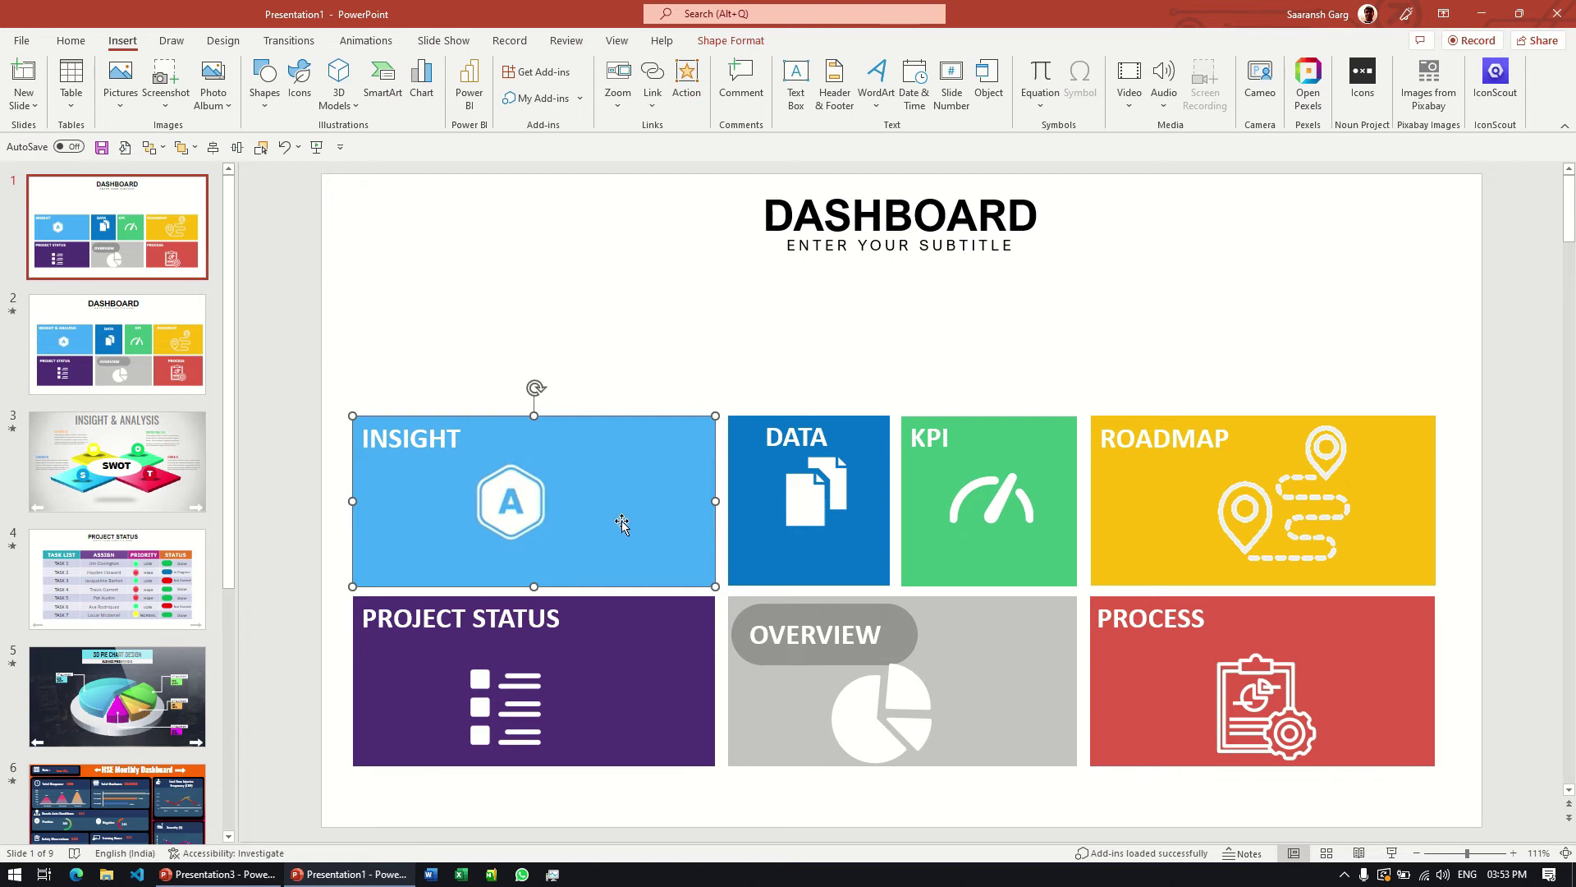
Step: Give the INSIGHT tile an Action hyperlink to 3. Slide 3, then open that slide
left_click(689, 86)
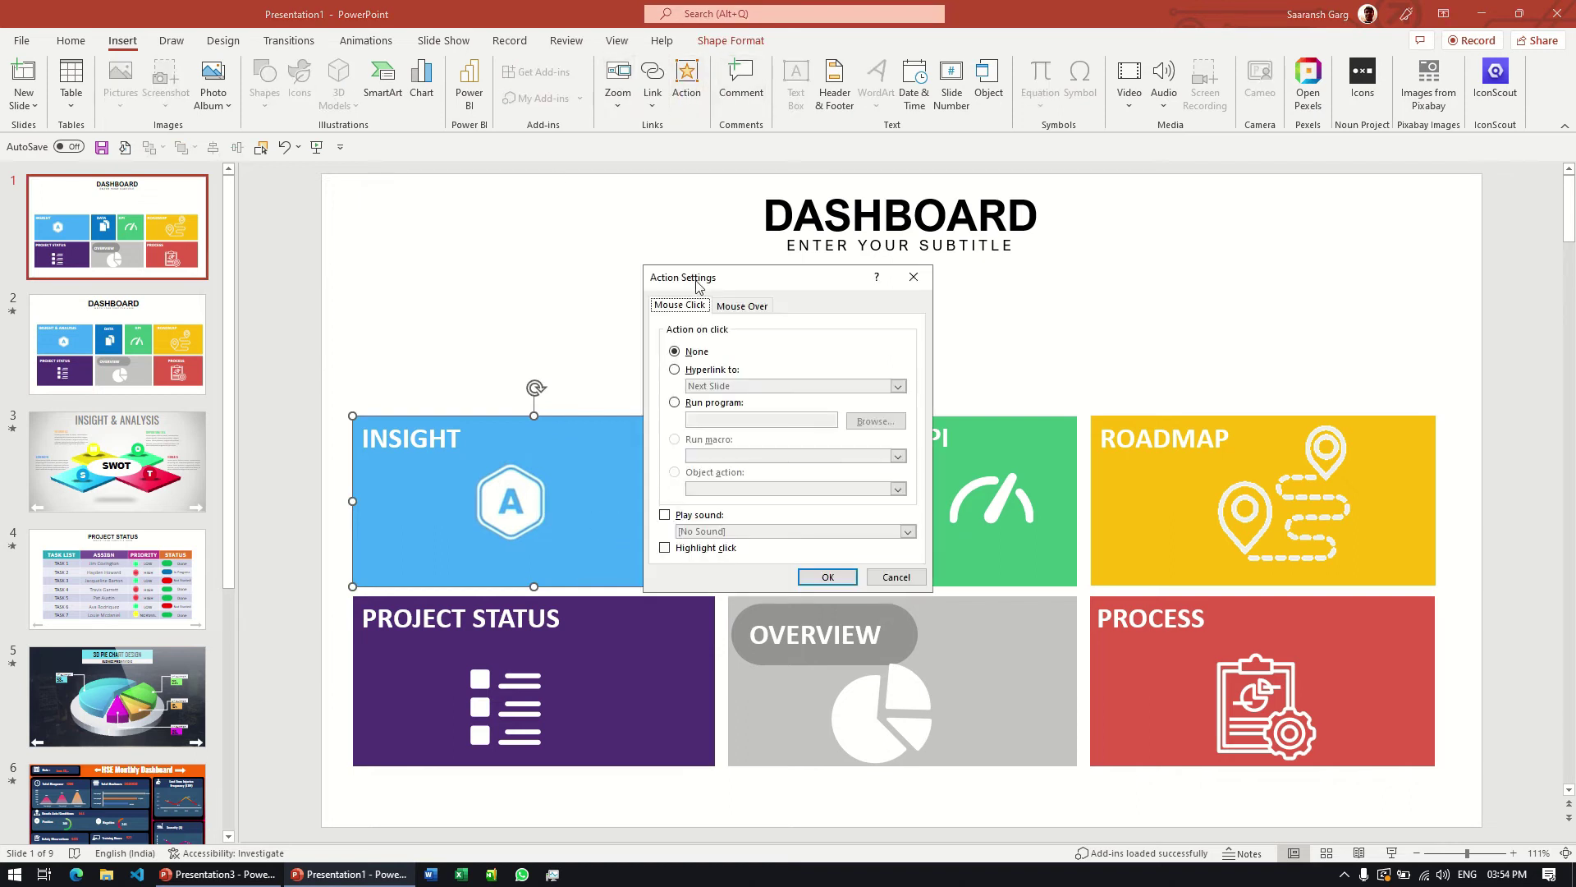
left_click(706, 371)
left_click(719, 386)
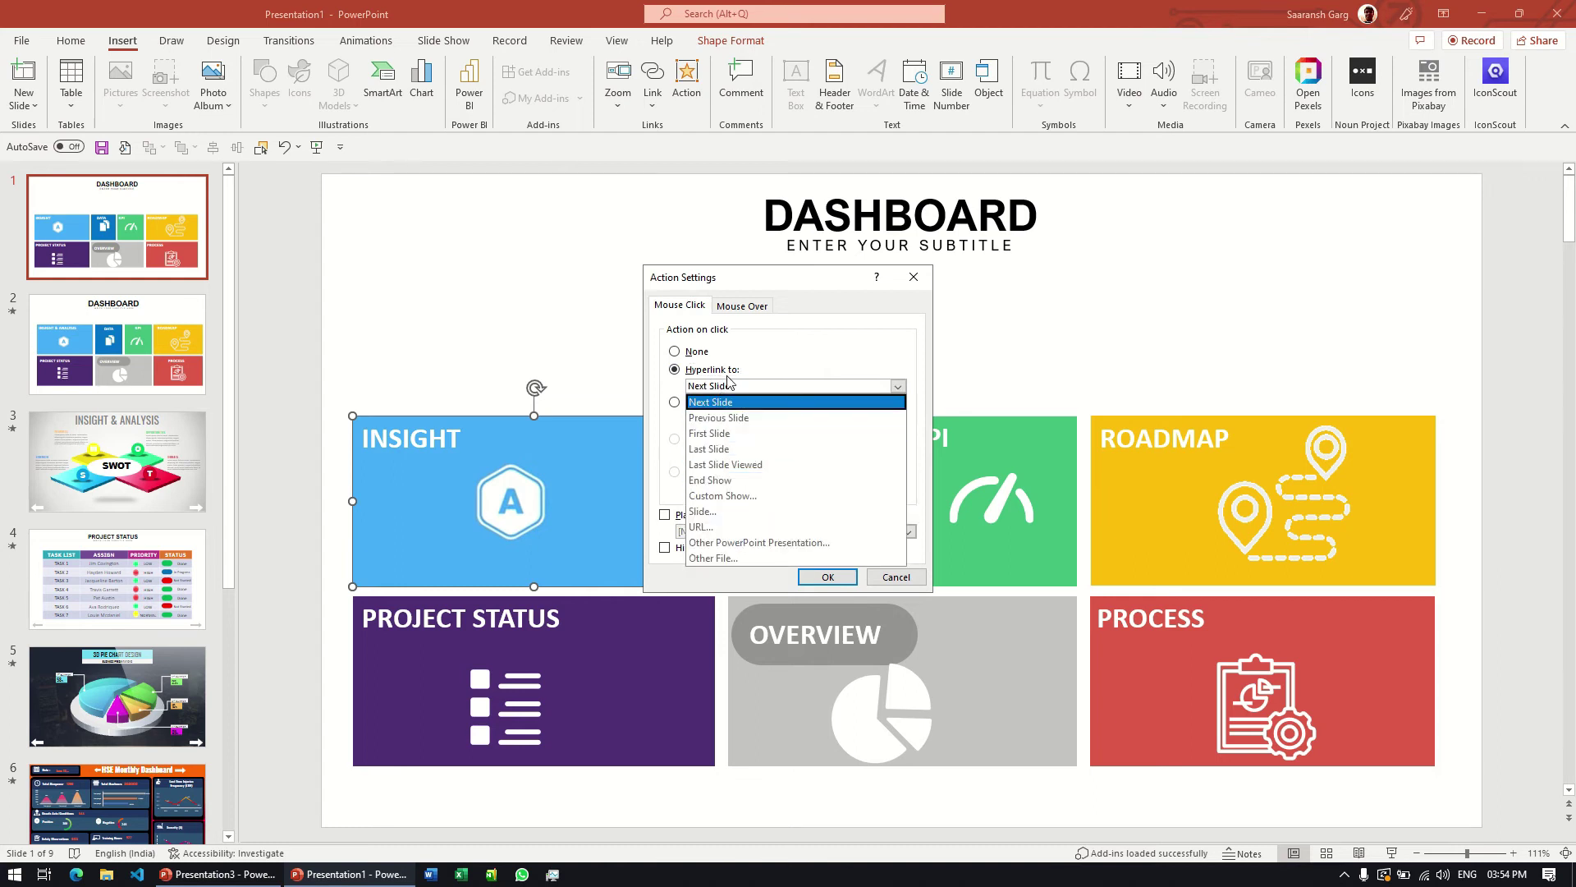
left_click(714, 513)
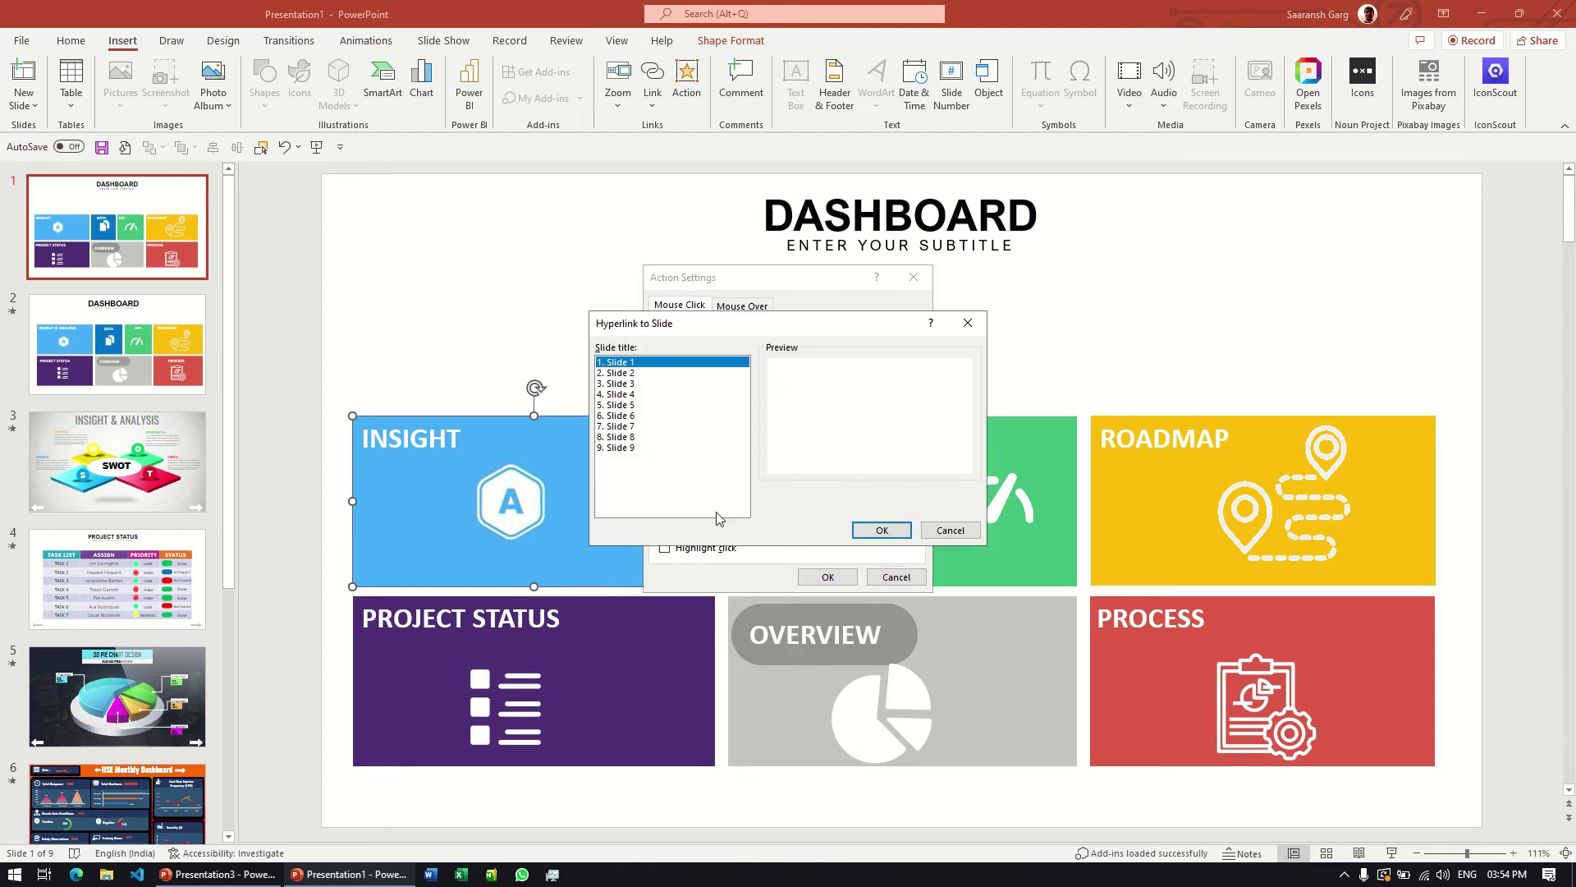
left_click(660, 383)
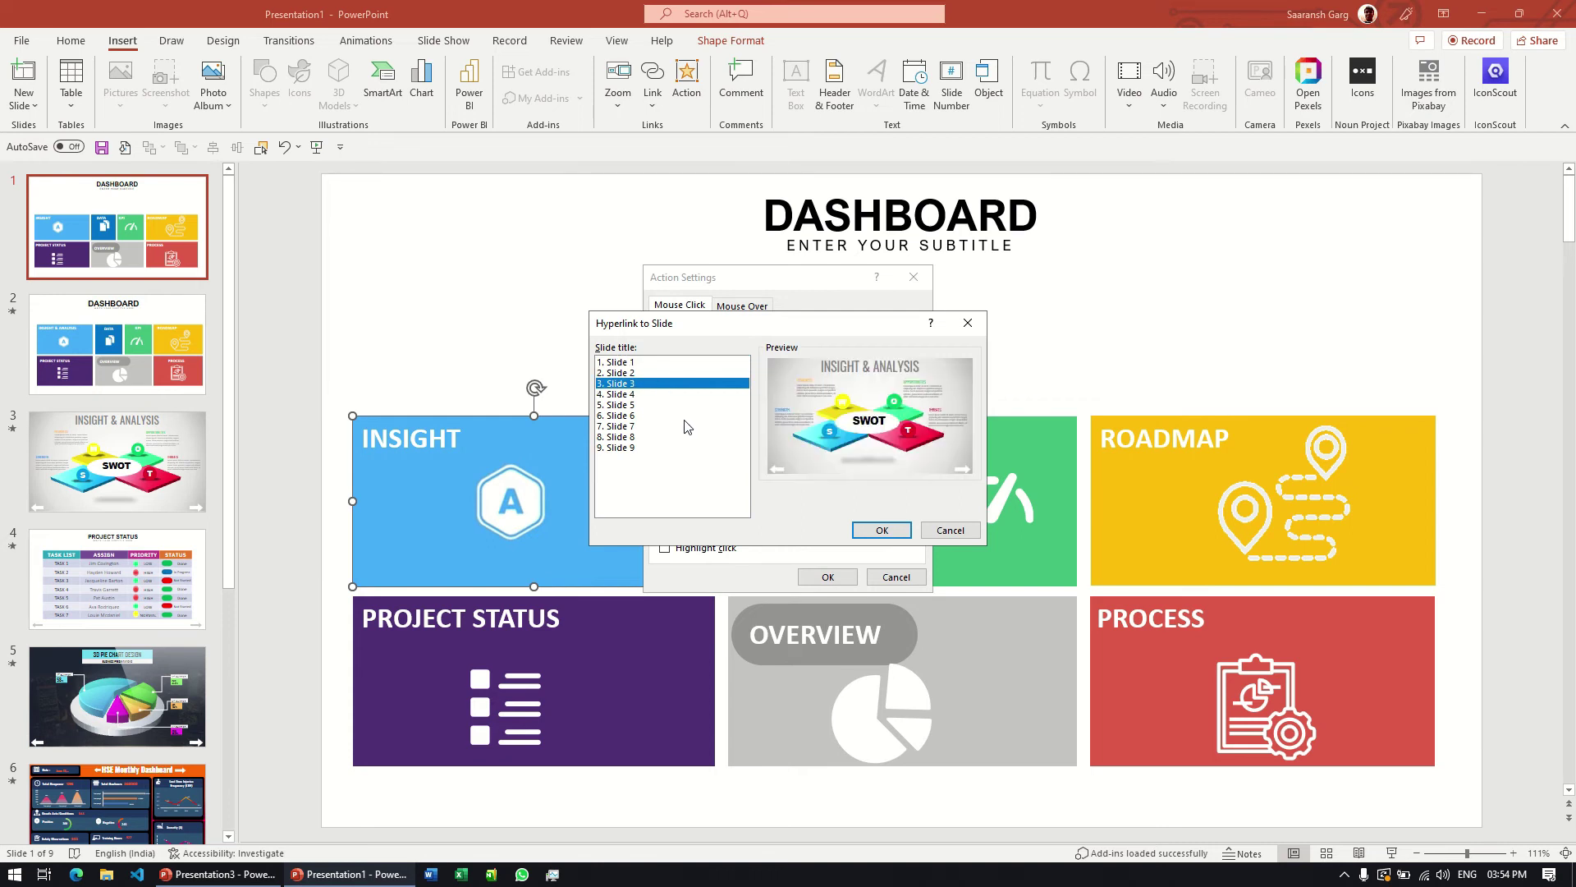
left_click(881, 529)
left_click(829, 577)
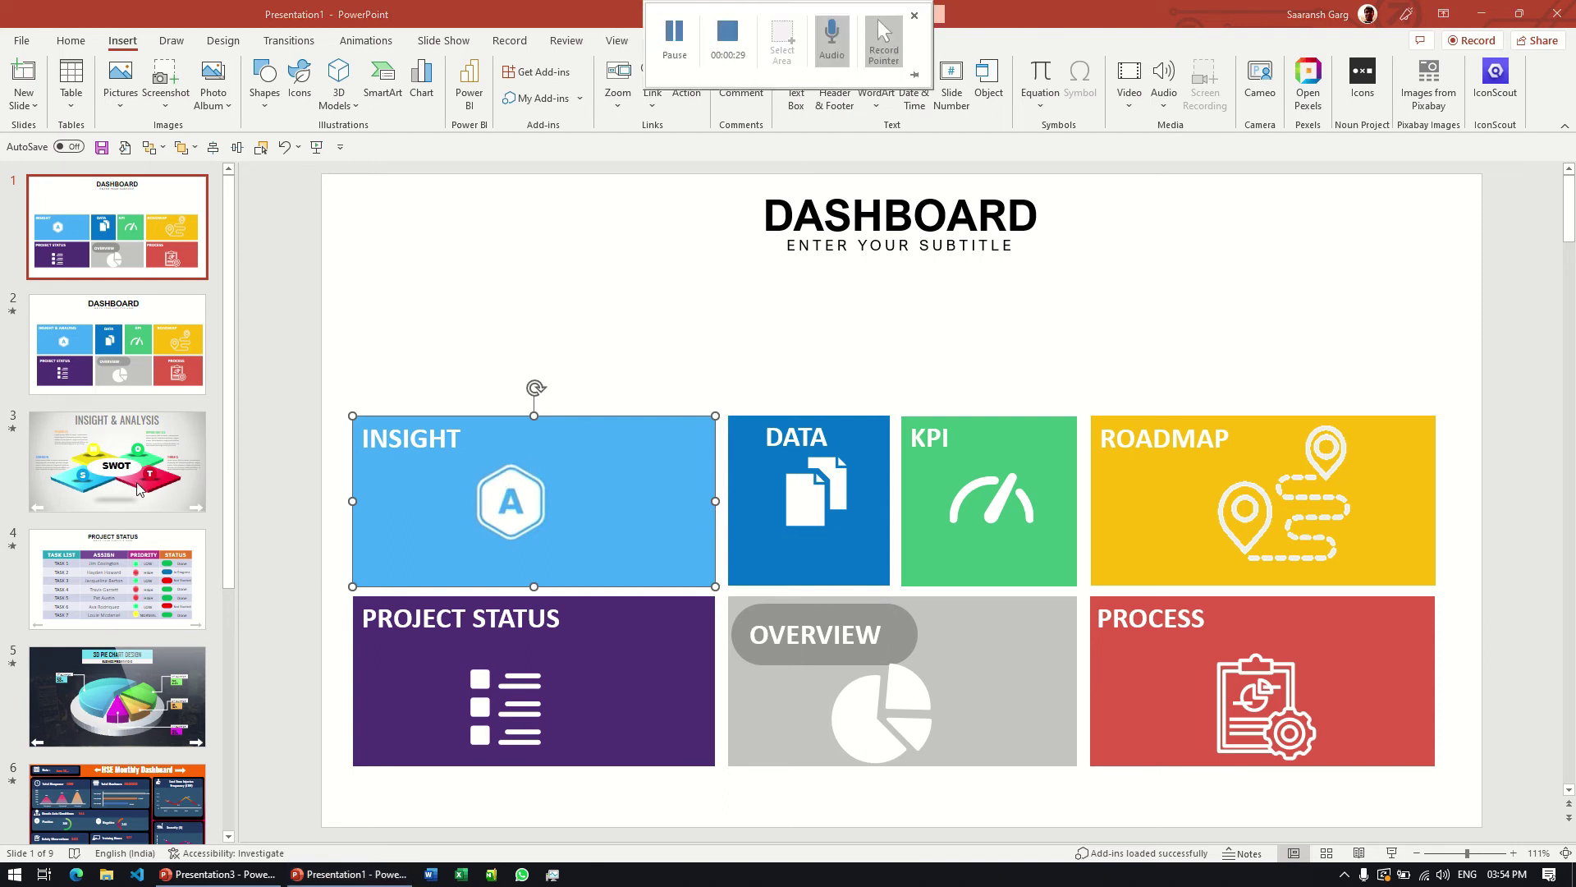
left_click(163, 450)
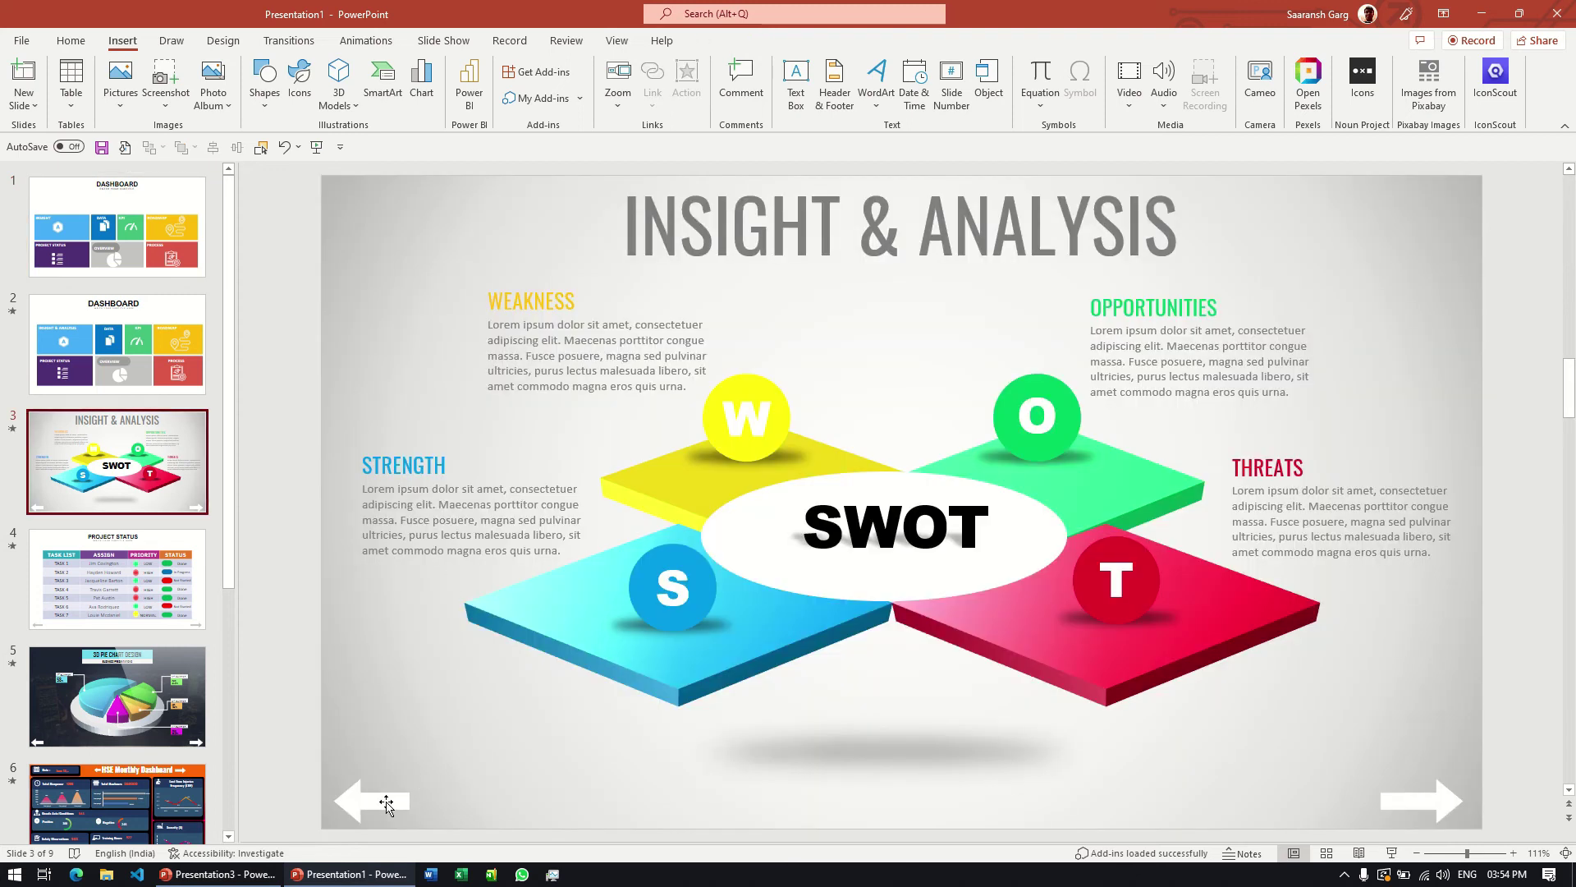
Step: Draw a small down-arrow shape below the SWOT graphic and rotate it to point left
left_click(385, 801)
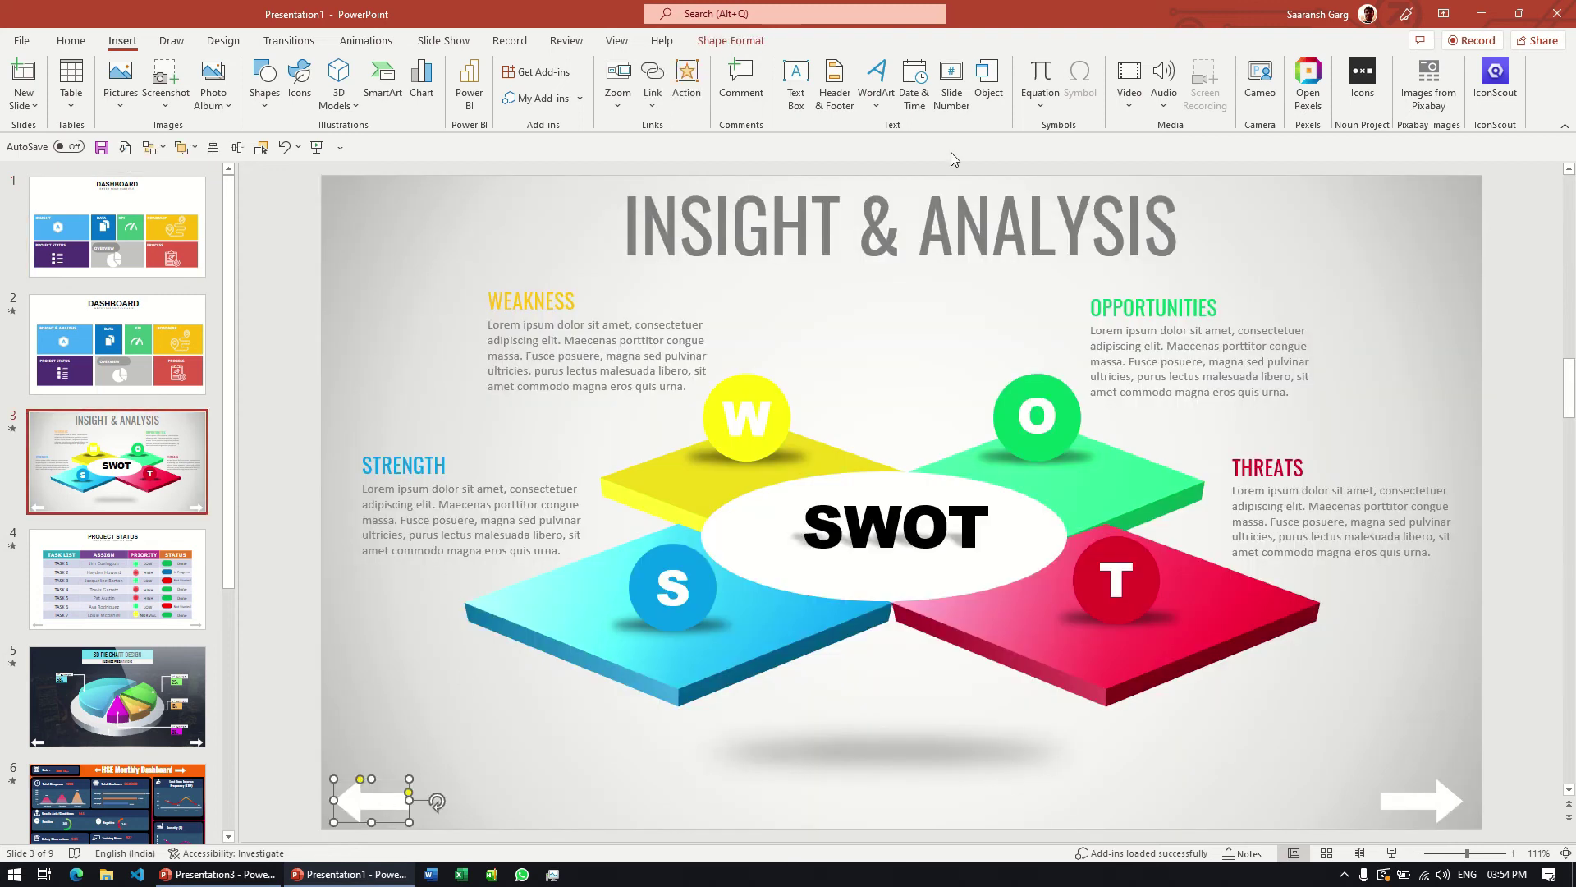
left_click(71, 41)
left_click(850, 85)
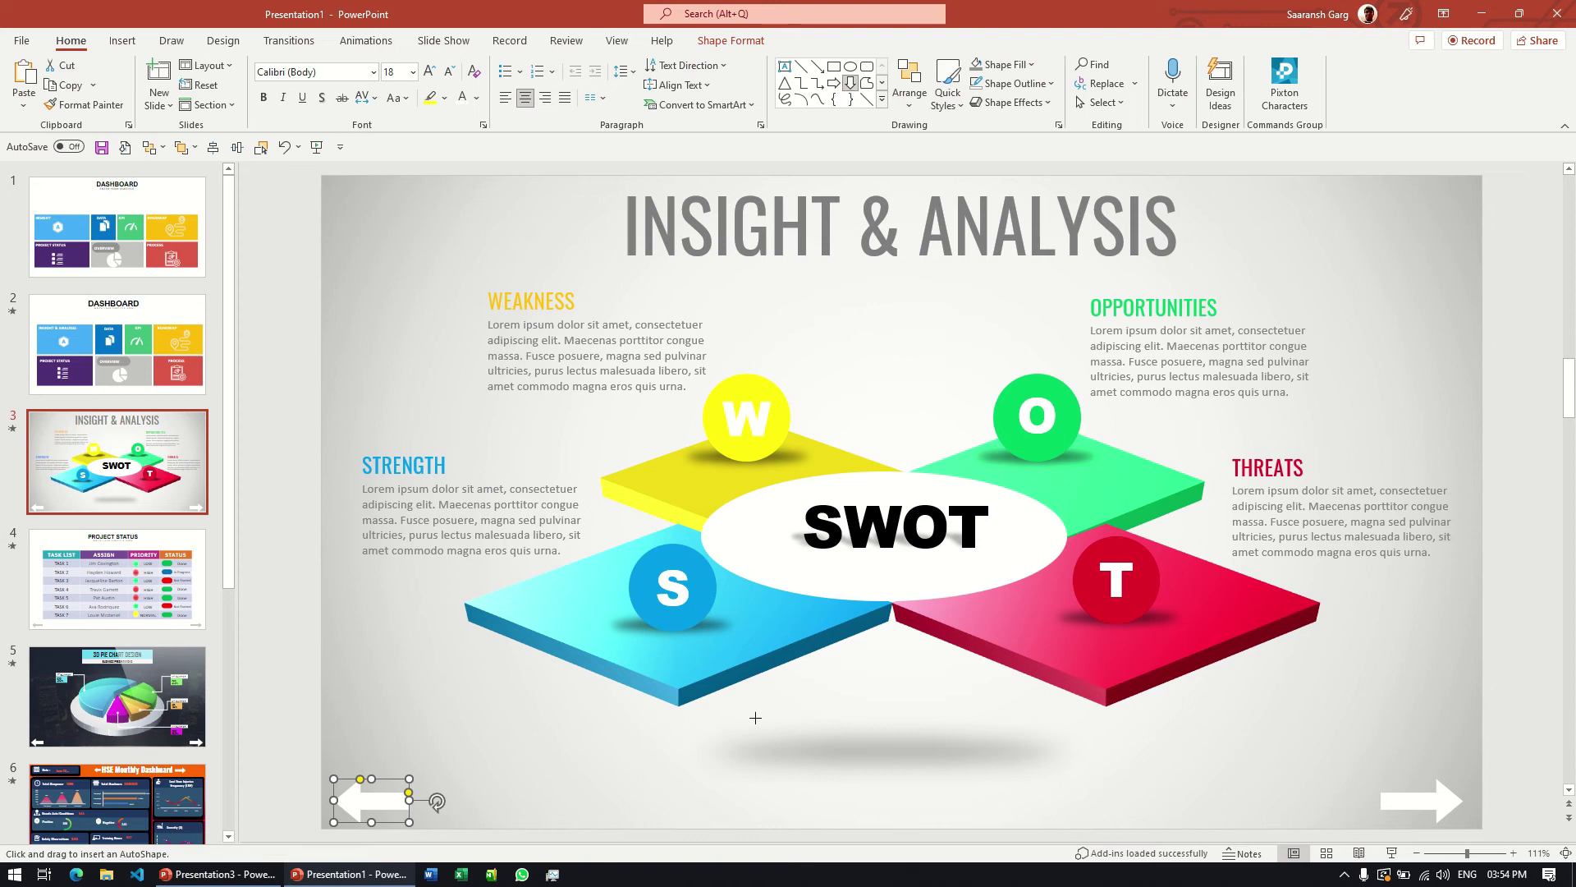
left_click_drag(829, 754, 874, 811)
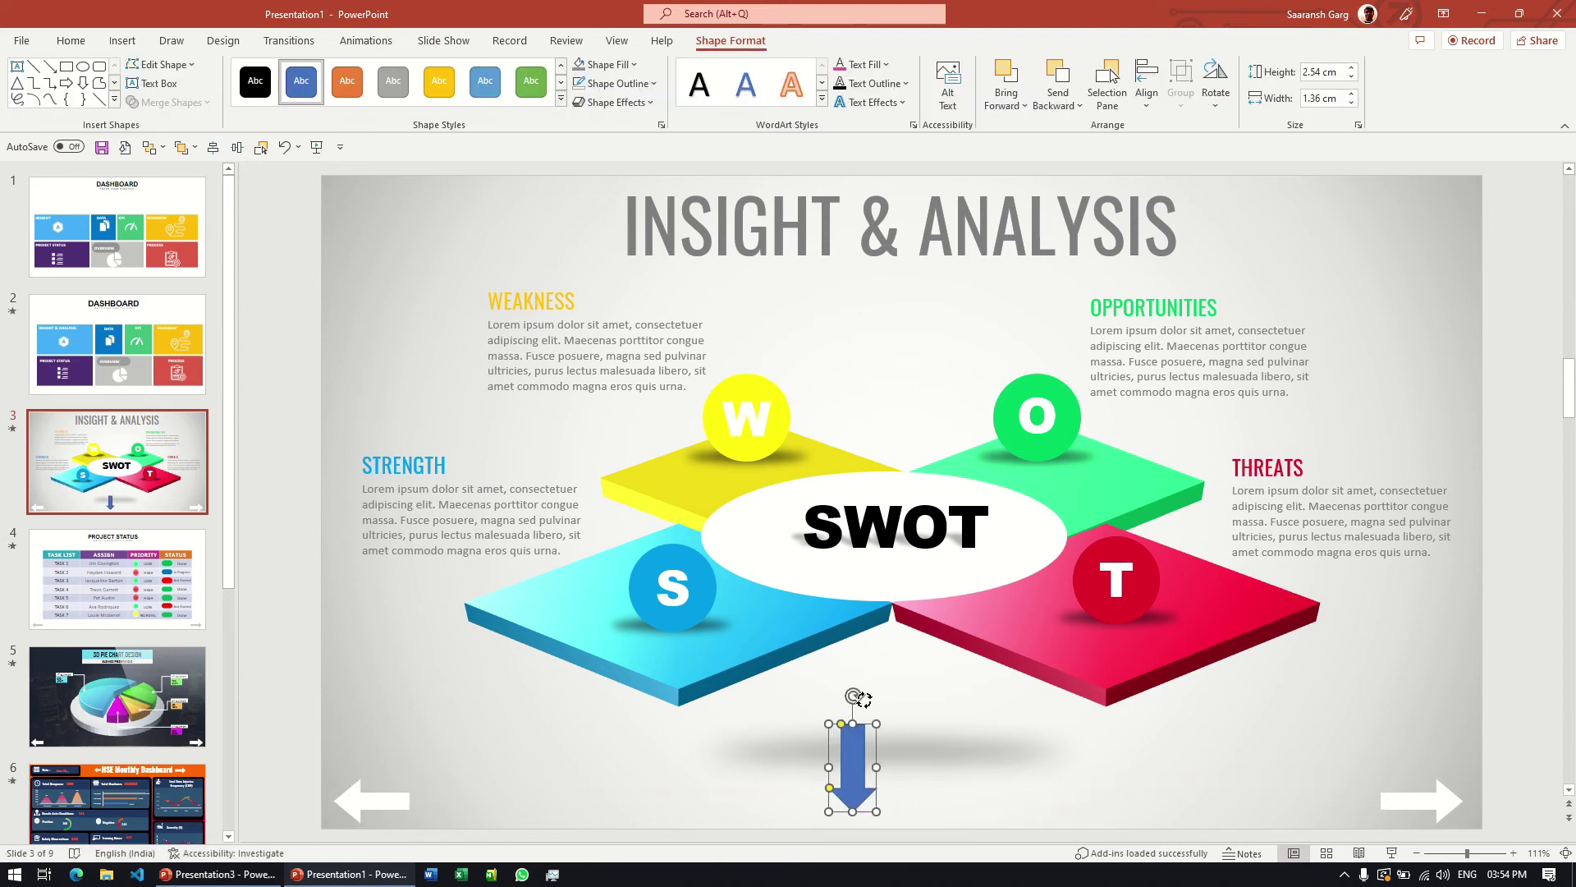
left_click_drag(854, 708, 905, 773)
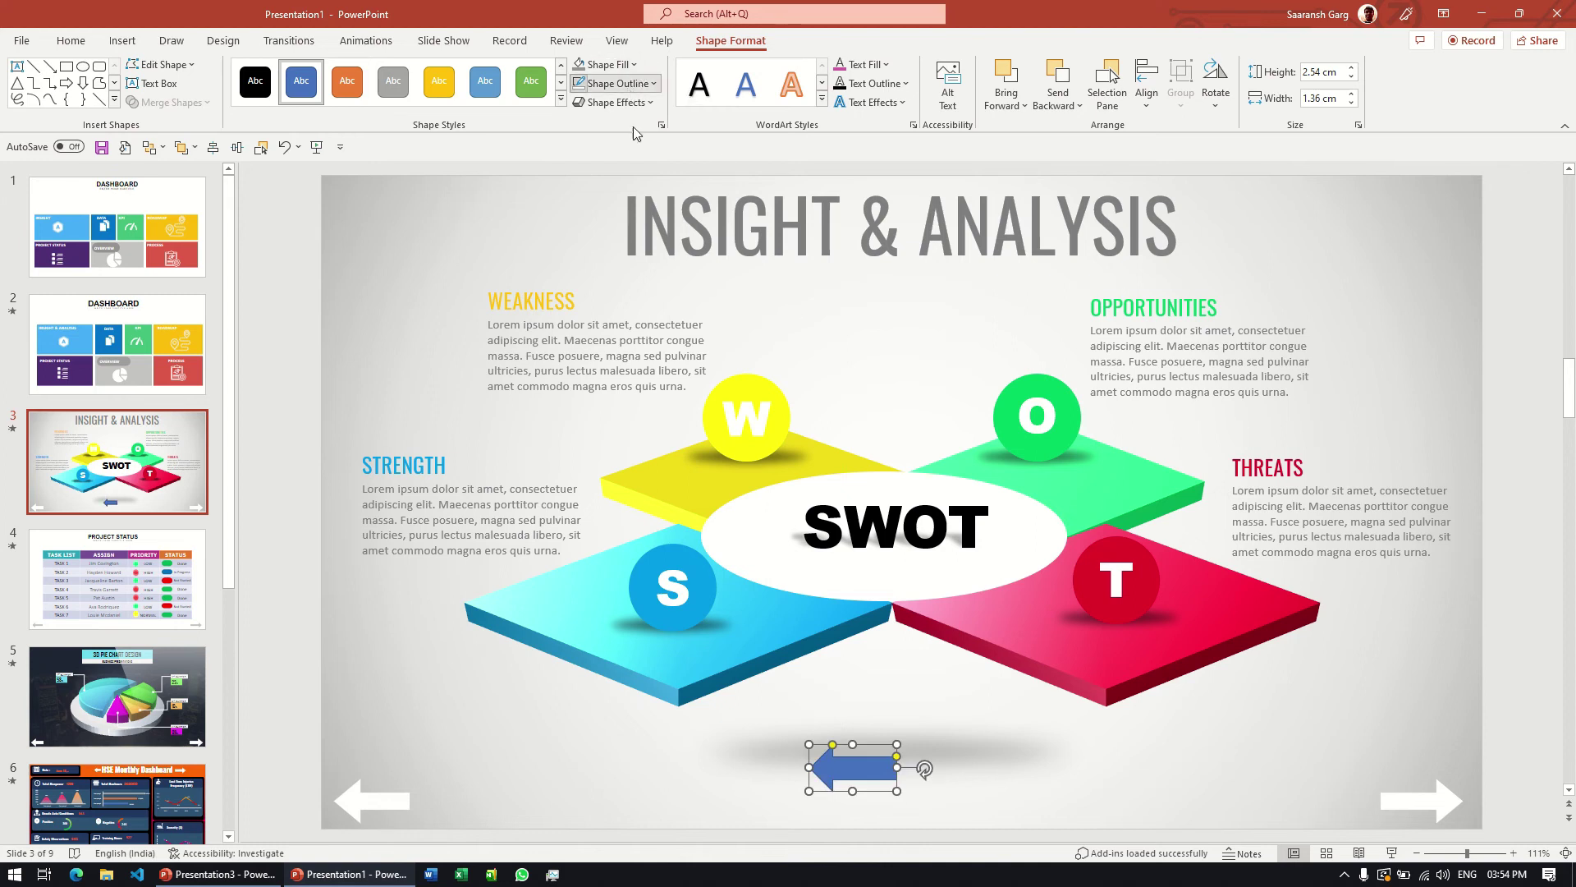
Step: Fill the arrow white and move it to the bottom-left corner
left_click(610, 167)
left_click(605, 65)
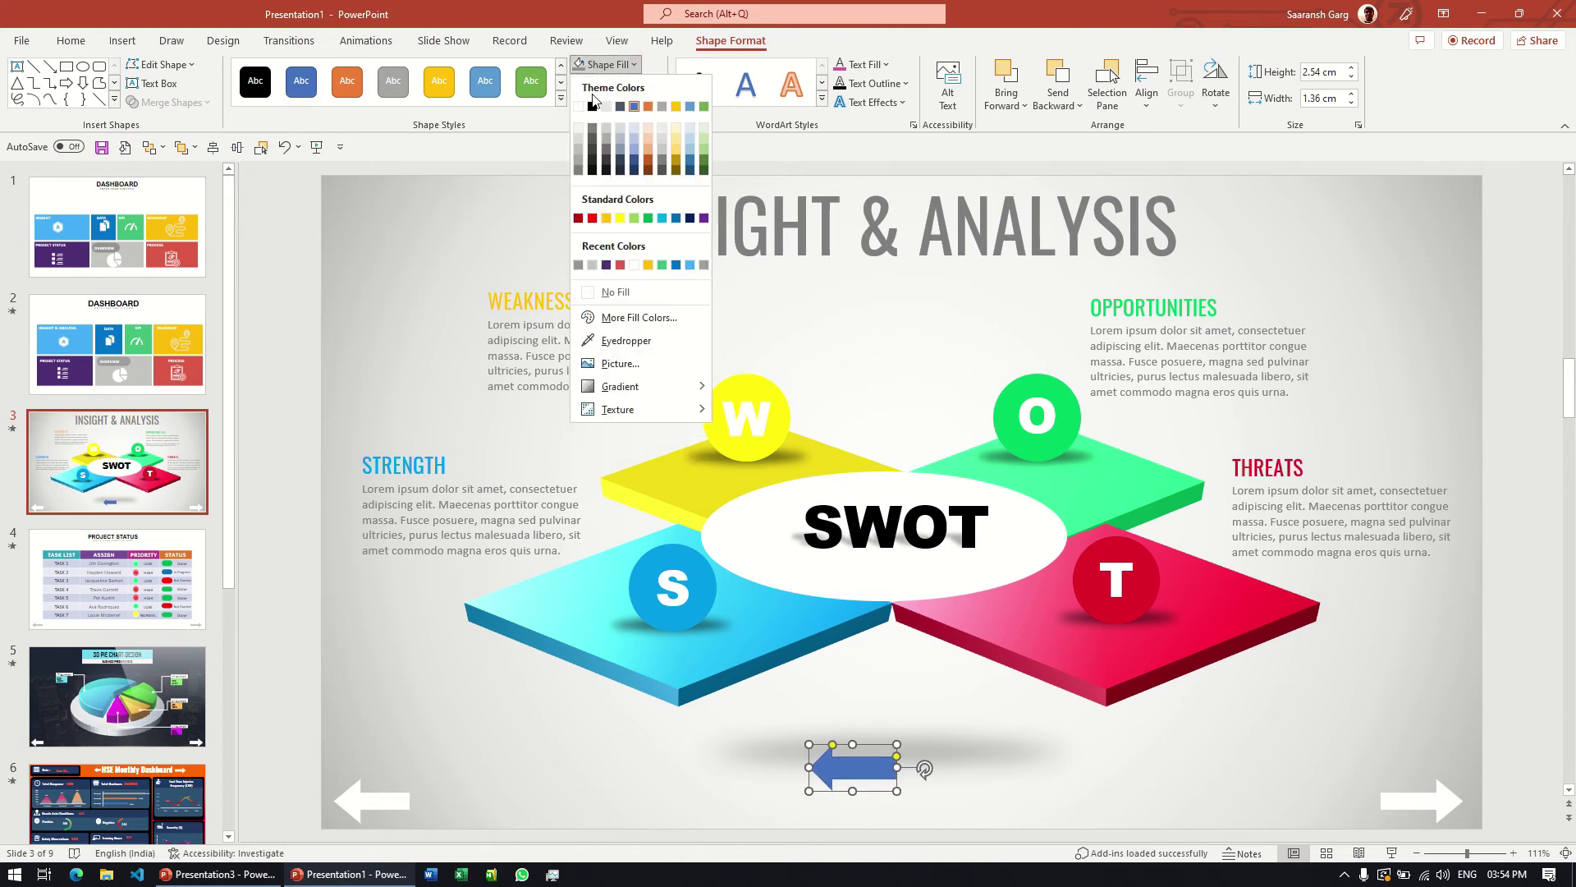
left_click(579, 106)
mouse_move(745, 772)
left_mouse_down()
mouse_move(376, 800)
mouse_move(402, 800)
left_mouse_up()
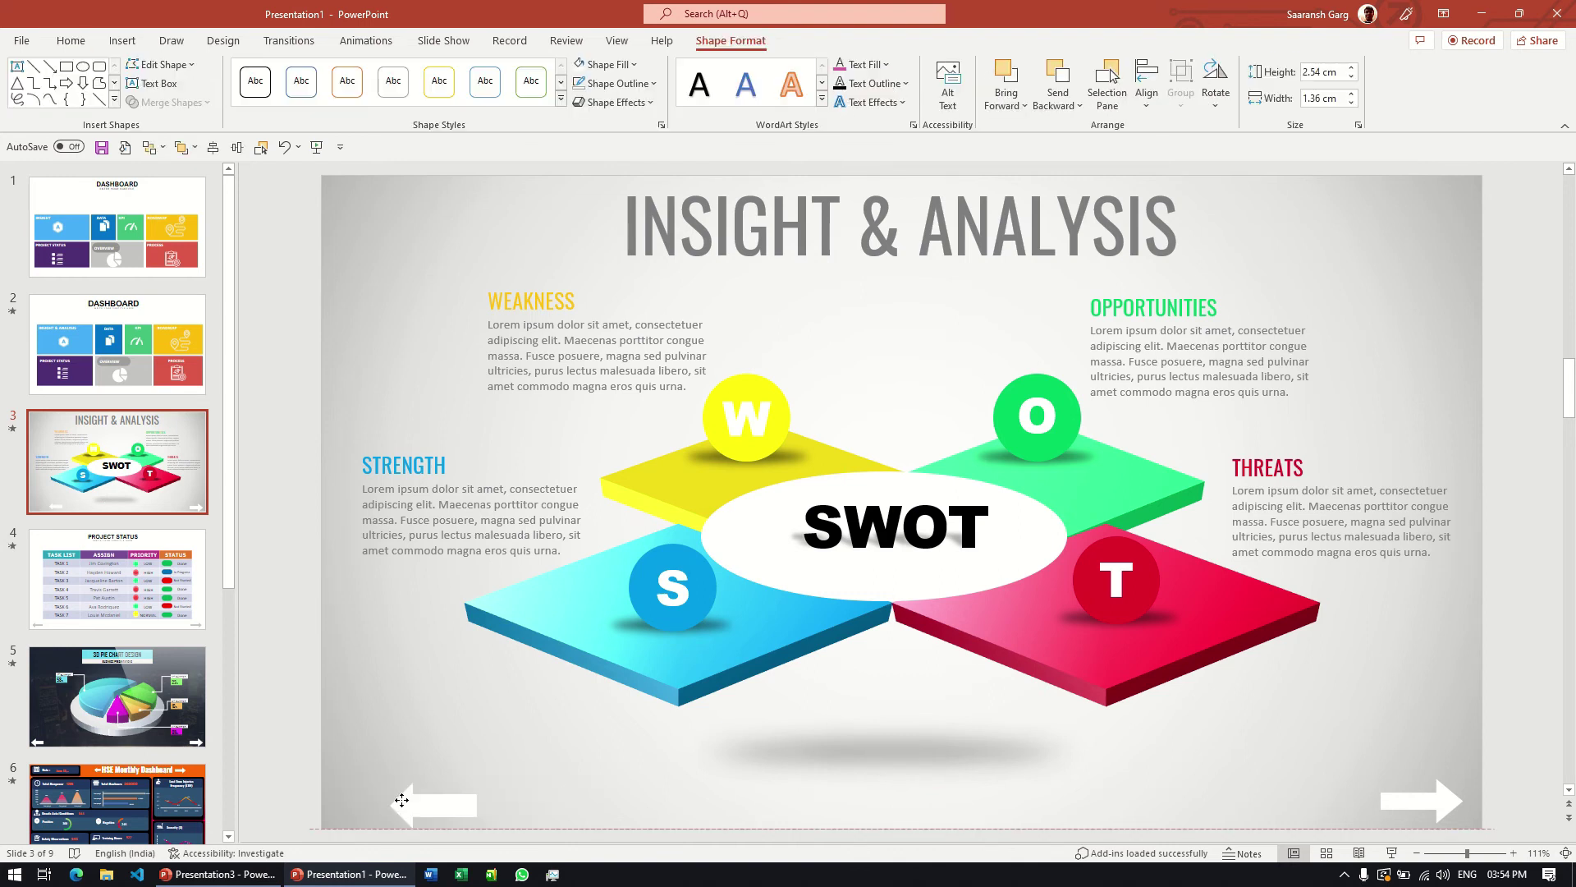
Step: Set the white arrow's Action to hyperlink to 1. Slide 1, the dashboard
left_click(122, 40)
left_click(630, 108)
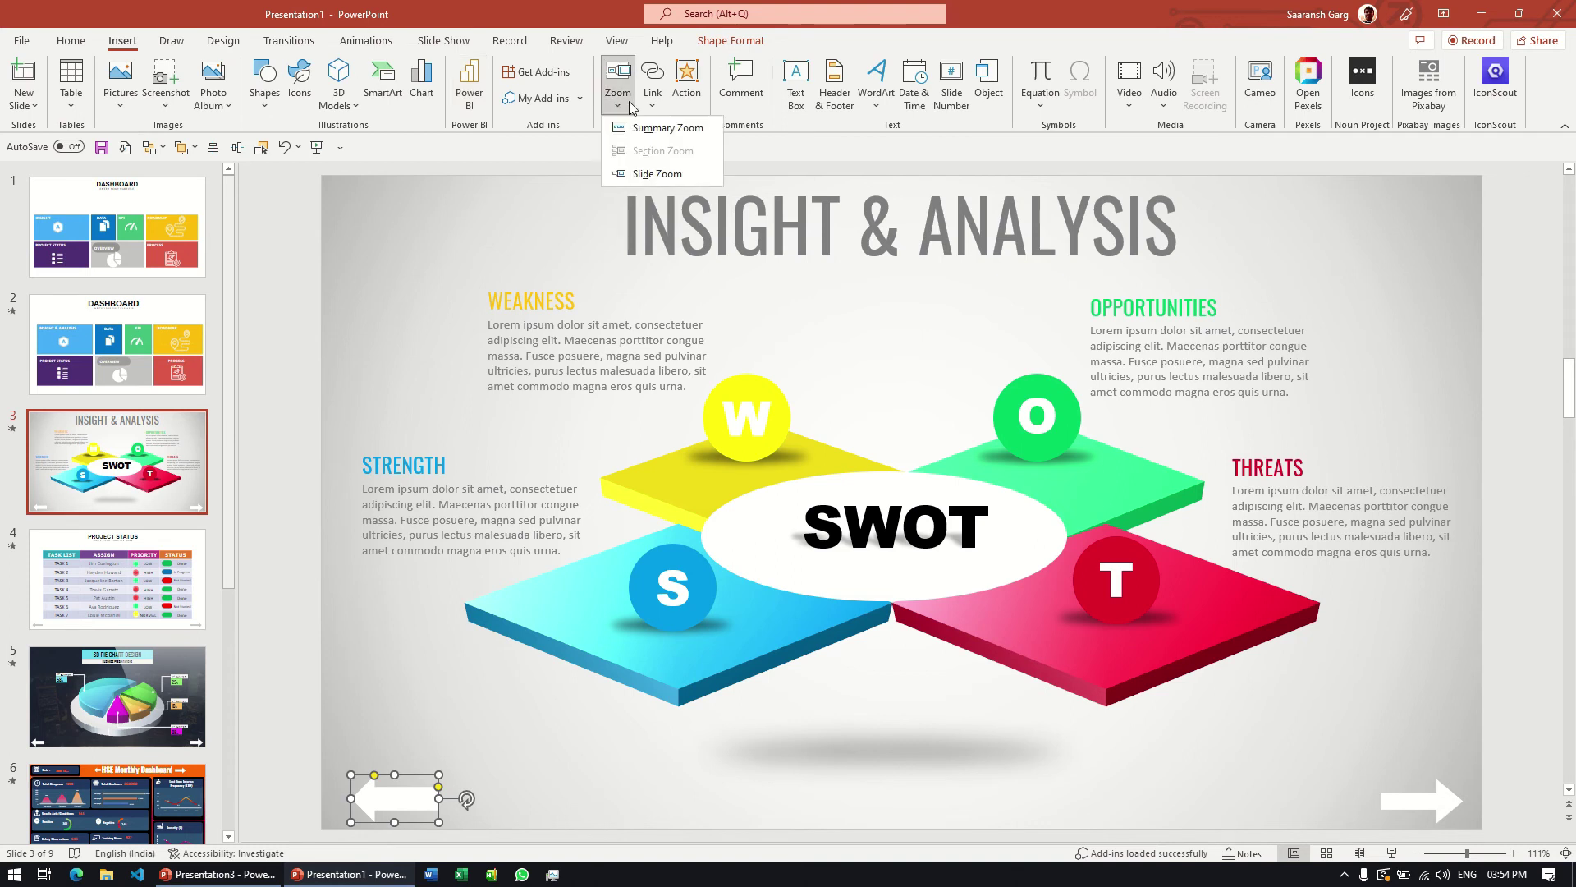
left_click(681, 102)
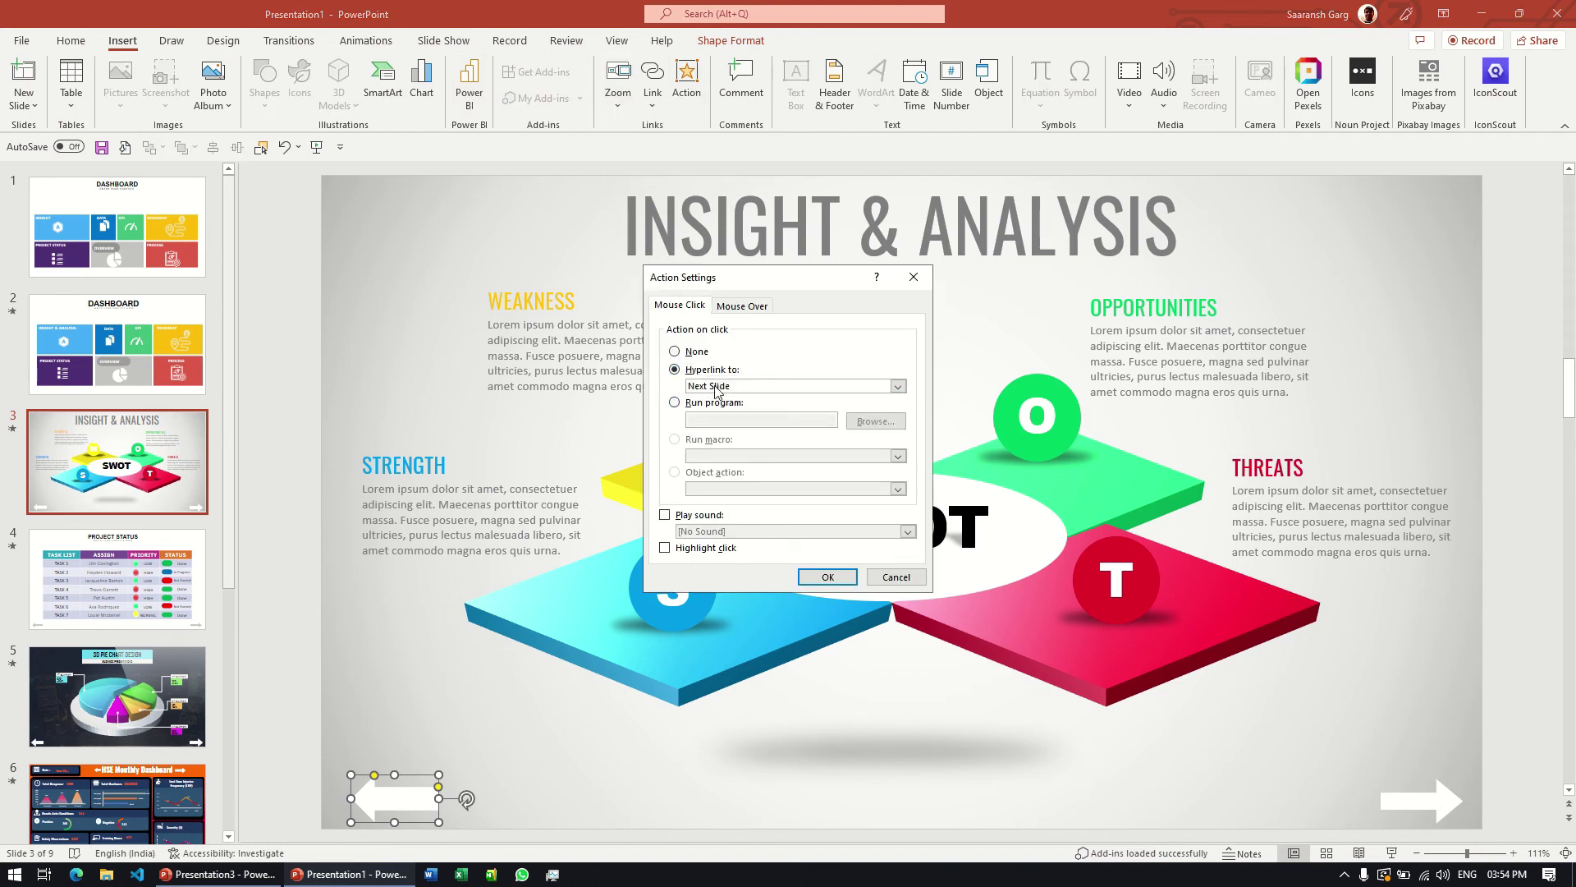
left_click(715, 386)
left_click(718, 433)
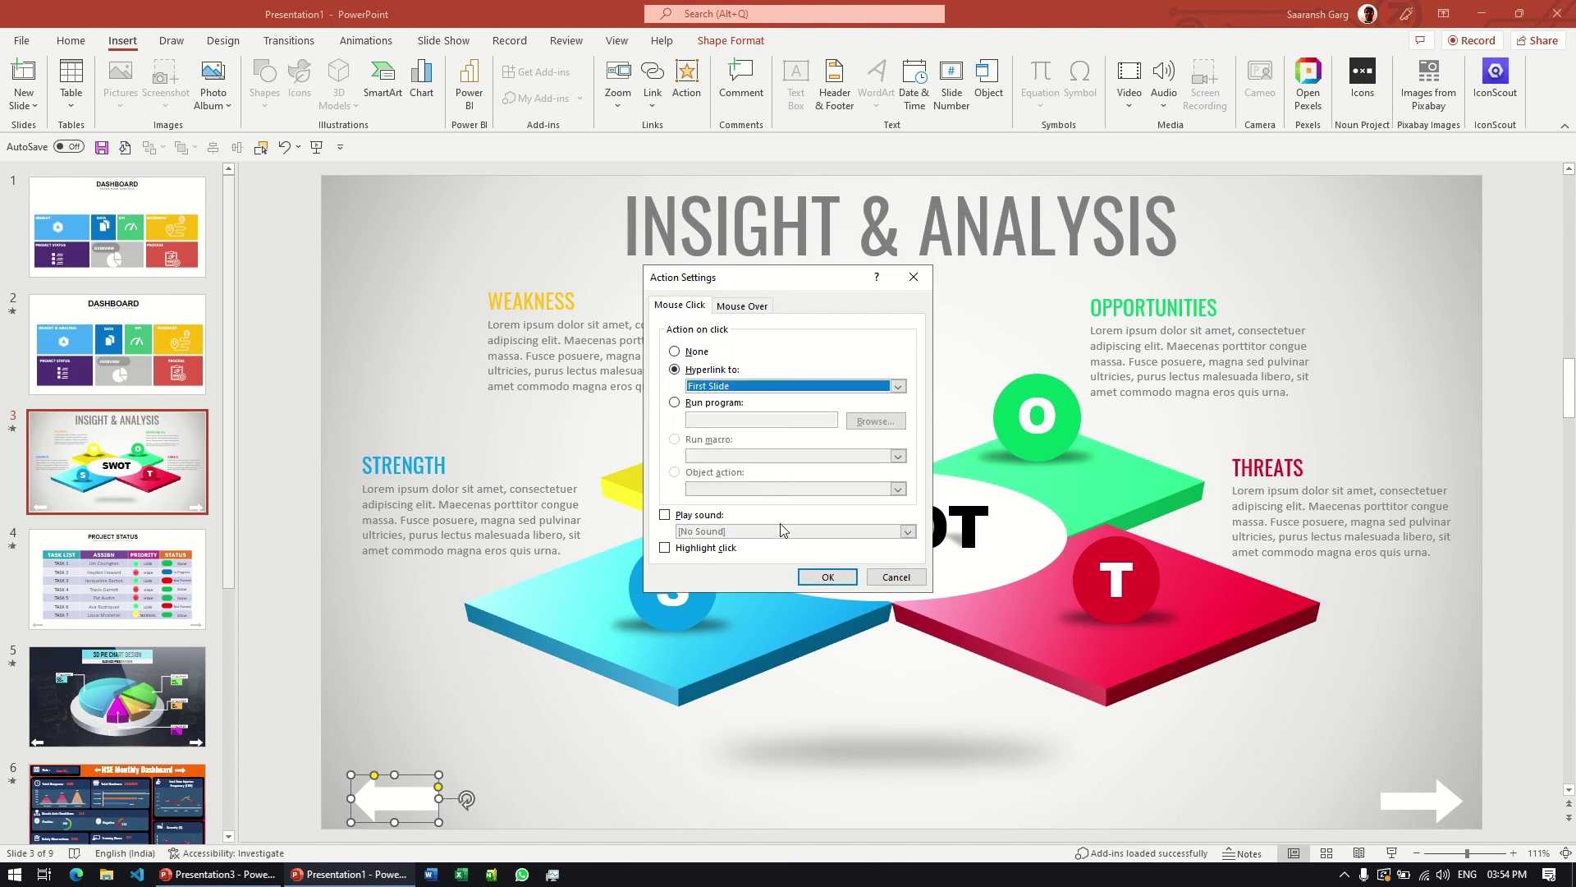
left_click(762, 391)
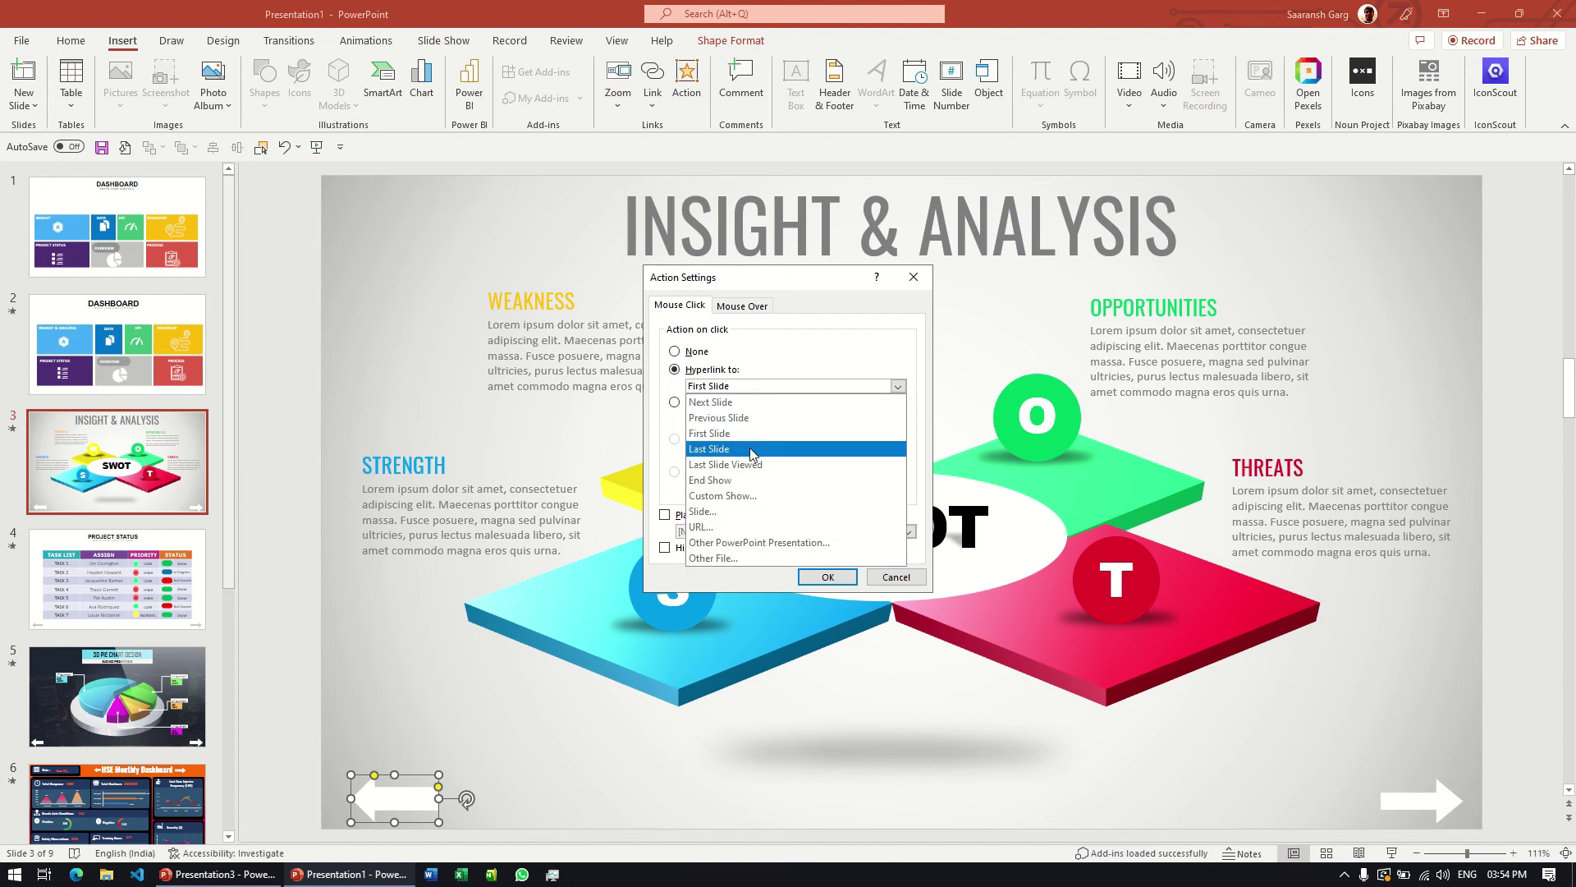
left_click(722, 507)
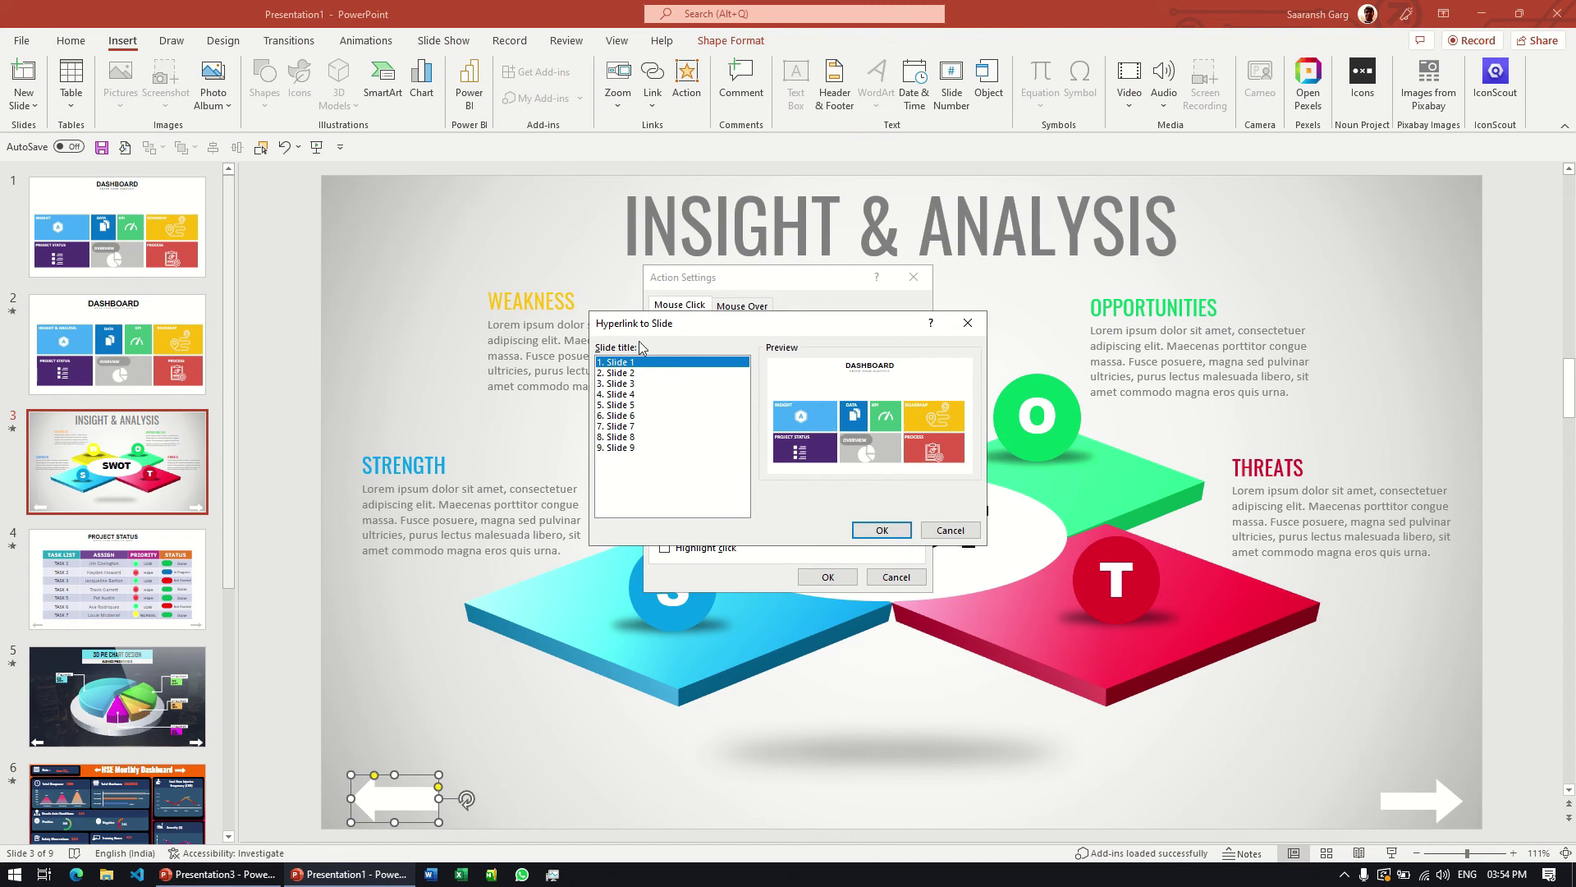
left_click(905, 531)
left_click(824, 577)
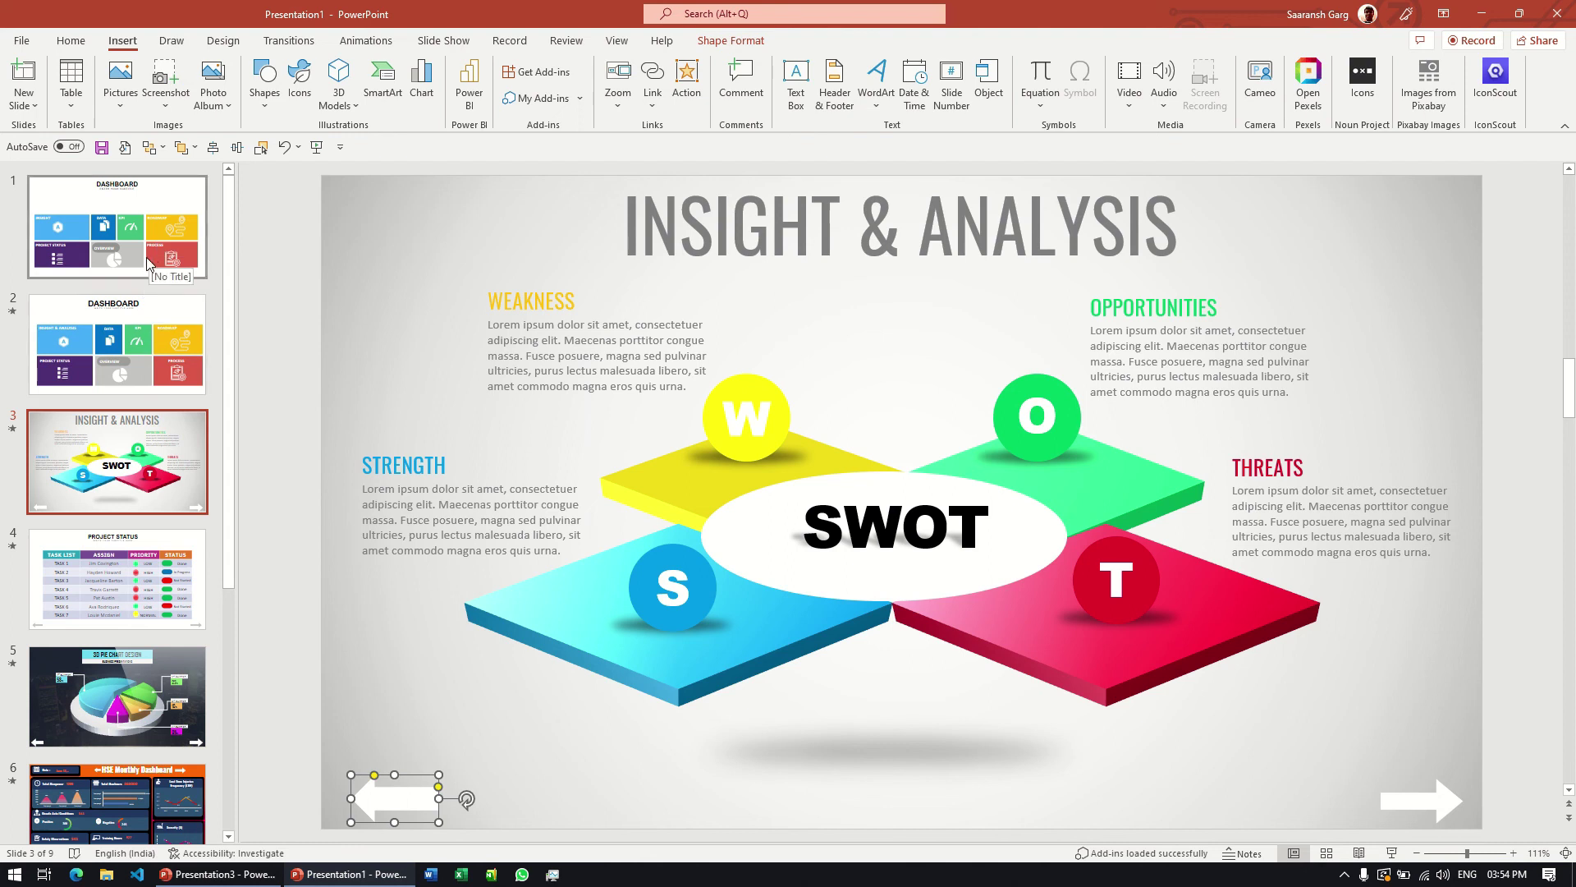
Step: Show the Transitions ribbon for the Insight & Analysis slide
left_click(292, 41)
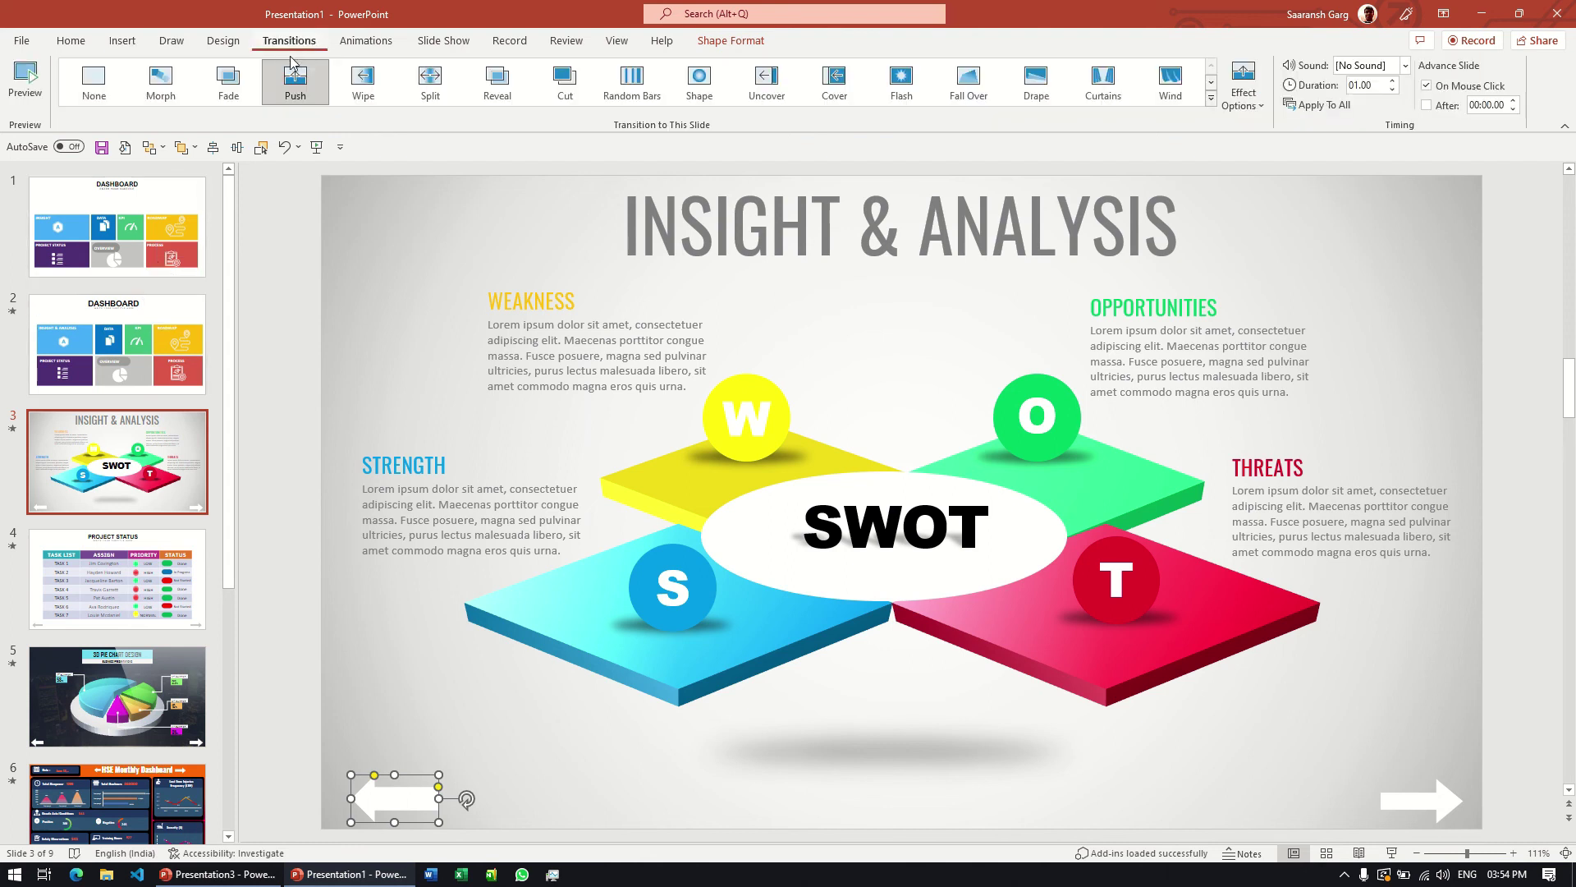